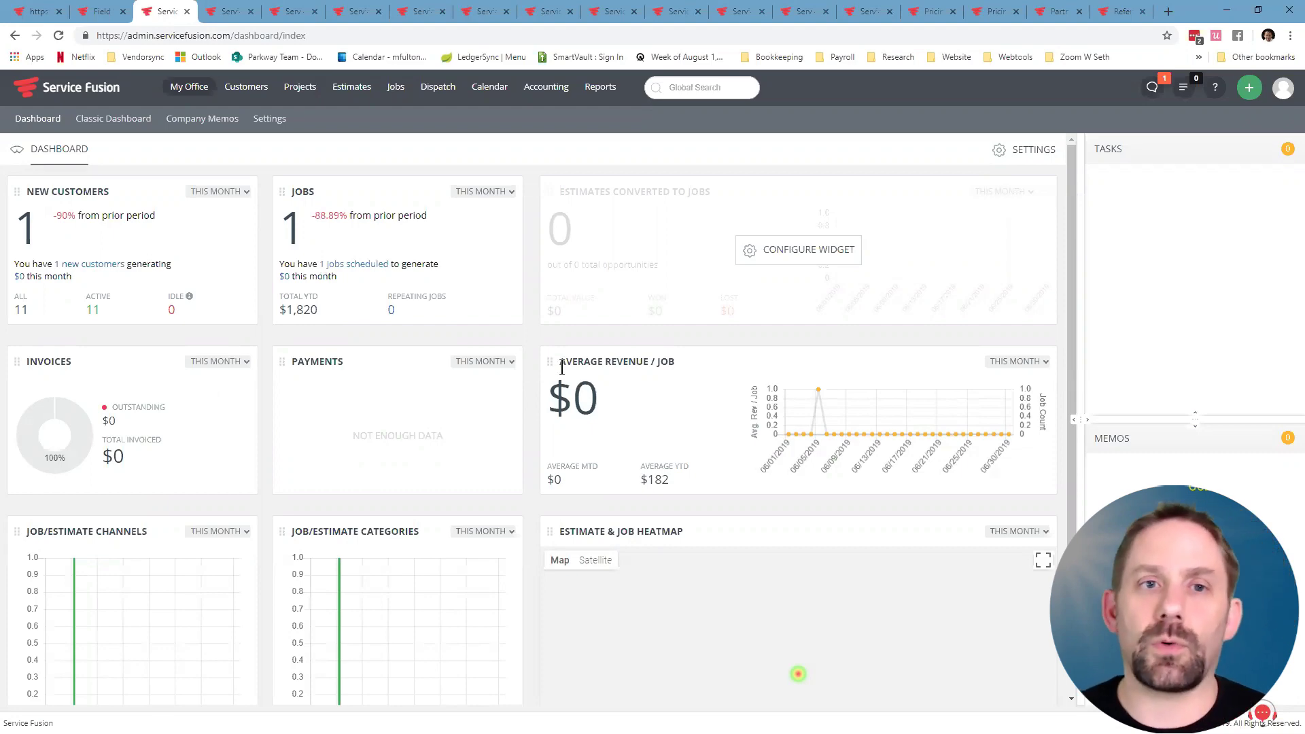
# Open the customer list and set it to show 50 records per page.
pyautogui.moveTo(187, 88)
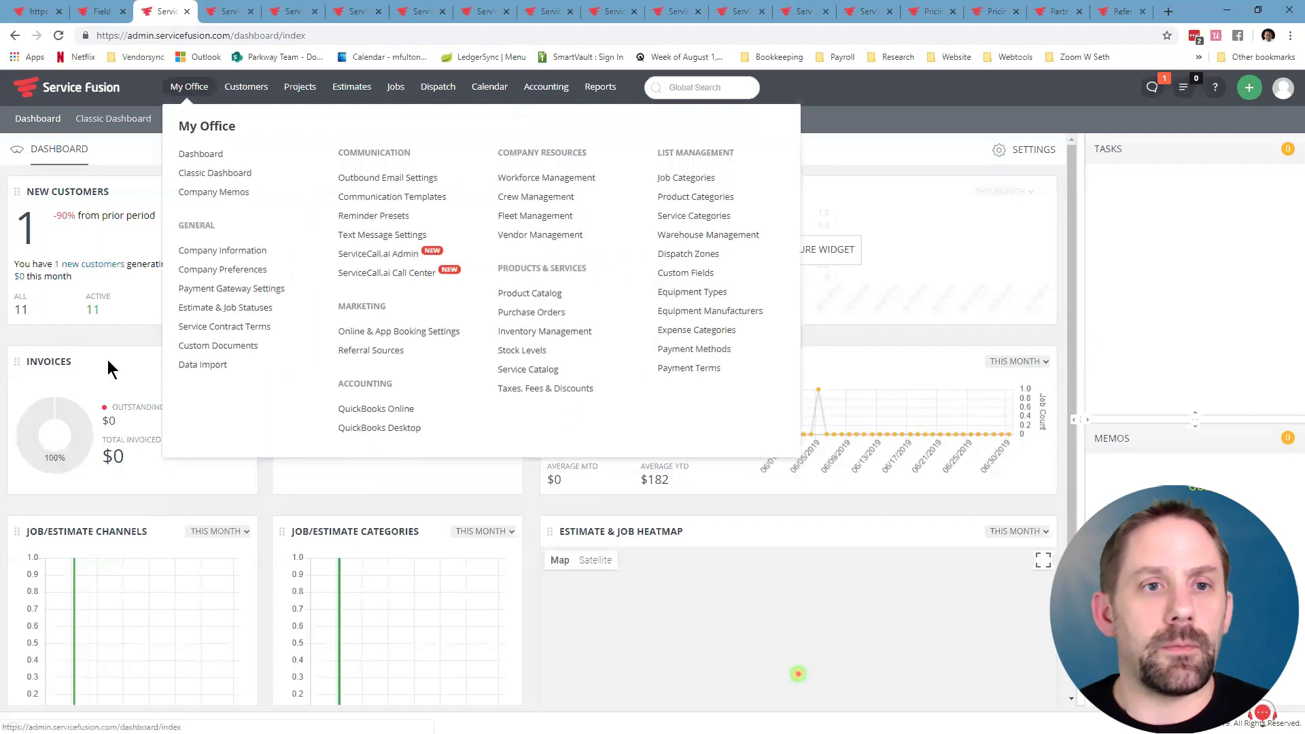
pyautogui.click(231, 12)
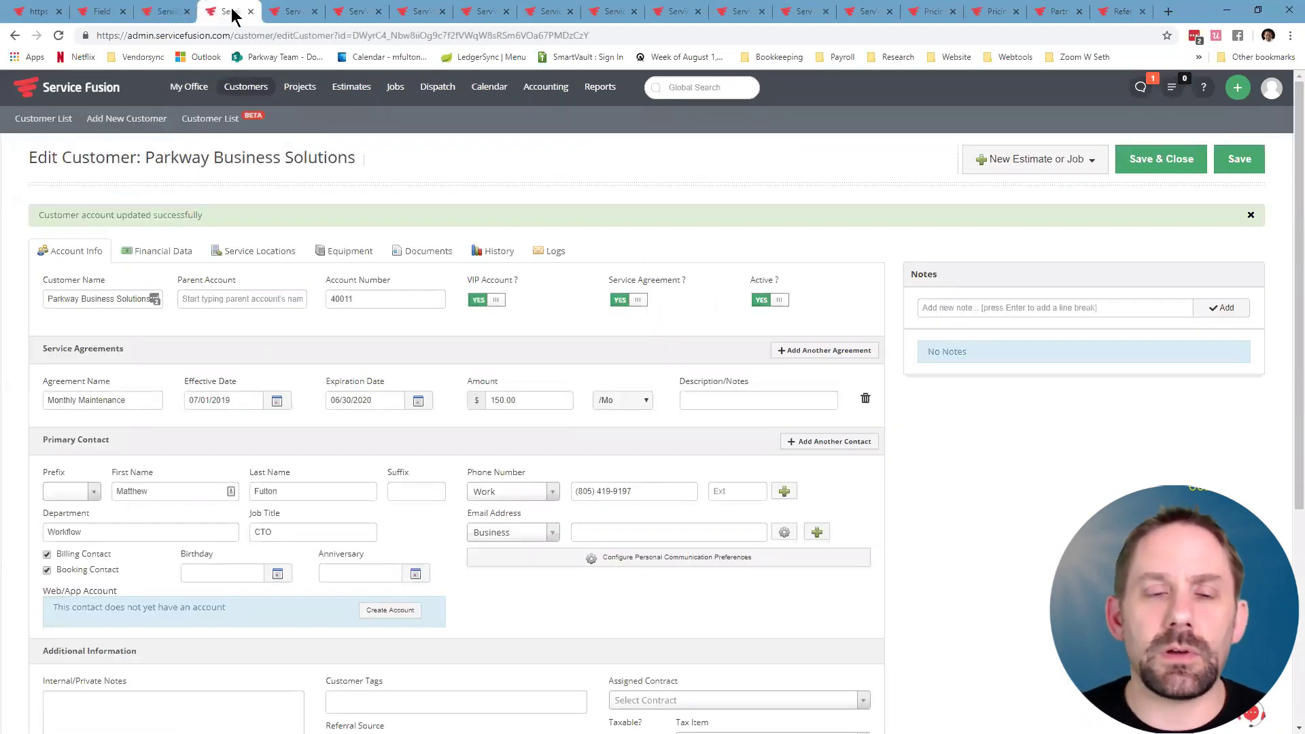
pyautogui.click(25, 123)
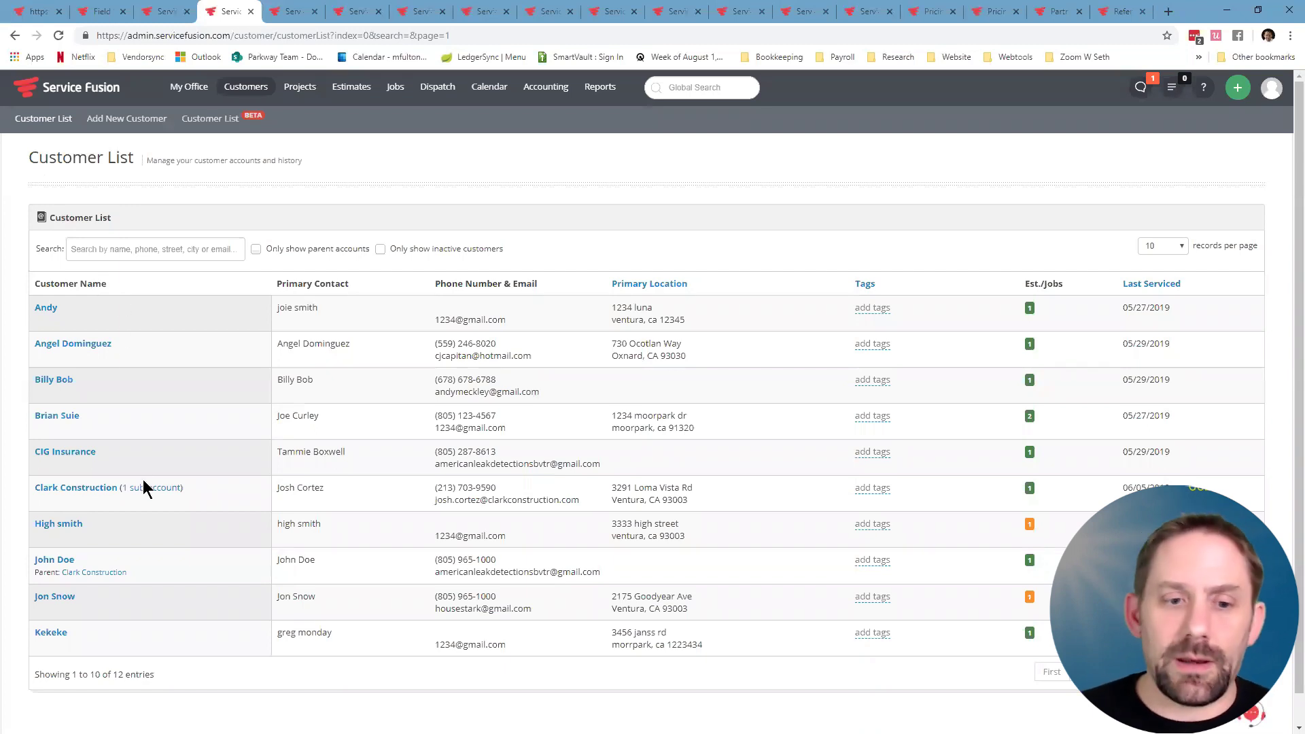
pyautogui.scroll(-1, 145, 503)
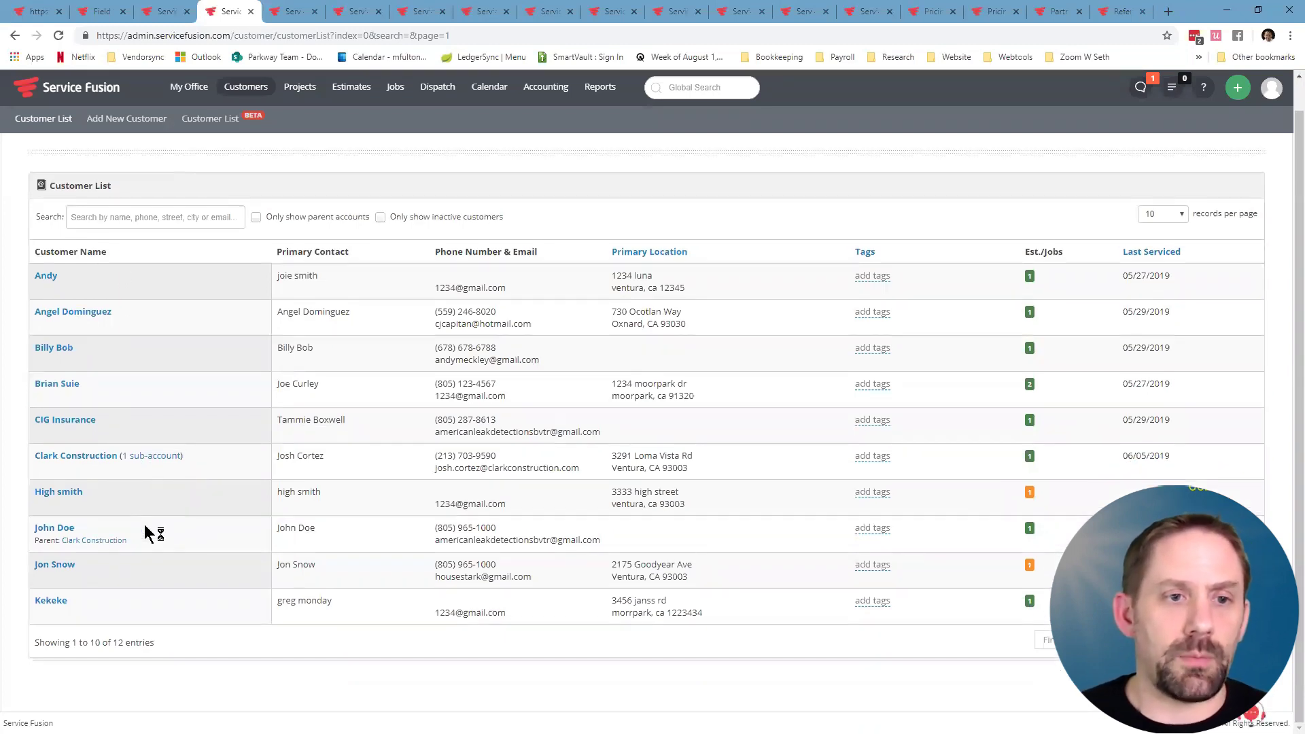
pyautogui.click(1180, 220)
pyautogui.click(1164, 248)
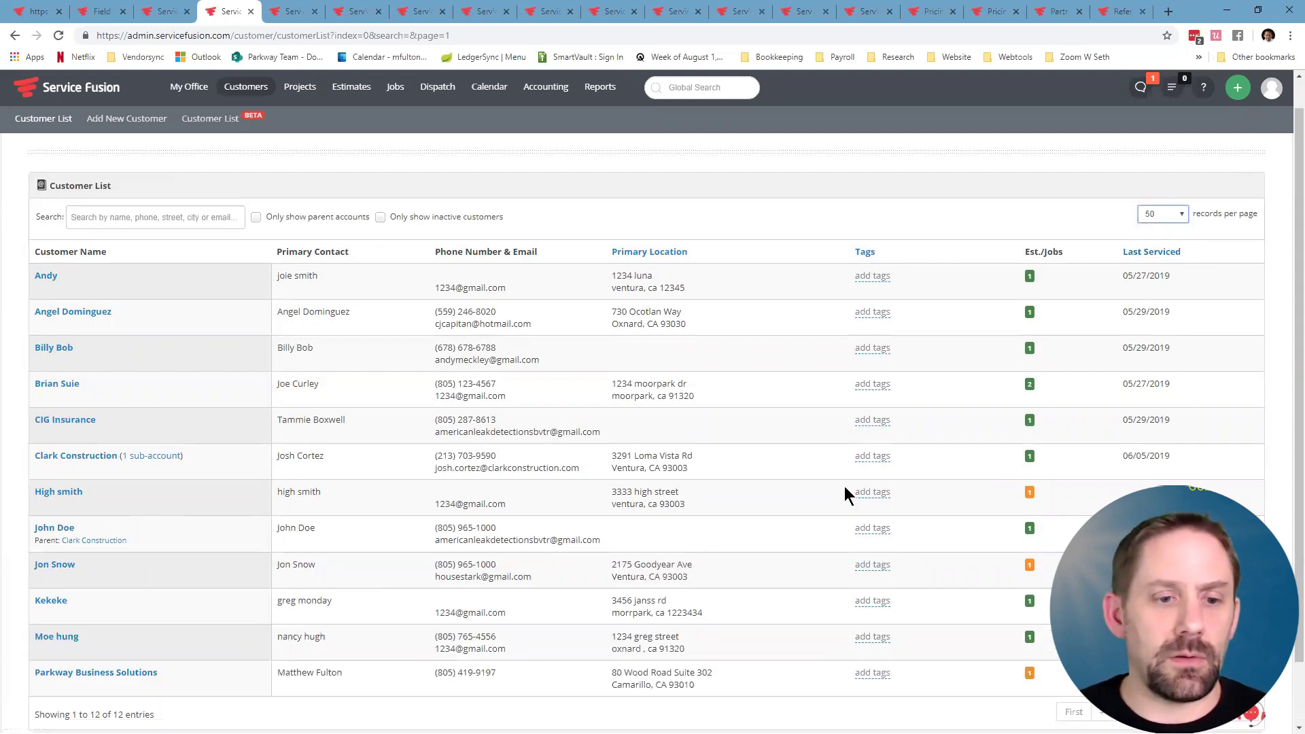
# Open the Parkway Business Solutions customer record and review its account info, financial data, service locations and equipment.
pyautogui.scroll(-2, 844, 490)
pyautogui.click(116, 601)
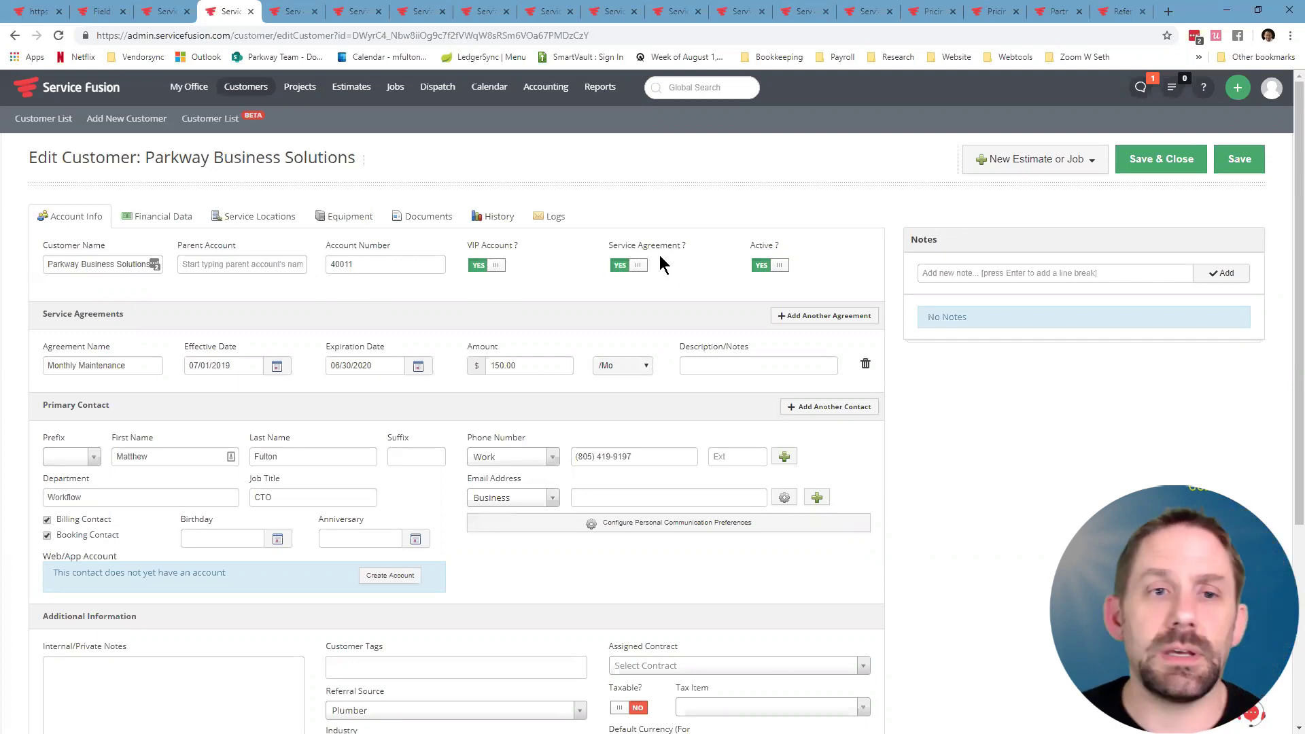
pyautogui.click(143, 218)
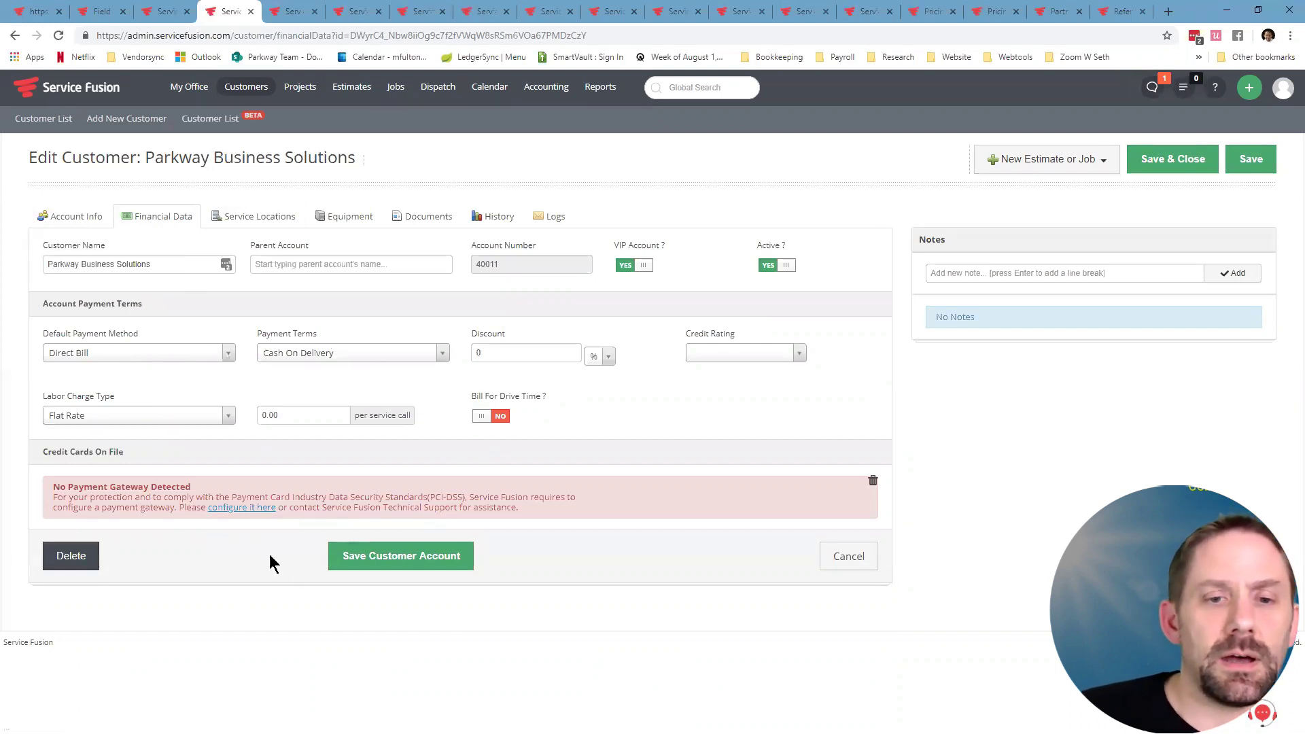
pyautogui.click(253, 219)
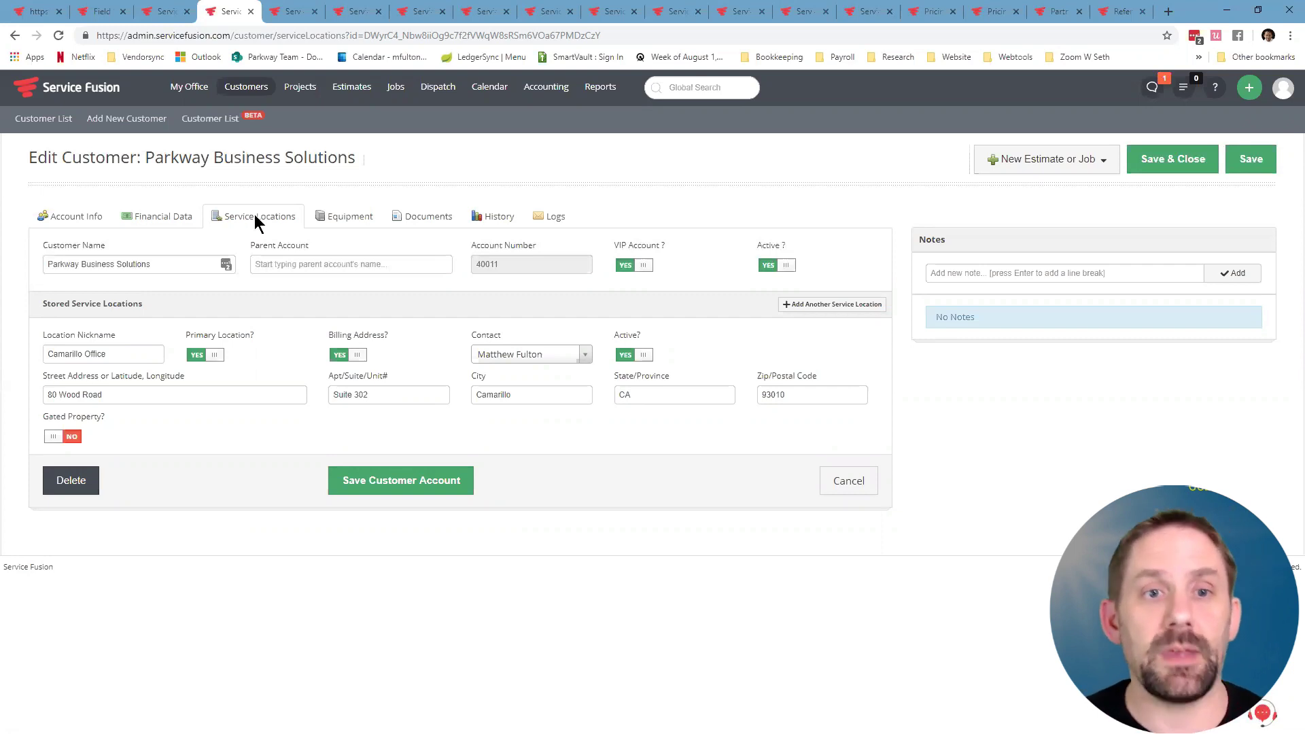
pyautogui.click(356, 221)
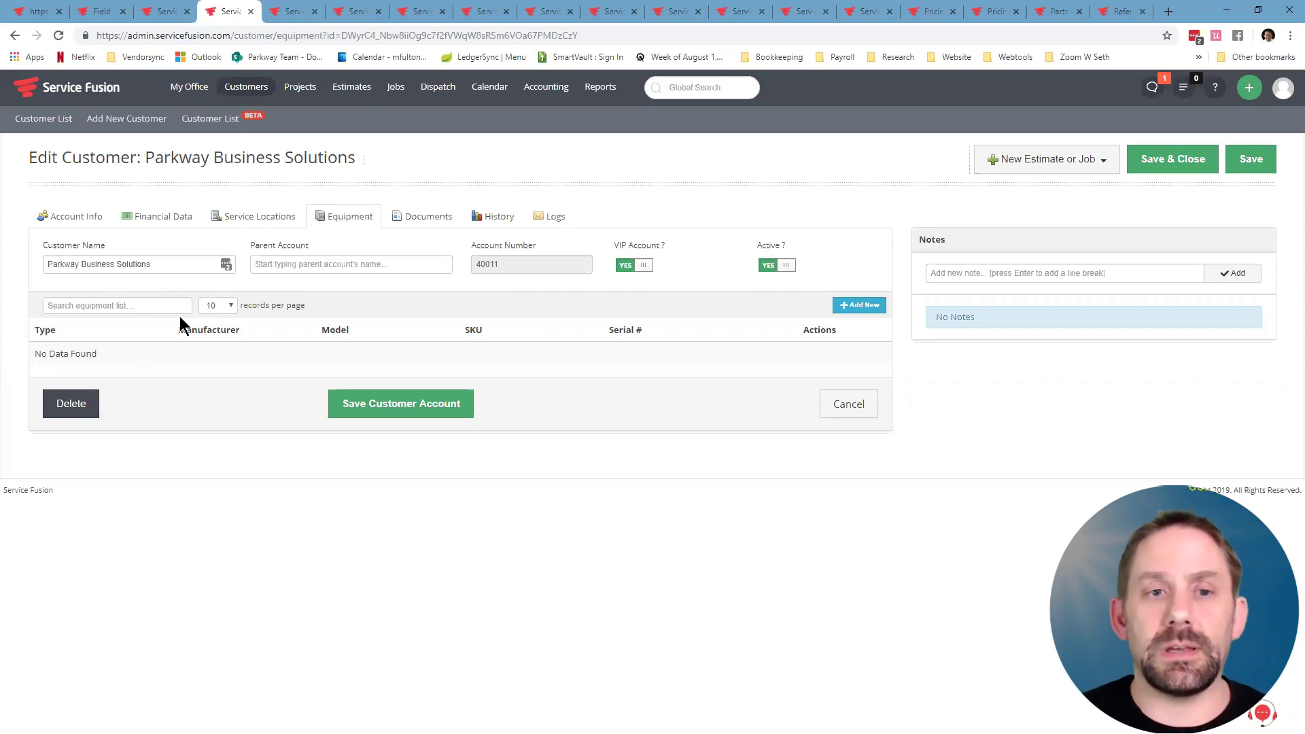
# Start a new equipment entry for the customer and create the active equipment type "Air Conditioner" for it.
pyautogui.click(861, 305)
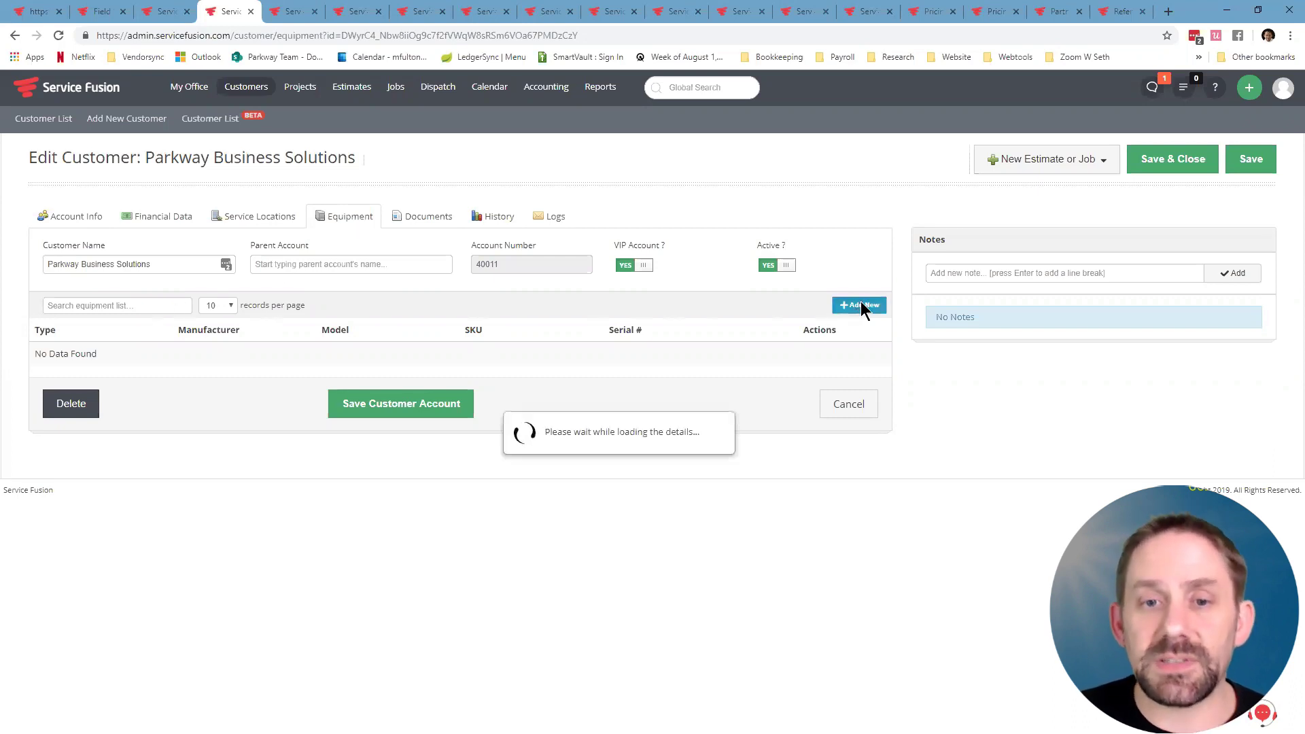
pyautogui.click(255, 170)
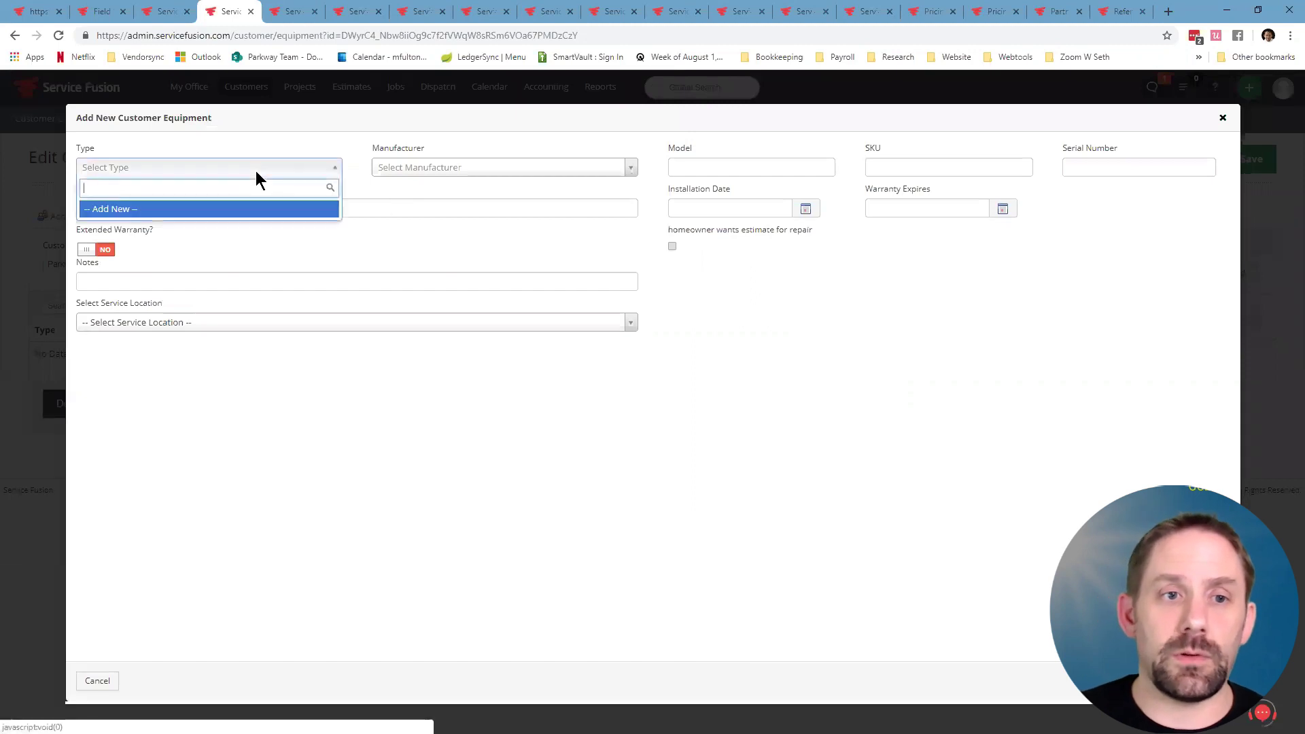
pyautogui.click(239, 210)
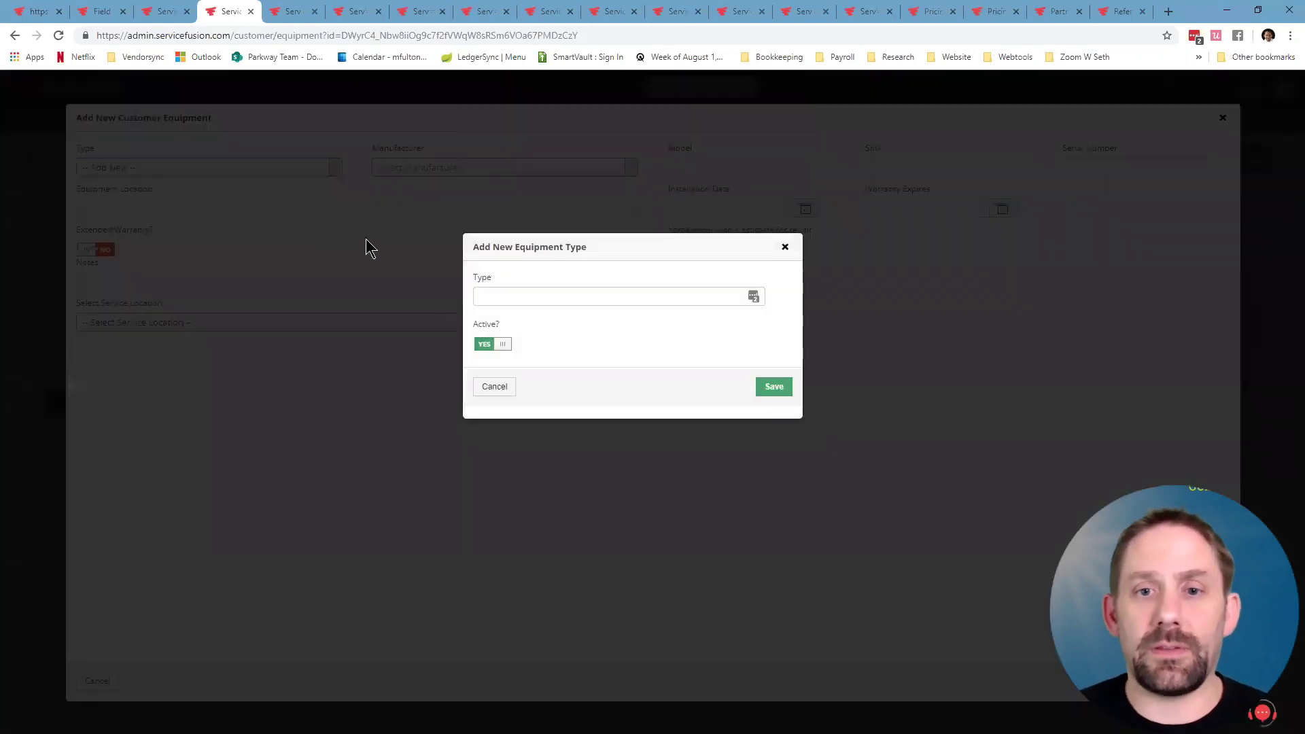
pyautogui.click(514, 293)
pyautogui.write('Air Conditioner')
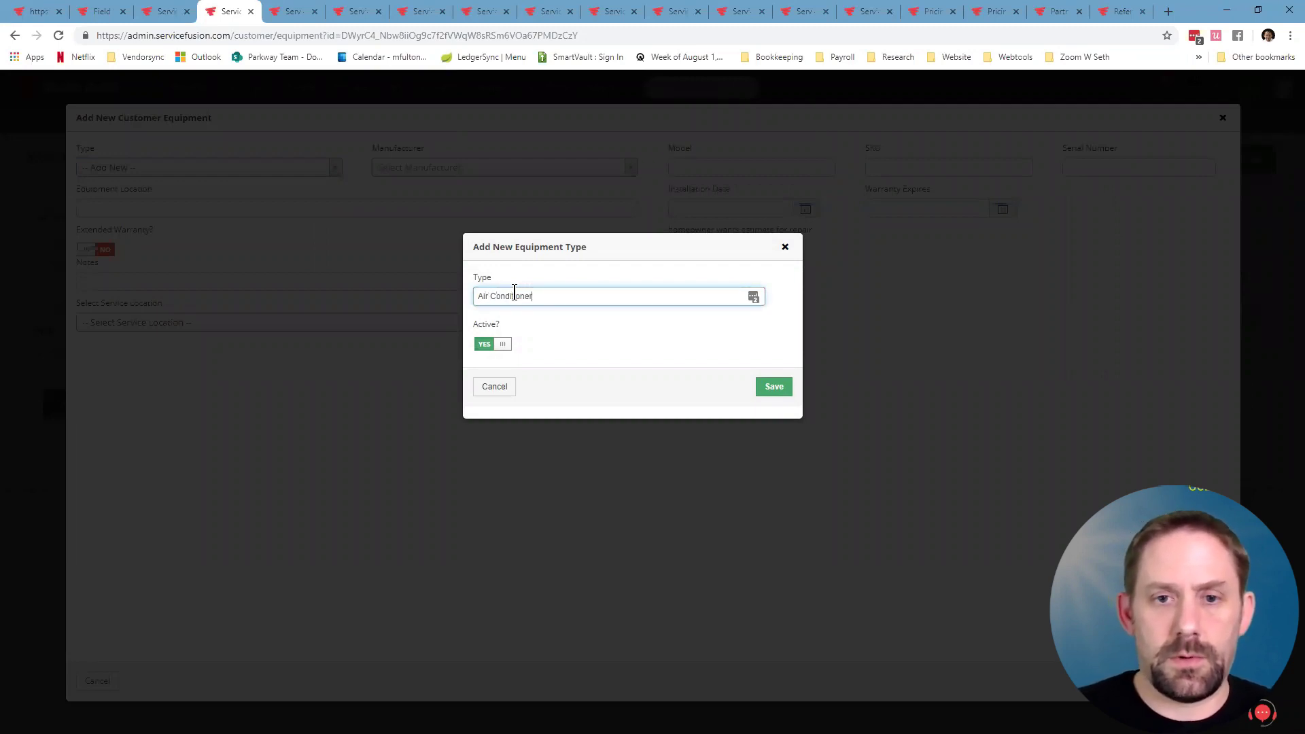
pyautogui.click(776, 389)
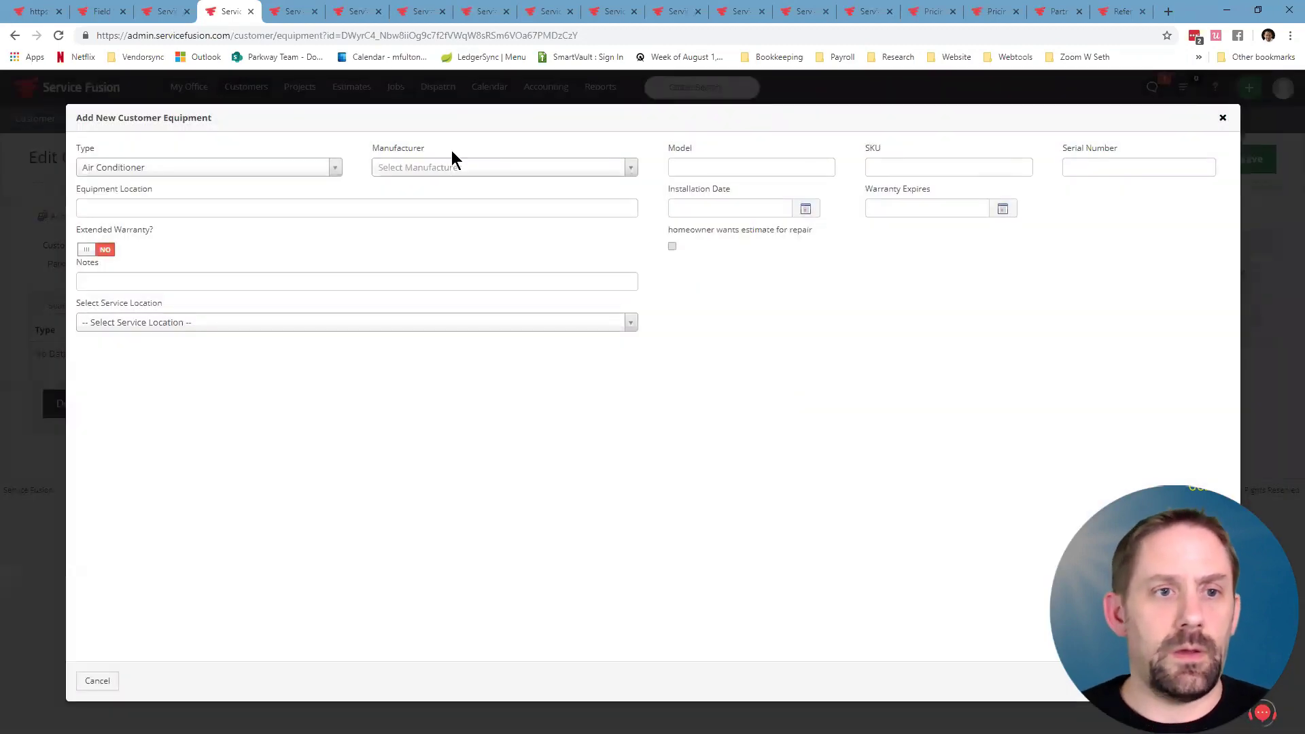
# Try to save the equipment entry with extended warranty enabled and the Camarillo Office service location, leaving the manufacturer unset, and close the form.
pyautogui.click(451, 170)
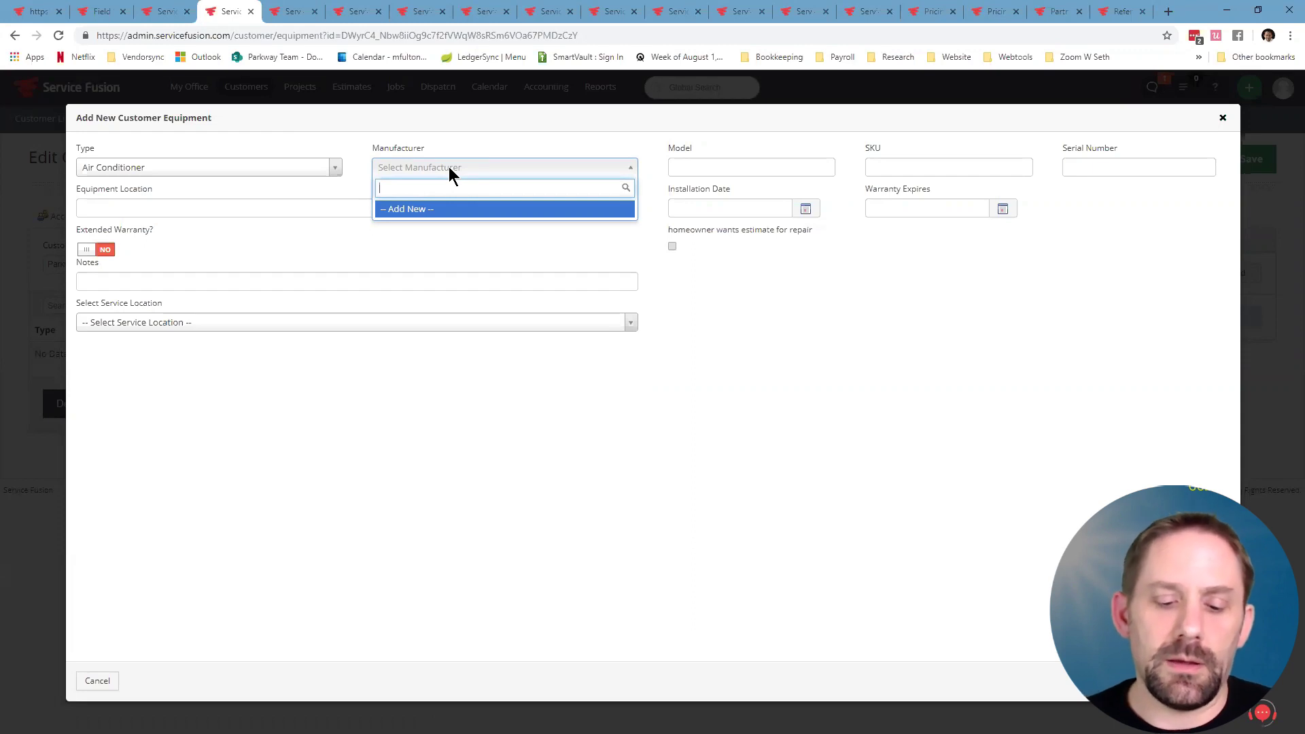
pyautogui.click(606, 166)
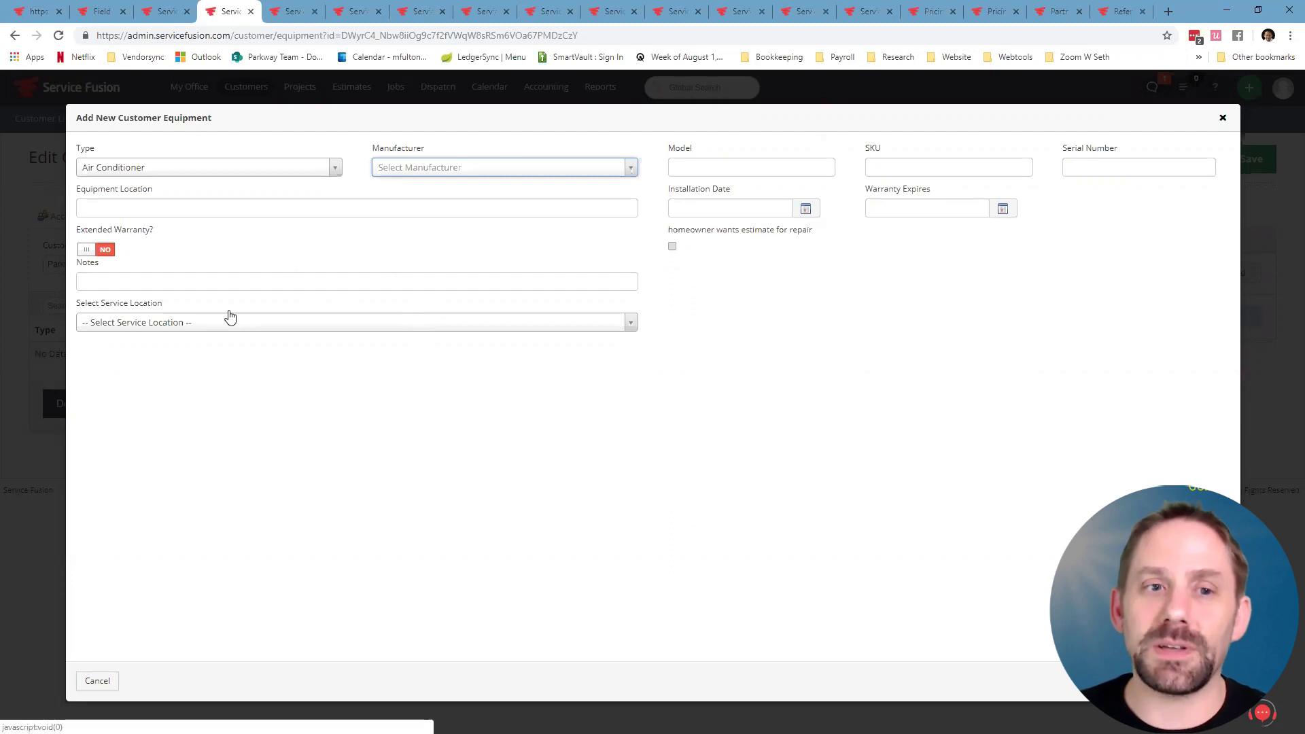
pyautogui.click(90, 250)
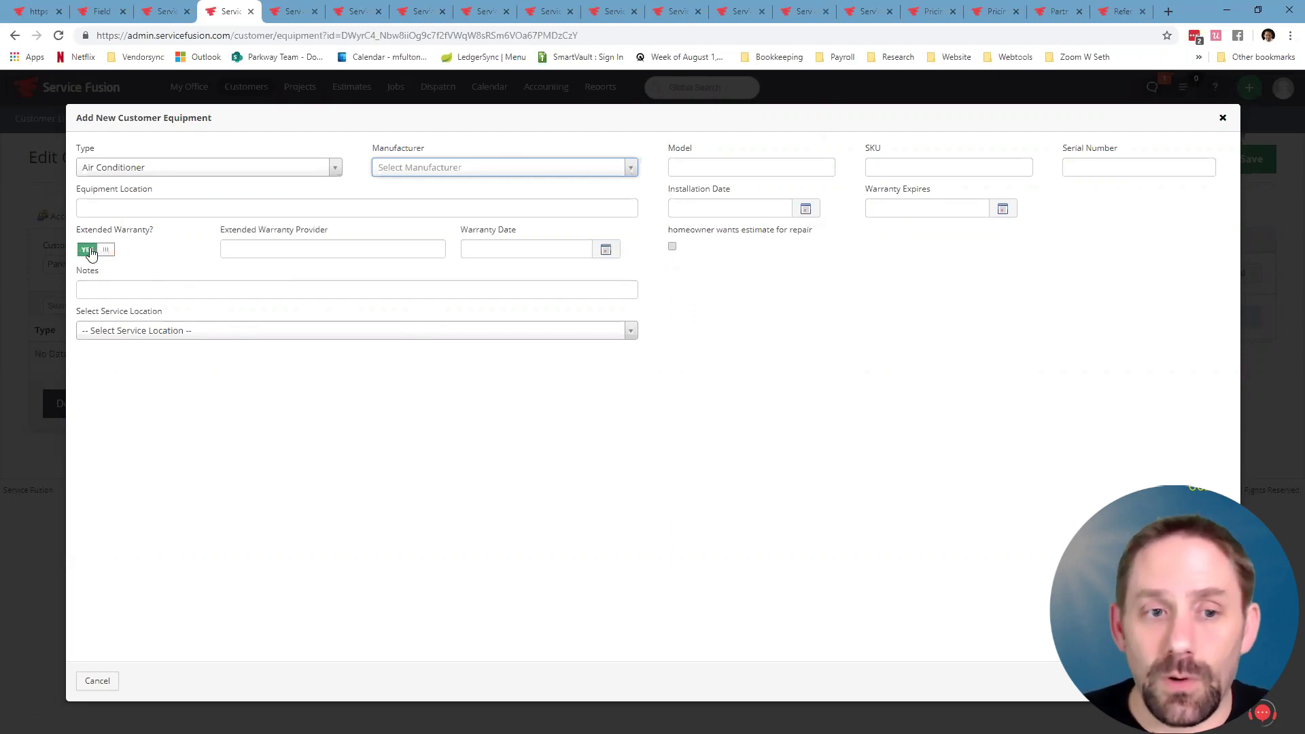
pyautogui.click(354, 249)
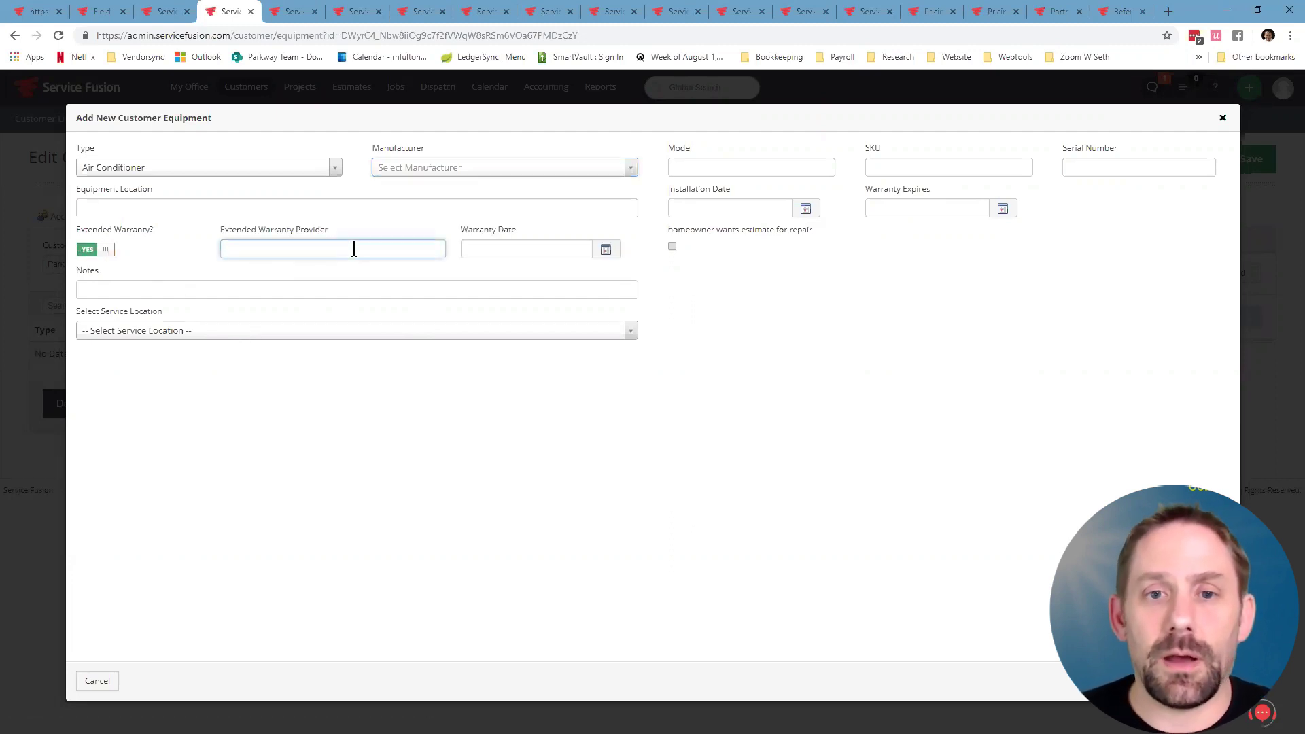
pyautogui.click(501, 249)
pyautogui.click(201, 338)
pyautogui.click(194, 389)
pyautogui.click(700, 281)
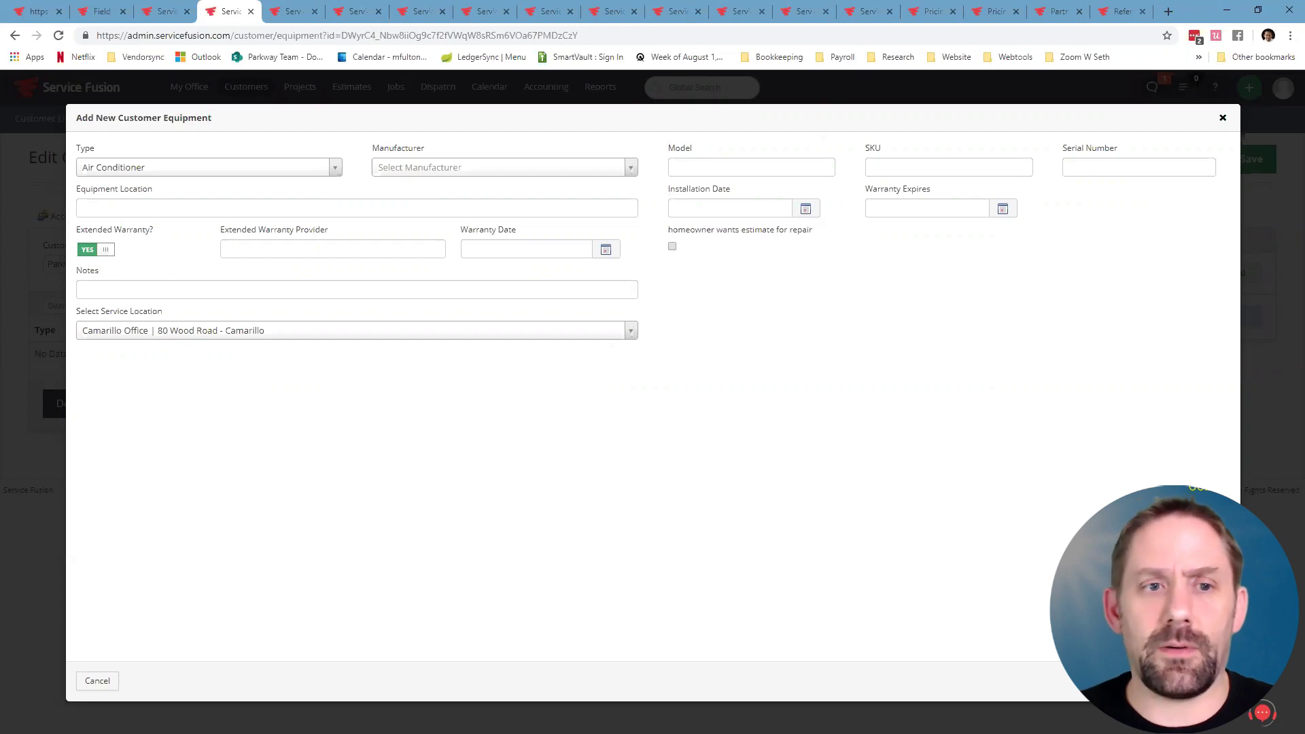
pyautogui.click(1210, 682)
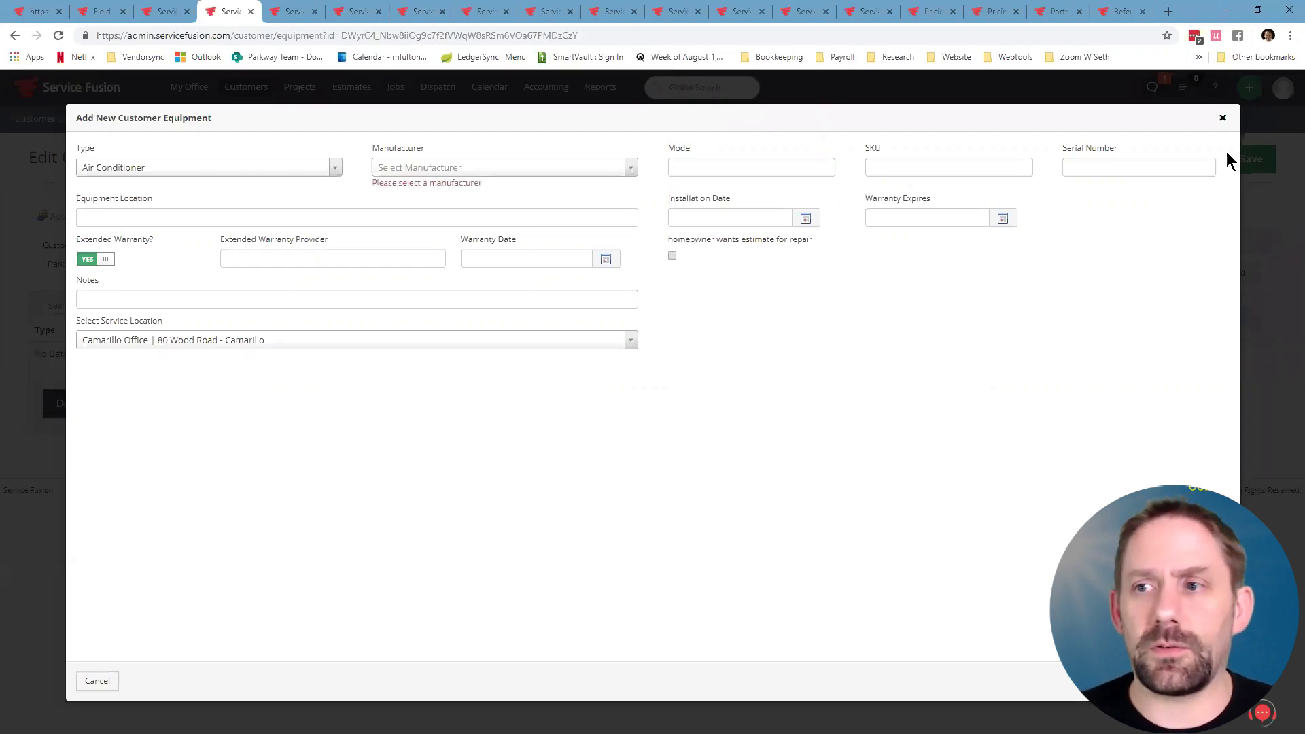
pyautogui.click(1223, 118)
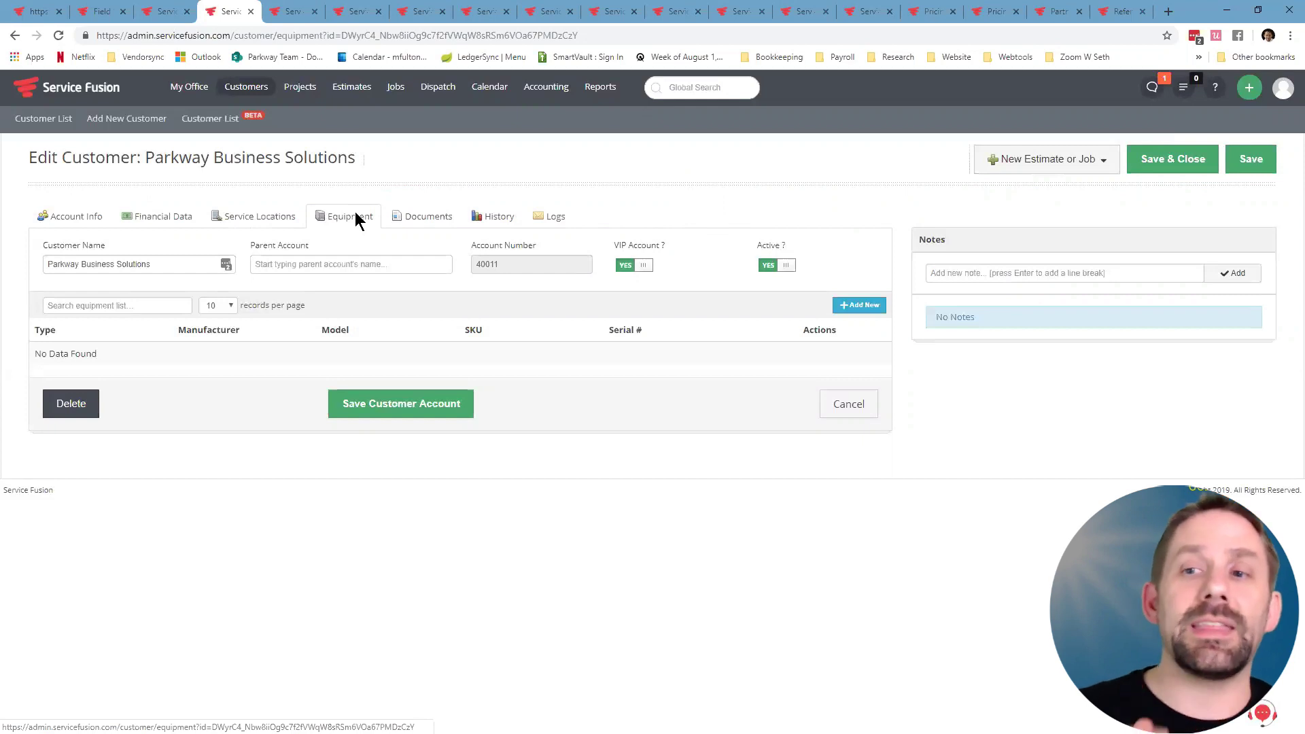
# Review the customer's stored documents, job history and message logs.
pyautogui.click(416, 221)
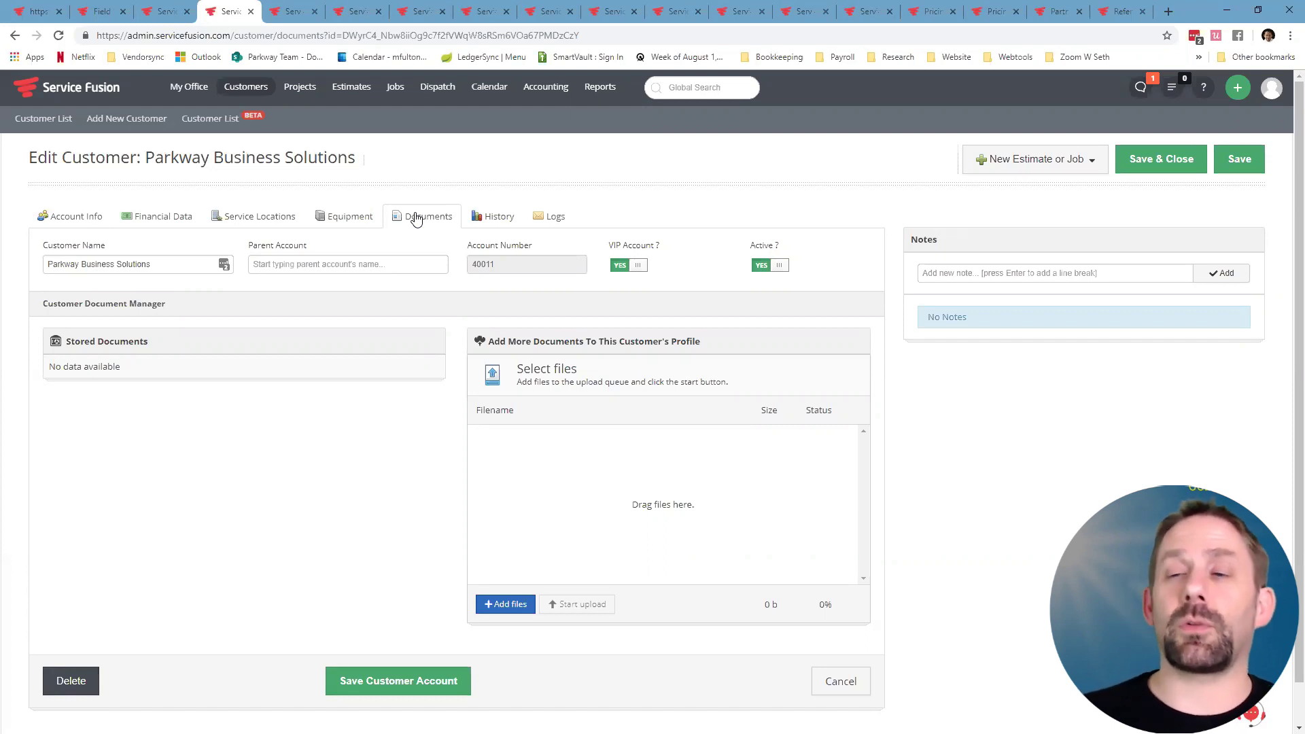
pyautogui.click(499, 216)
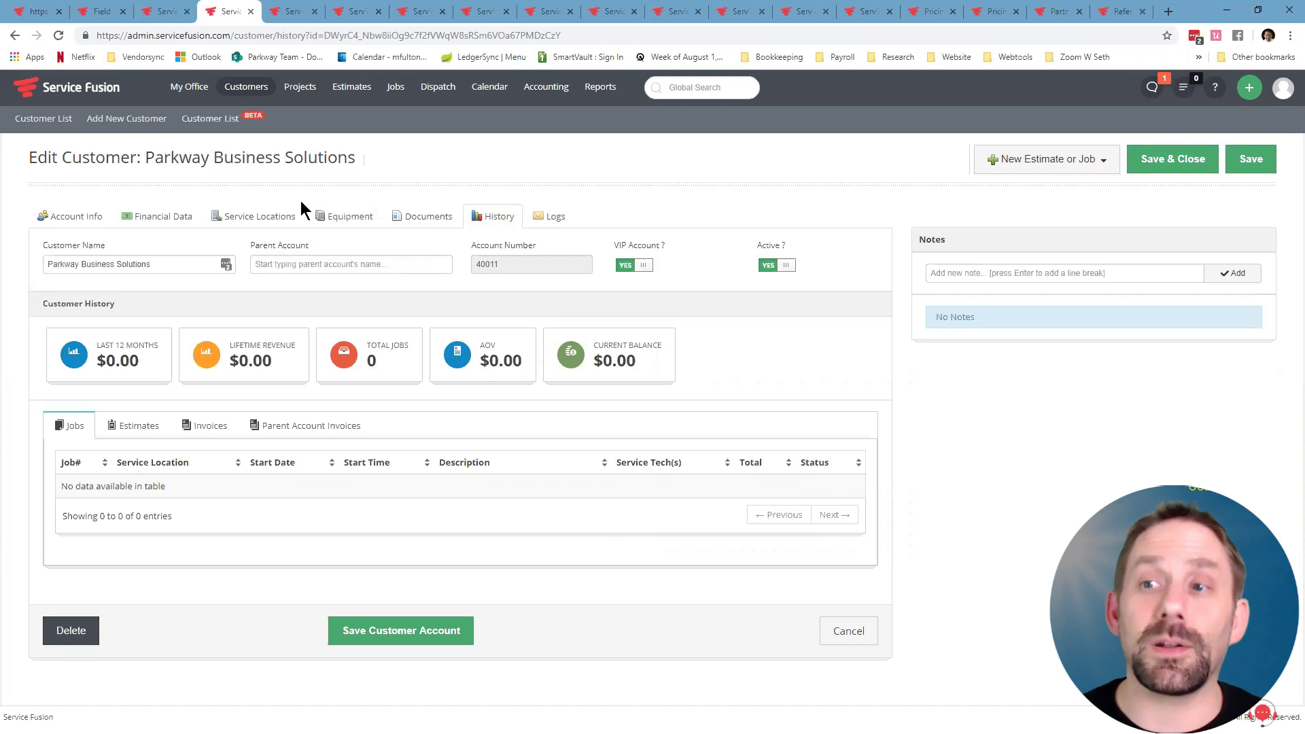
pyautogui.click(560, 216)
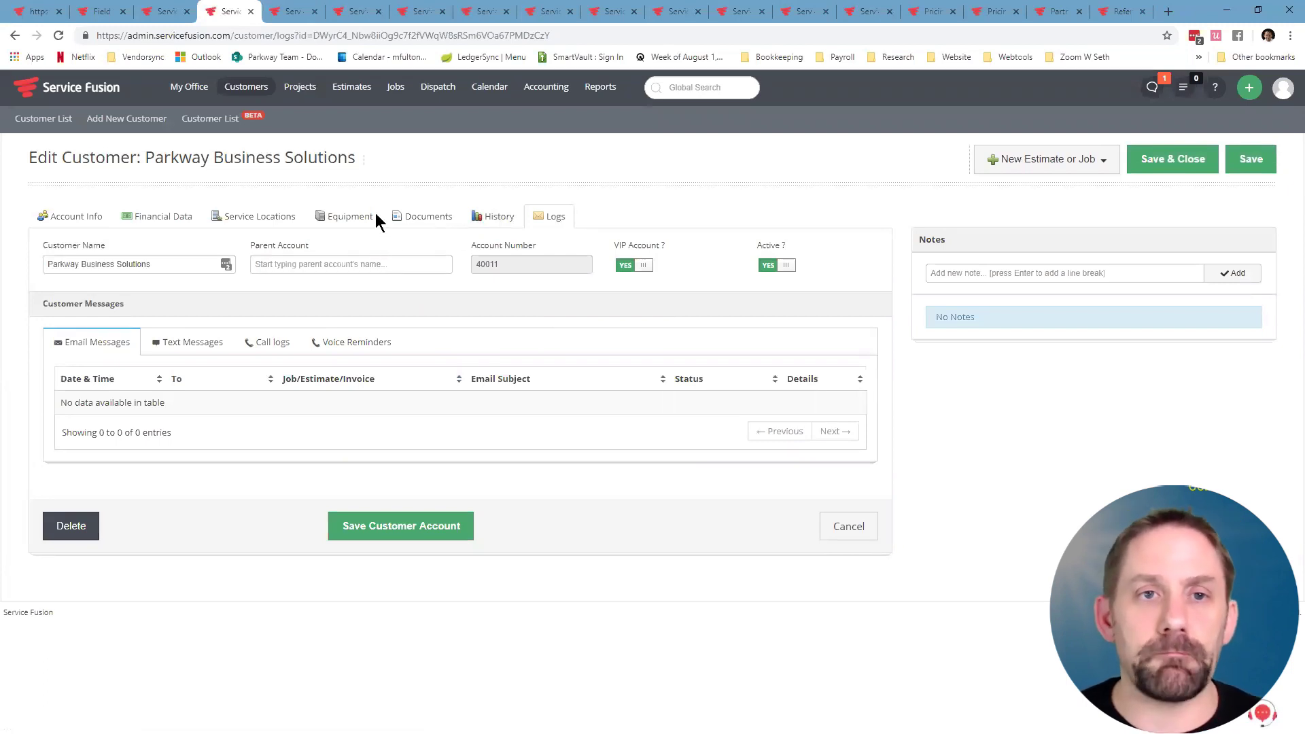
# Open the requested estimate for Parkway Business Solutions and review its custom fields, pictures and documents.
pyautogui.hotkey('ctrl', 'Tab')
pyautogui.click(359, 97)
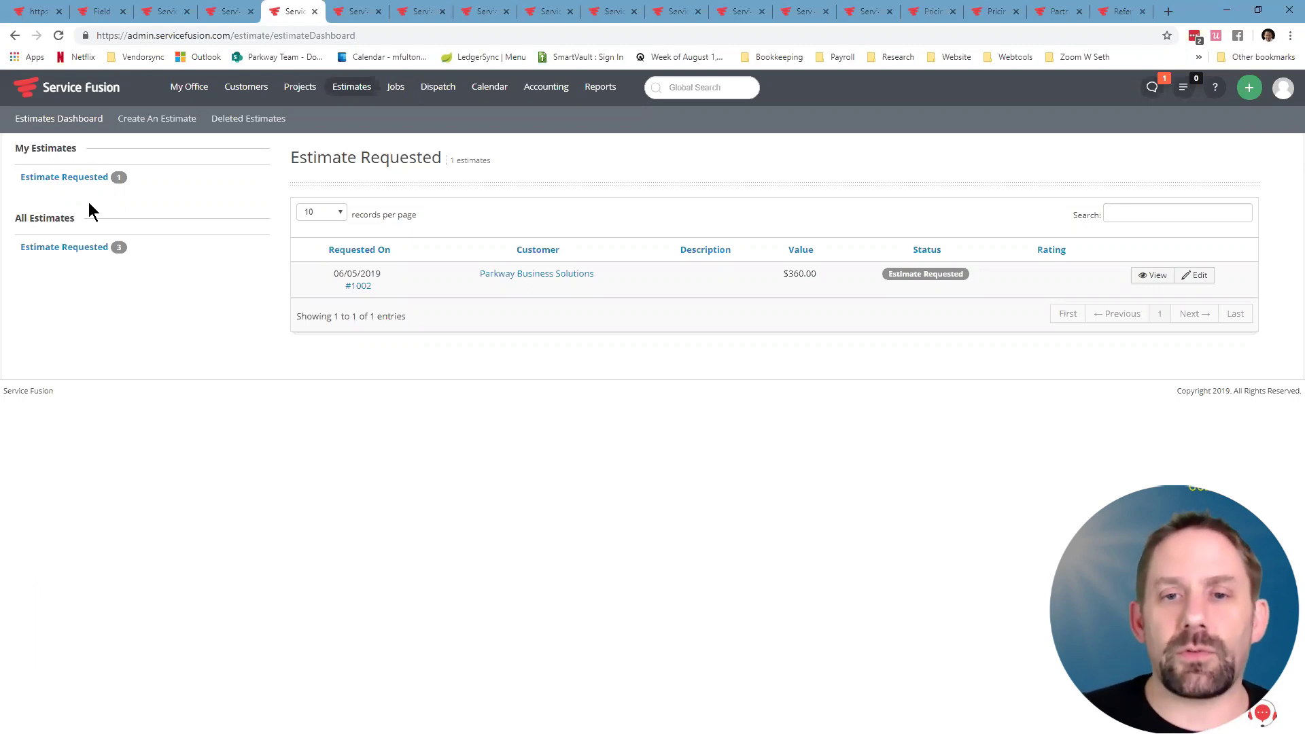
pyautogui.click(1155, 278)
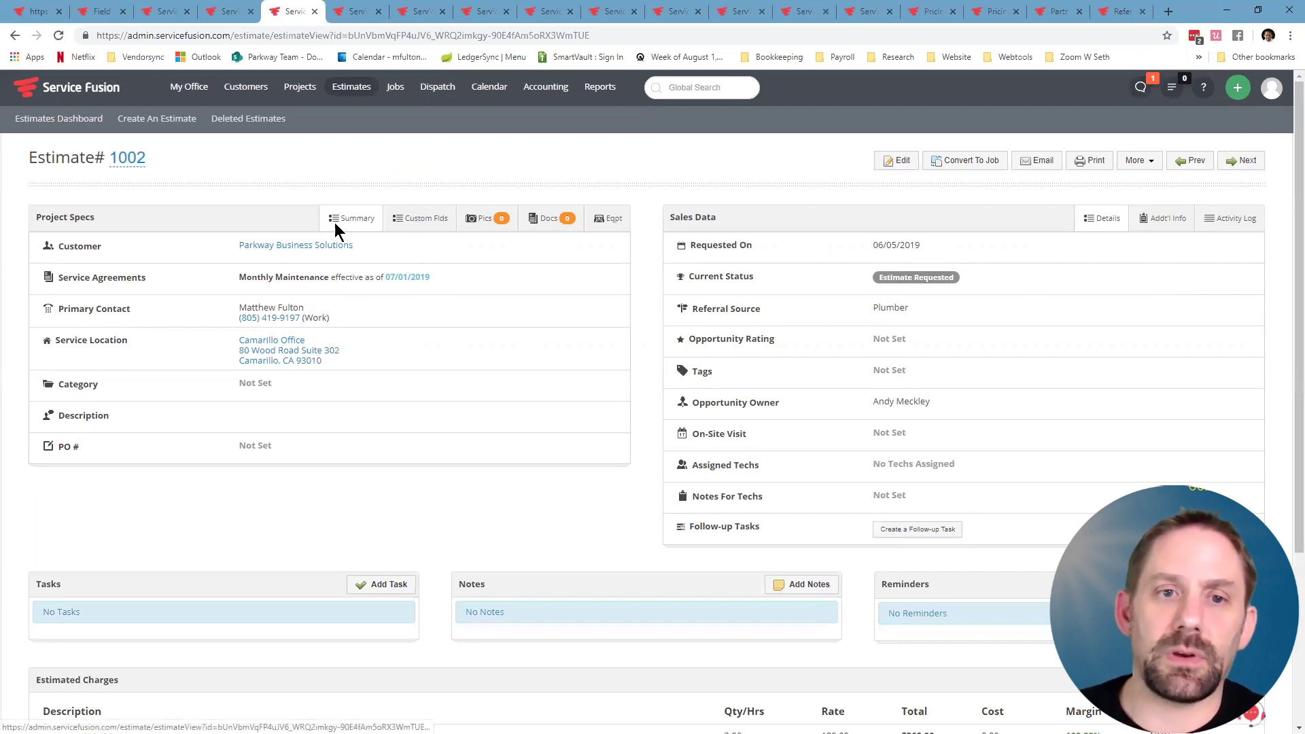
pyautogui.click(416, 218)
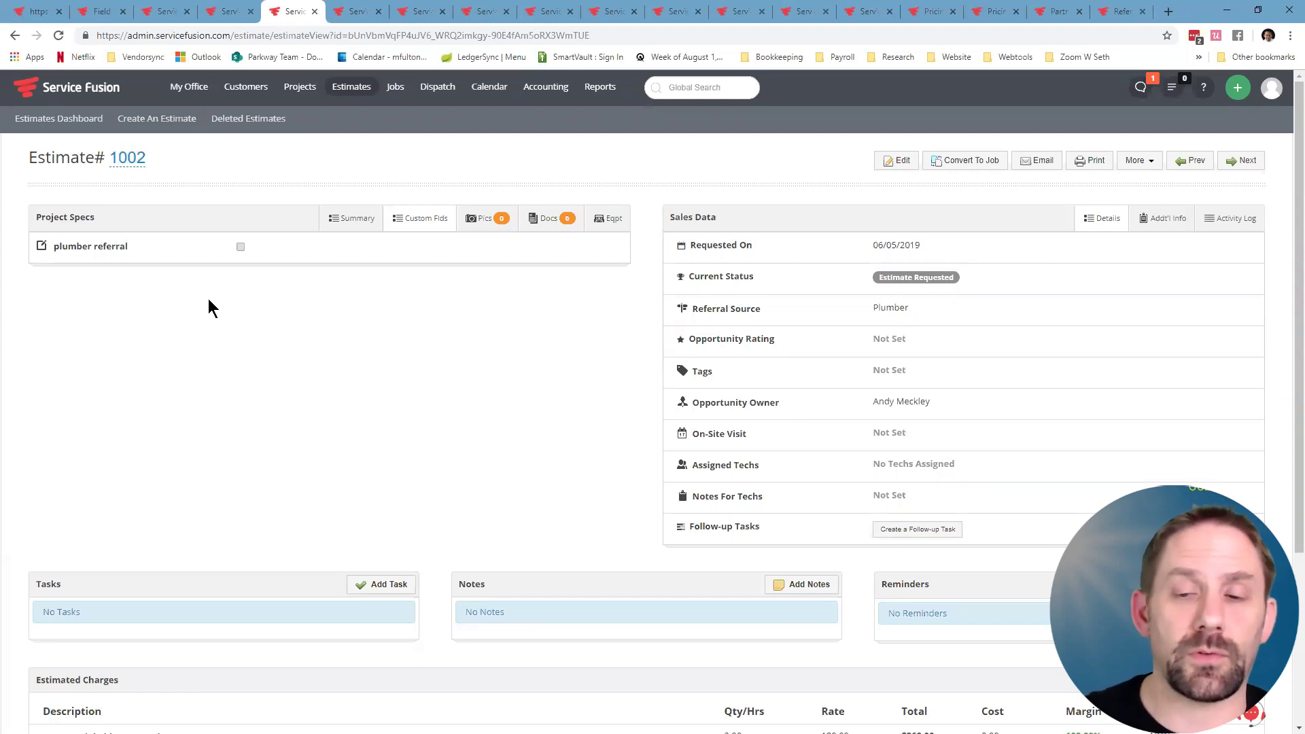
pyautogui.click(486, 220)
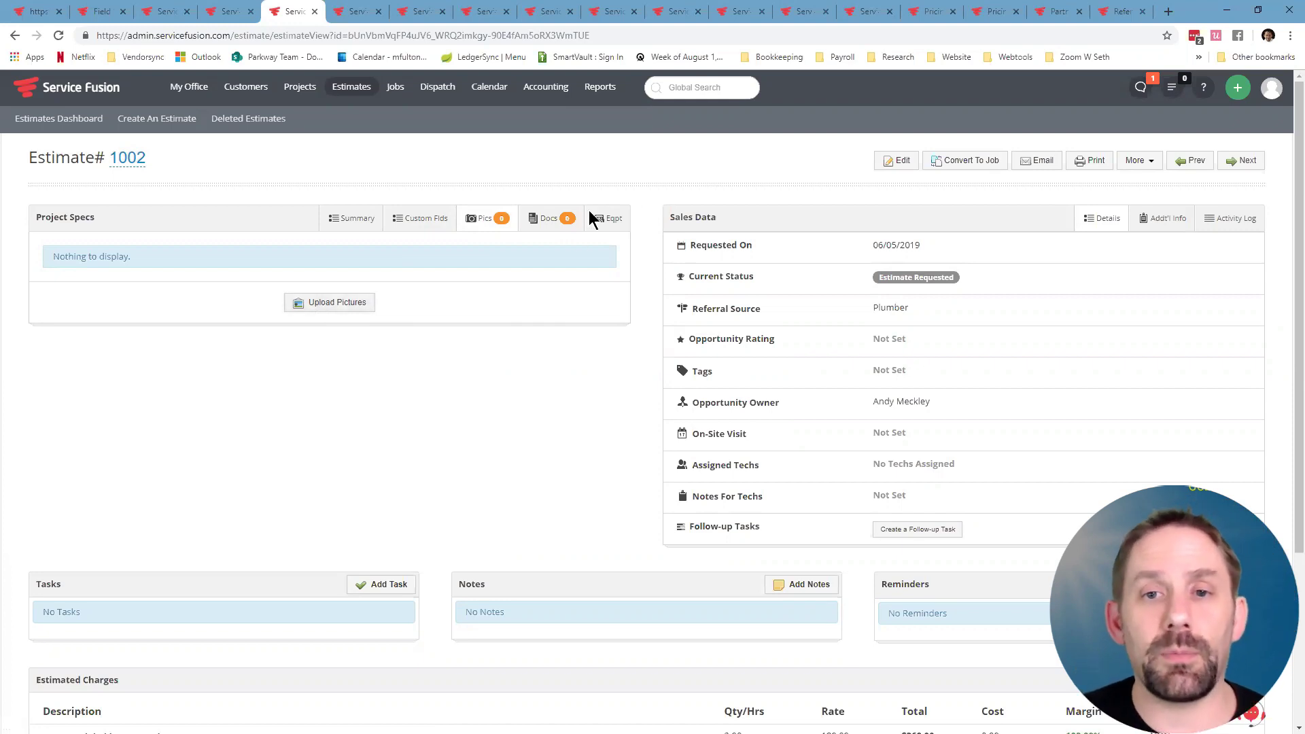
pyautogui.click(547, 222)
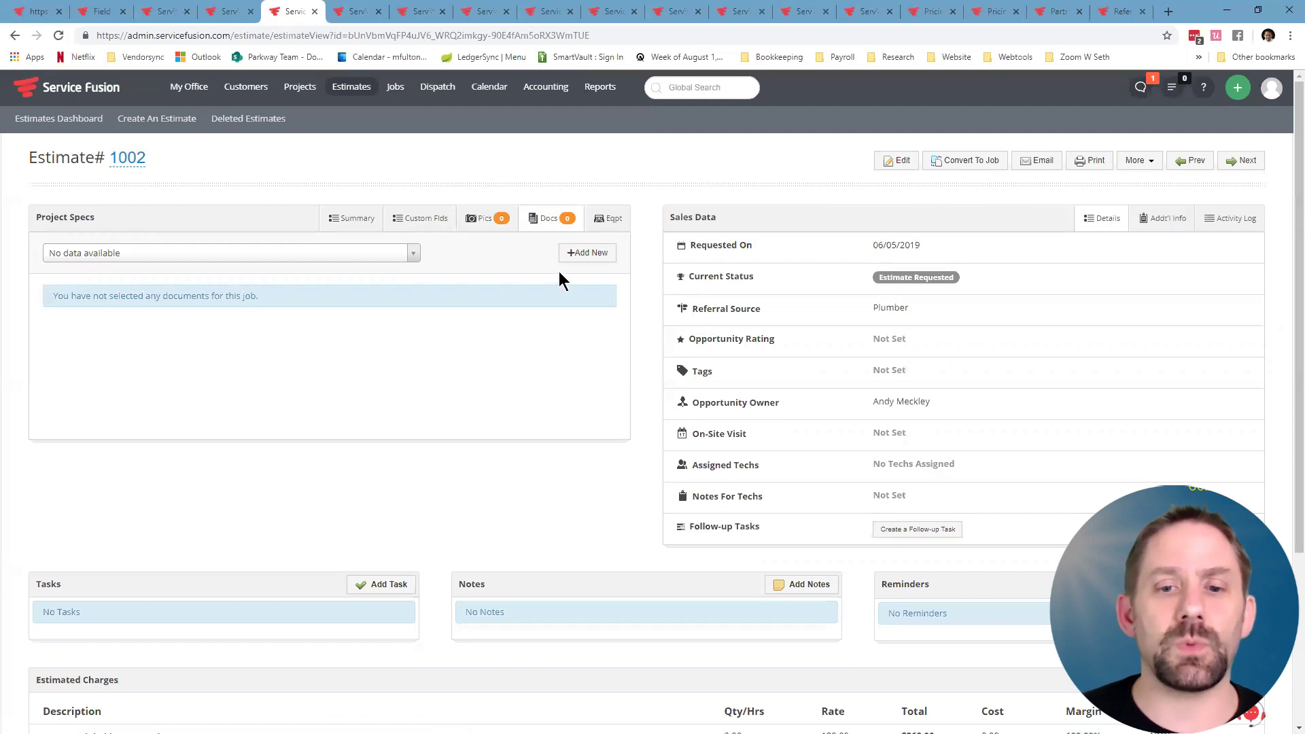
# Examine the scheduling and technician options for converting the estimate to a job, and close the form without converting.
pyautogui.click(990, 163)
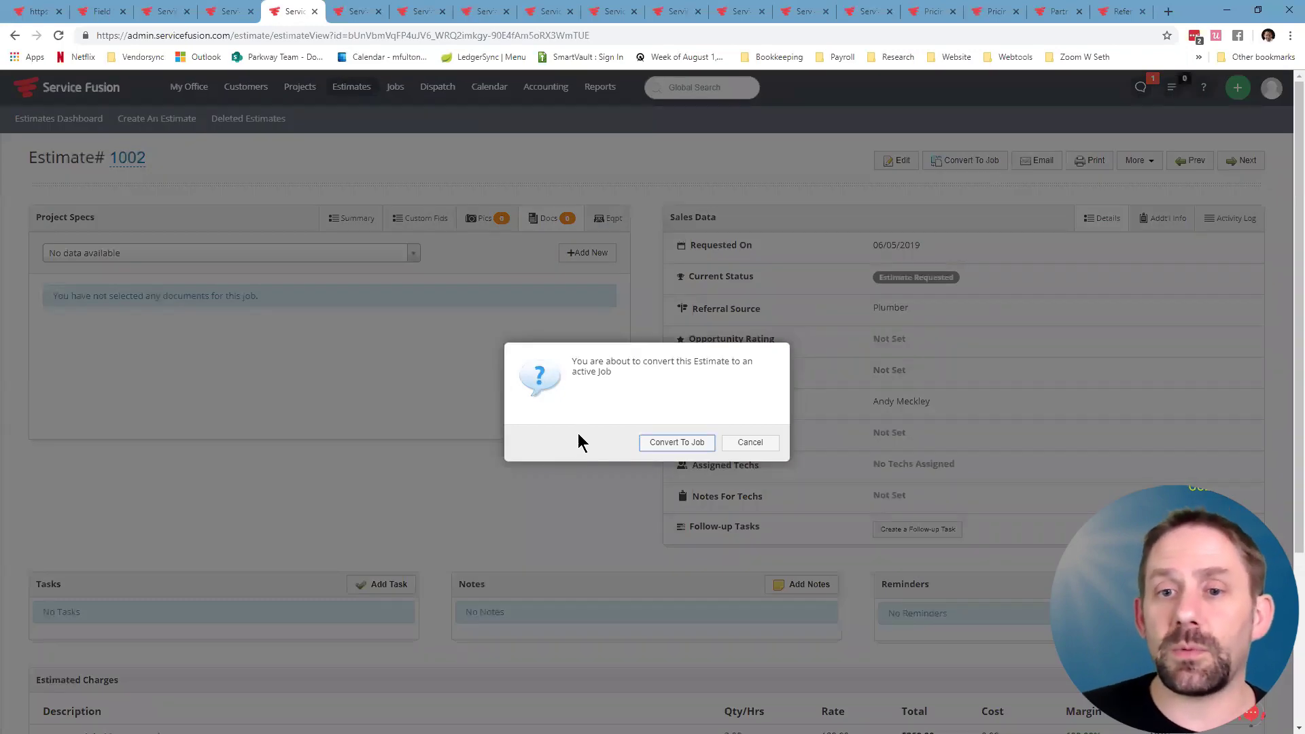
pyautogui.click(673, 443)
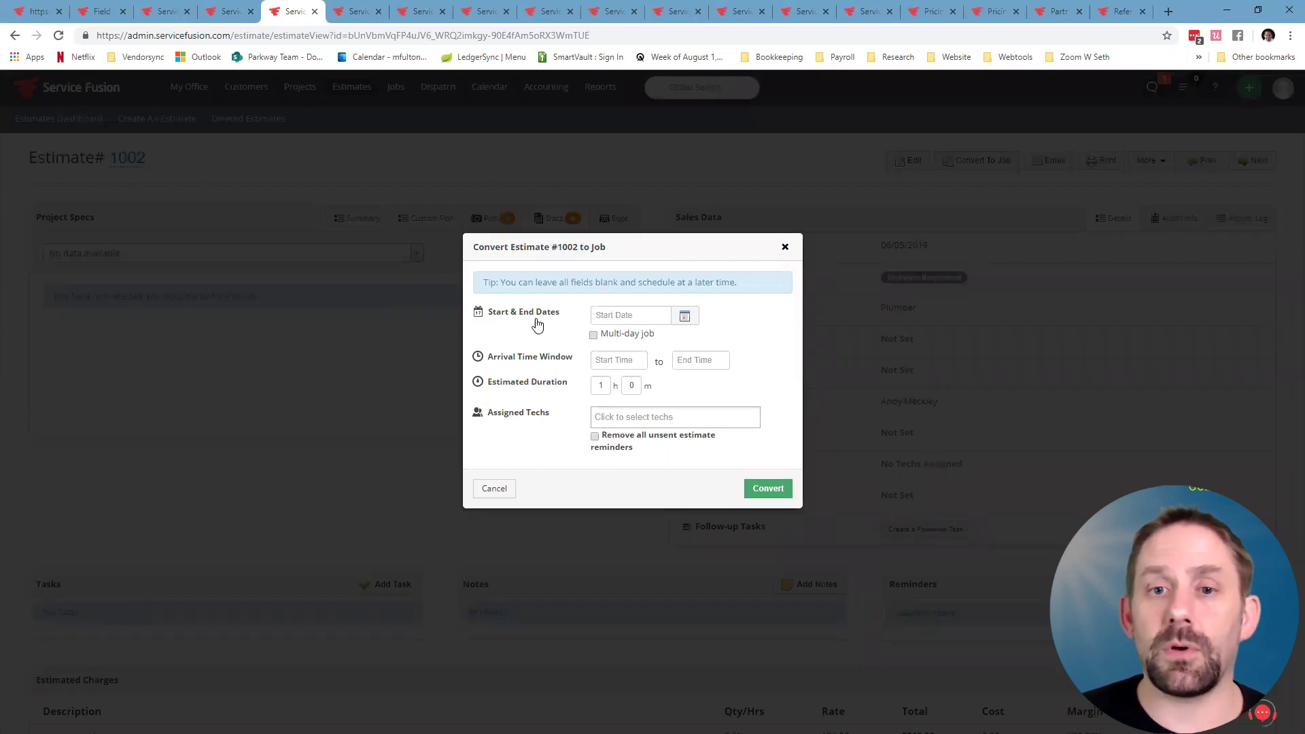
pyautogui.click(607, 423)
pyautogui.click(551, 431)
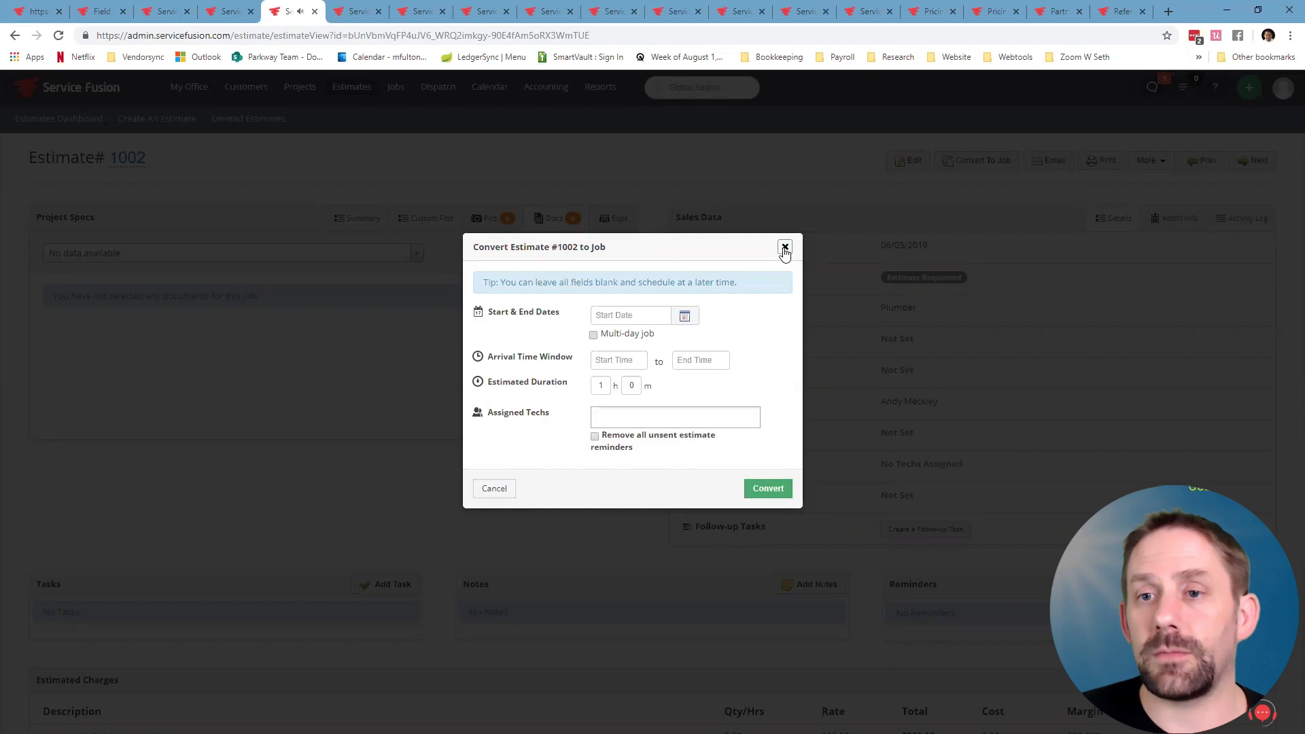
pyautogui.click(785, 247)
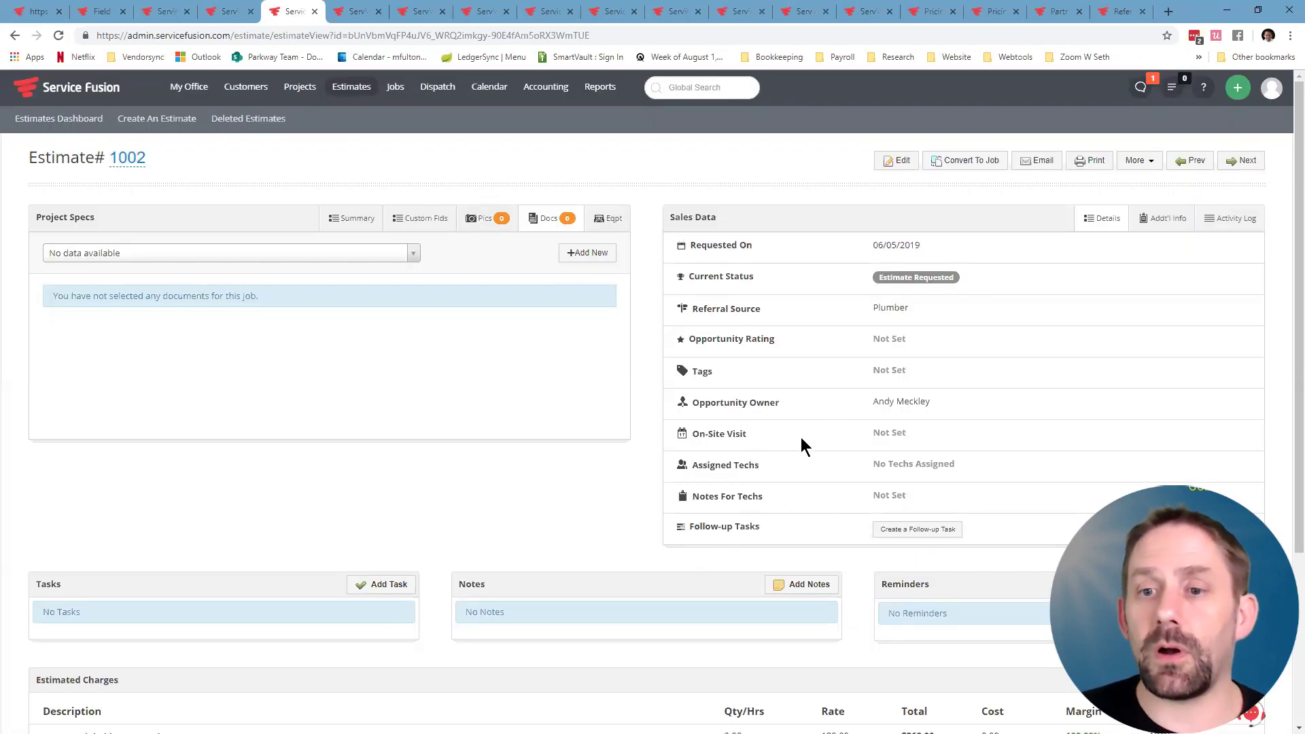
# Add the task "Call Client about bid" to the estimate.
pyautogui.scroll(-3, 501, 528)
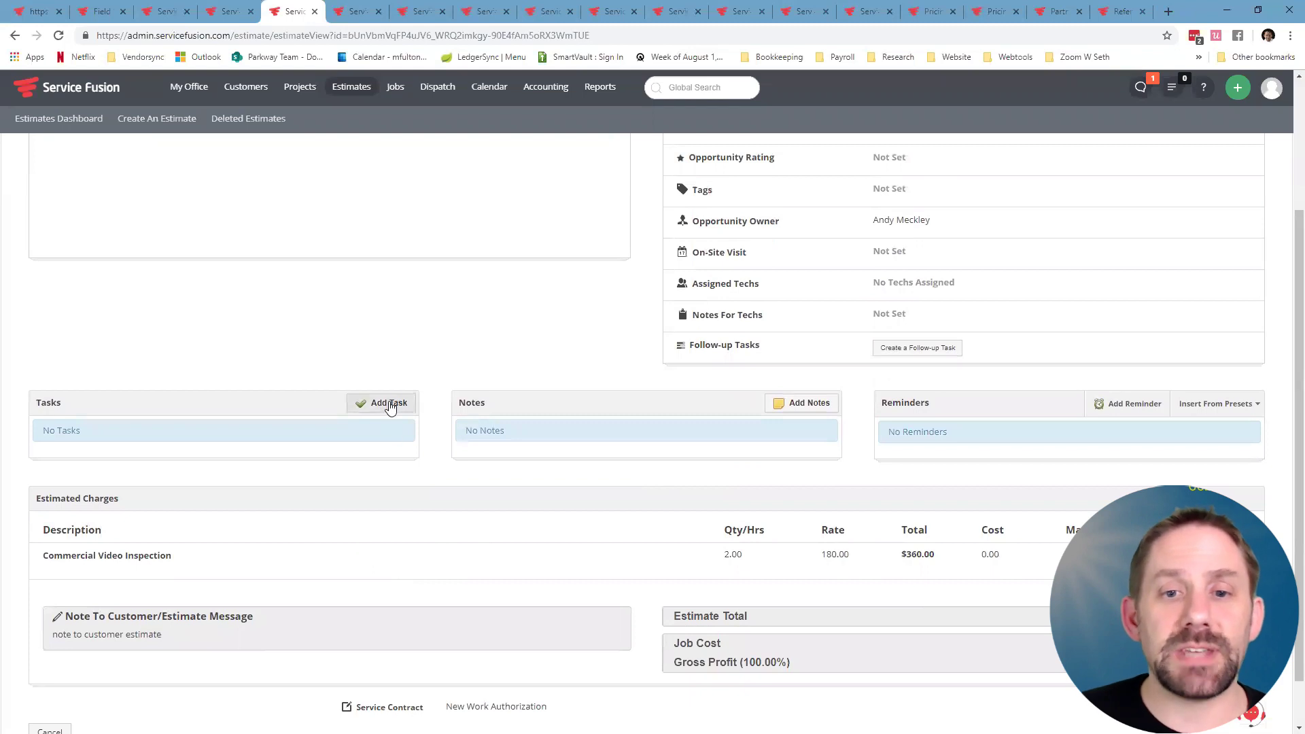
pyautogui.click(389, 404)
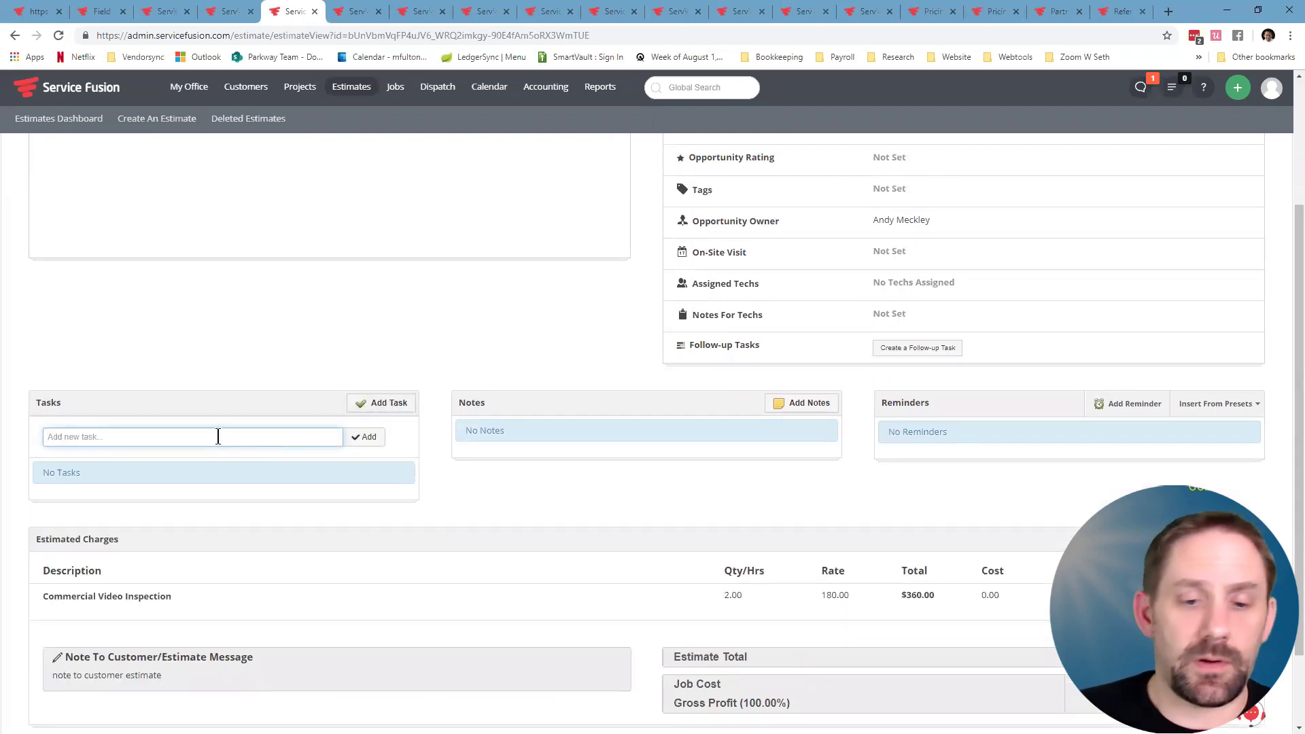
pyautogui.write('Call Cu')
pyautogui.write('ie')
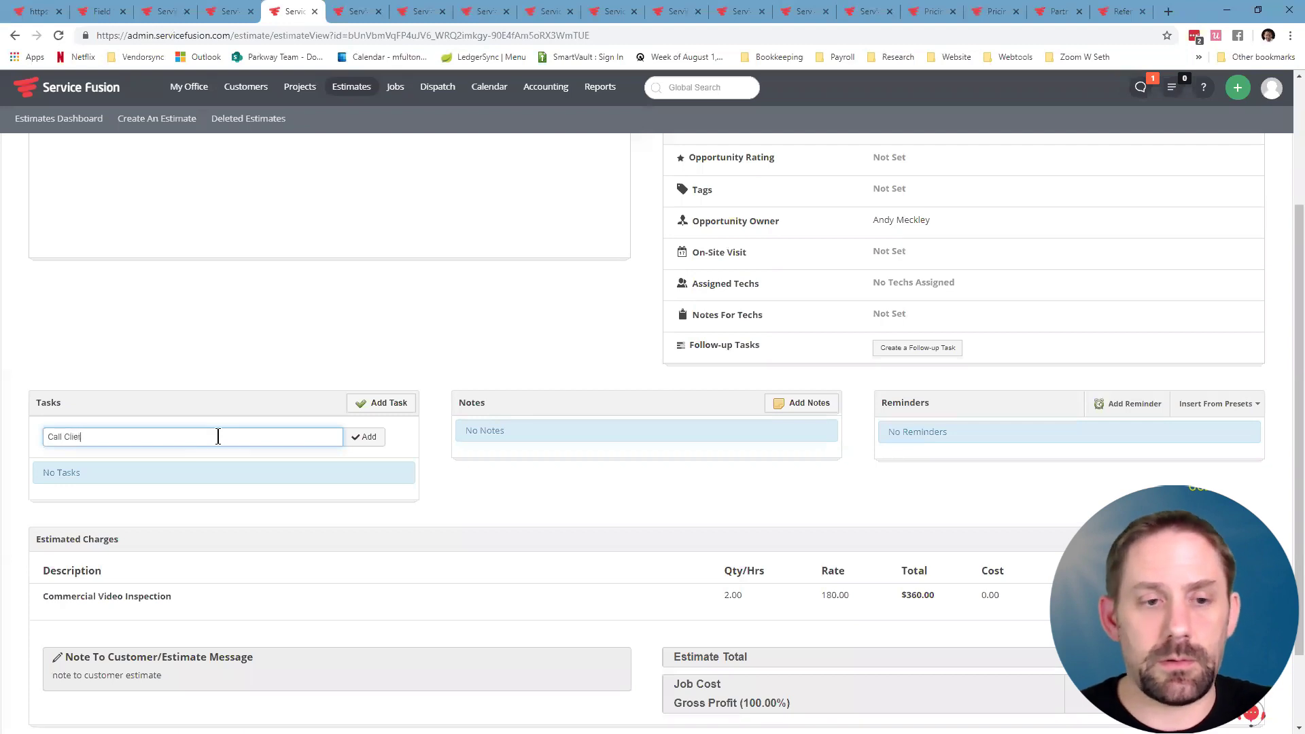
pyautogui.write('nt about bi')
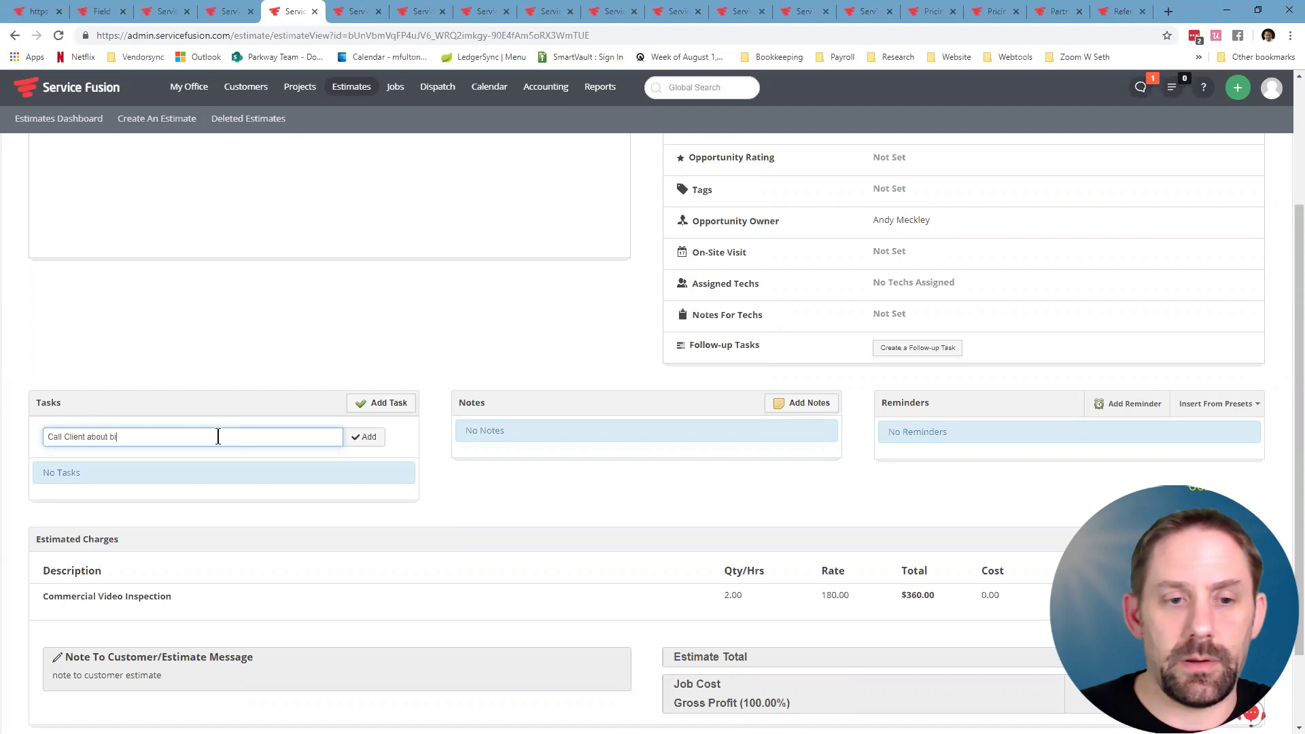
pyautogui.click(367, 437)
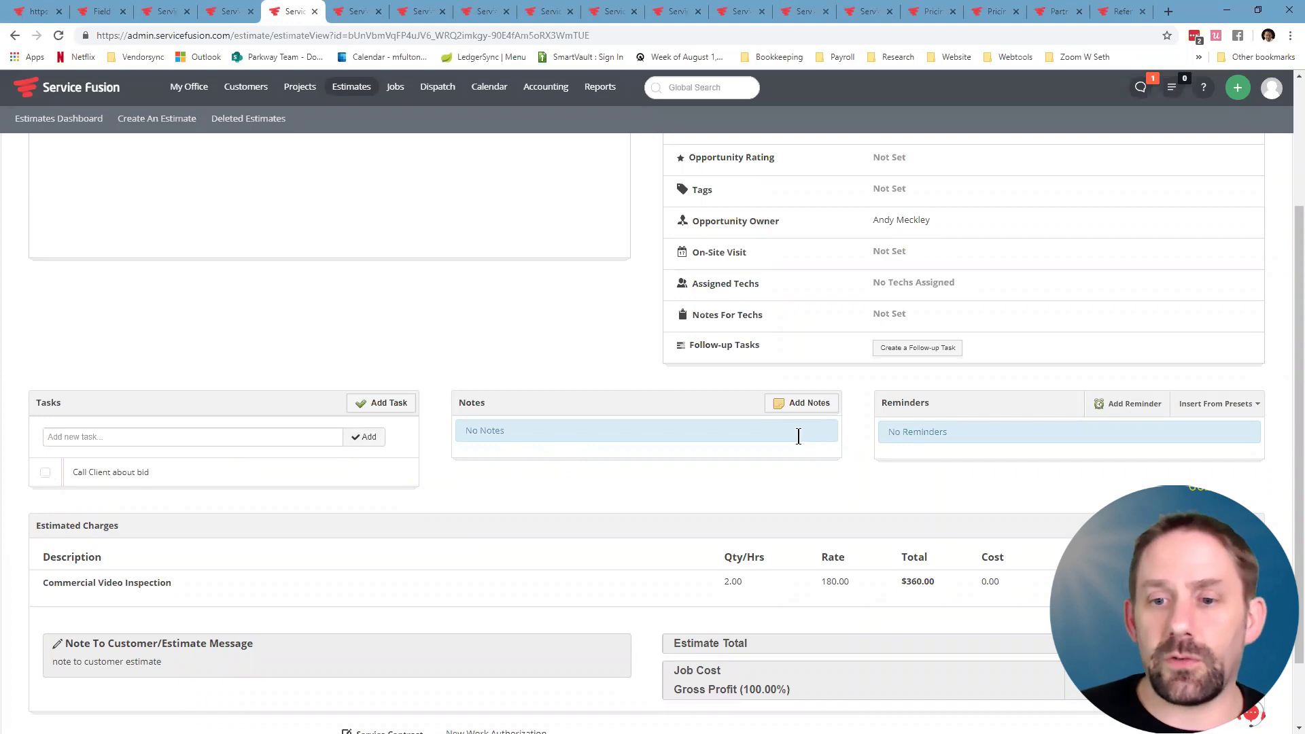
# Review the estimate's charges and service contract, additional sales information and activity log.
pyautogui.scroll(-2, 877, 442)
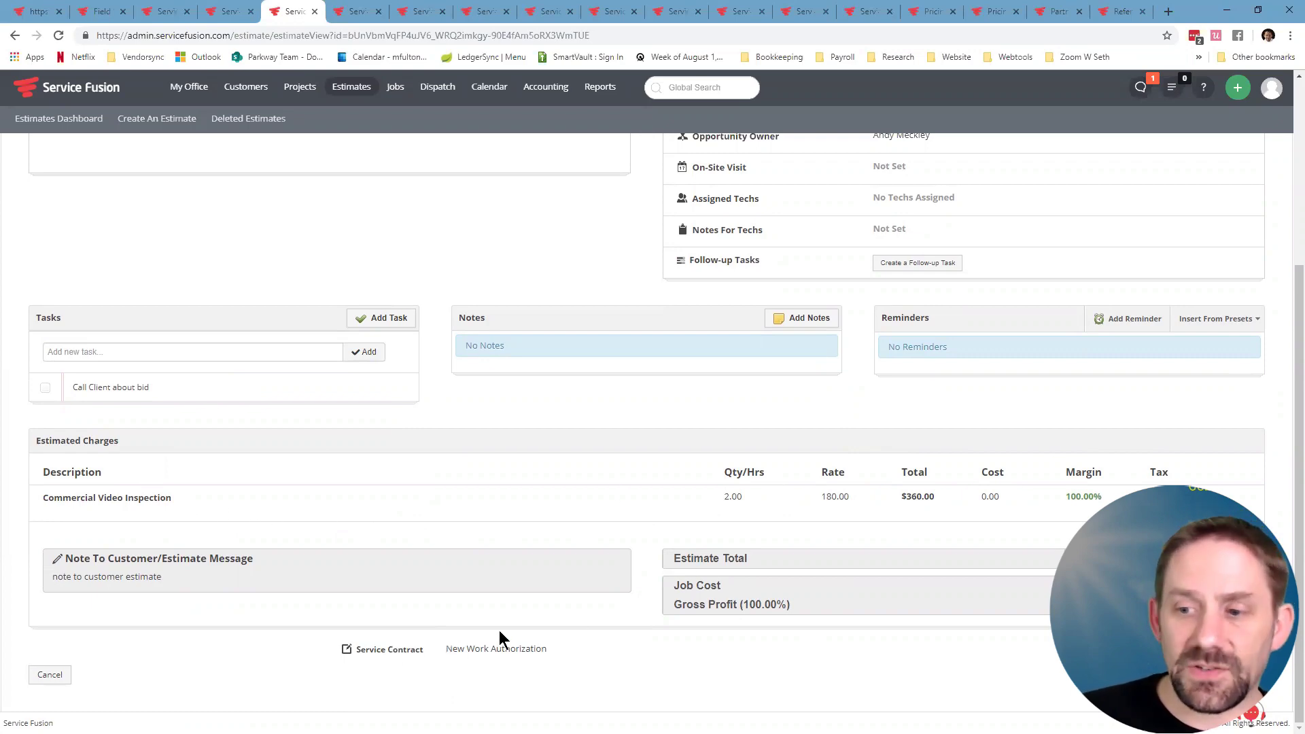
pyautogui.scroll(4, 686, 386)
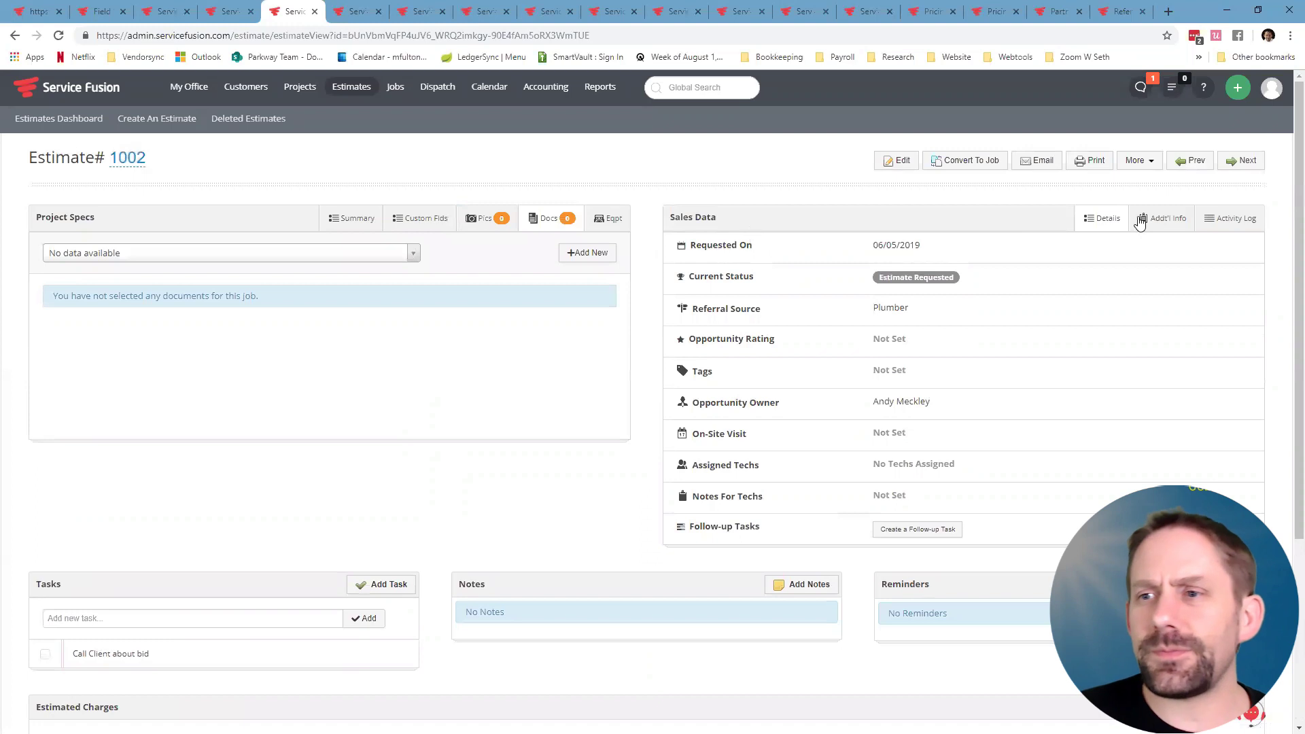
pyautogui.click(1159, 218)
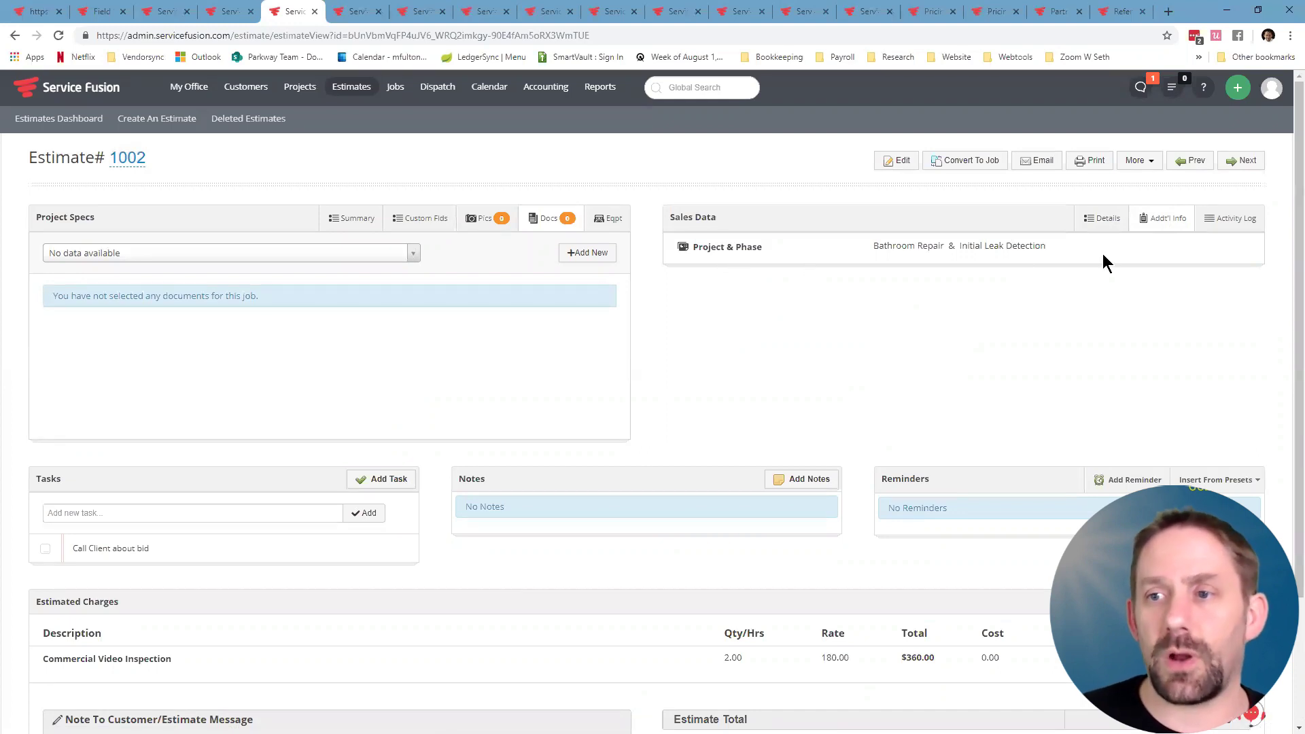
pyautogui.click(1231, 222)
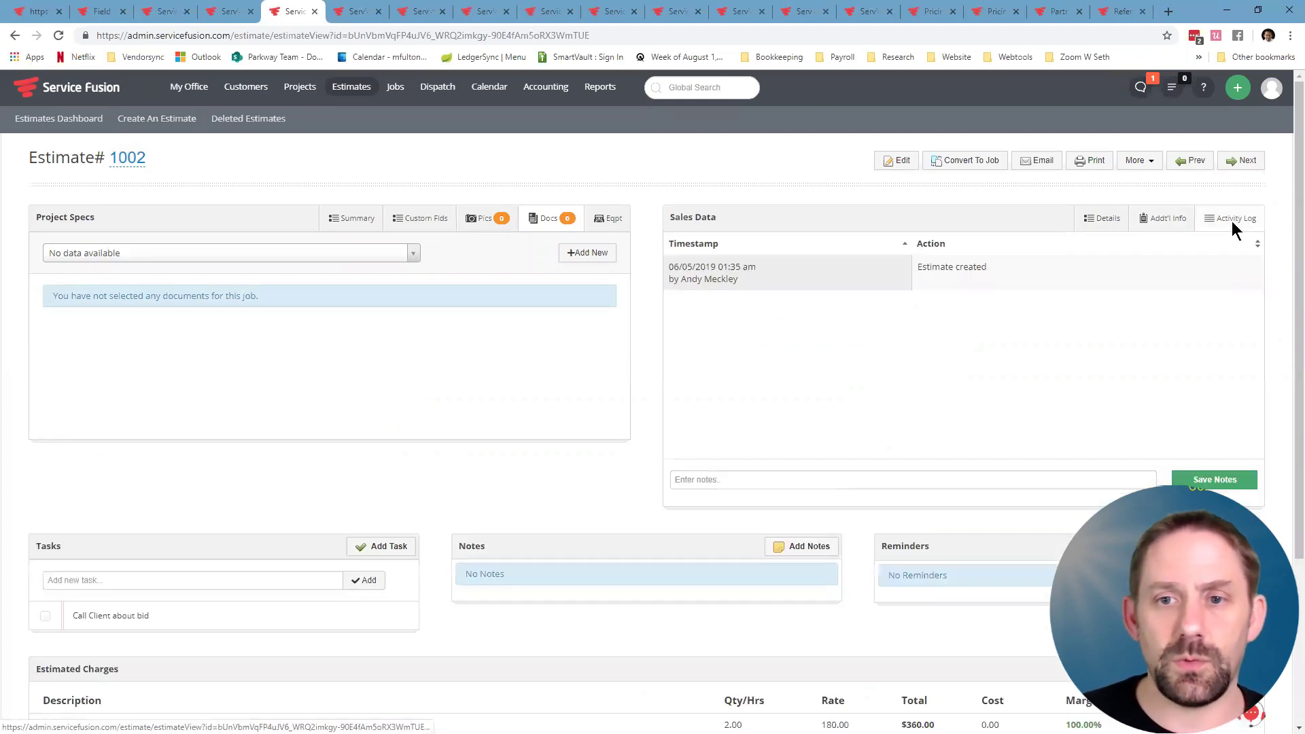
pyautogui.click(1140, 228)
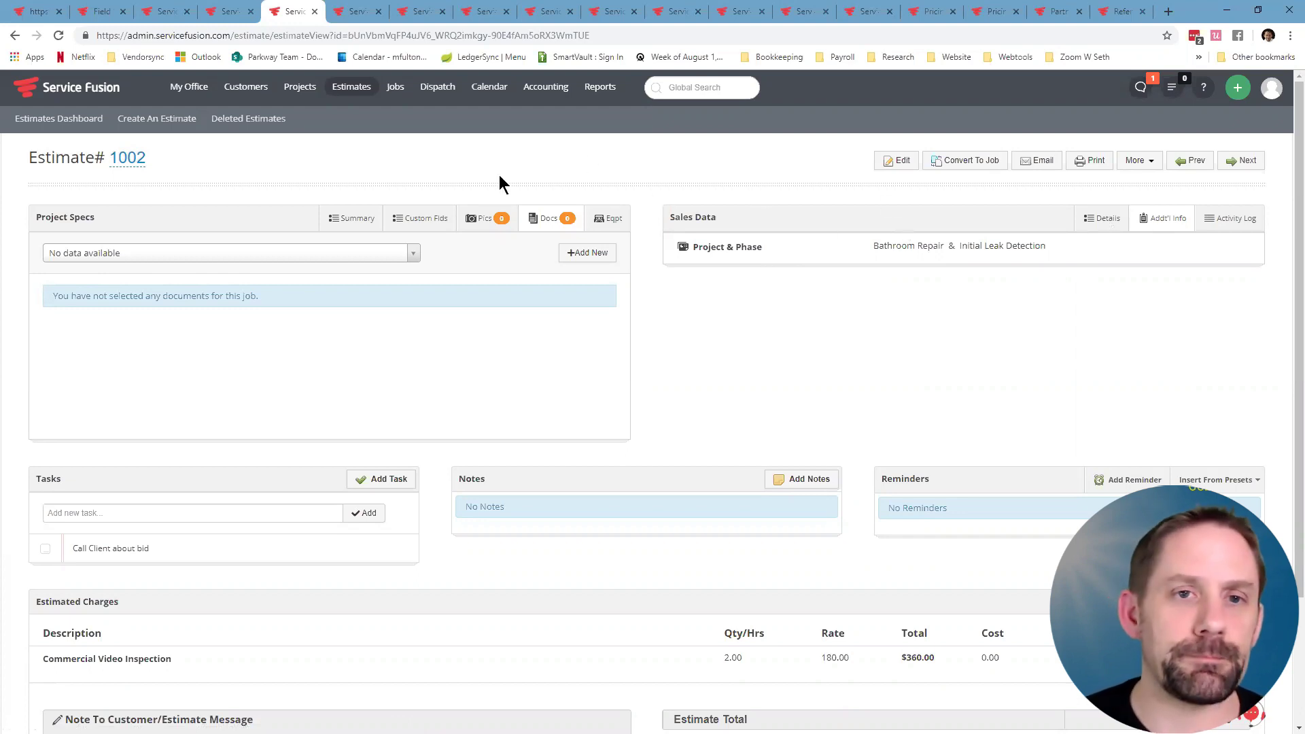
# Look through the scheduled jobs and view the details of the first one, a Domestic Pool Detection job.
pyautogui.click(400, 88)
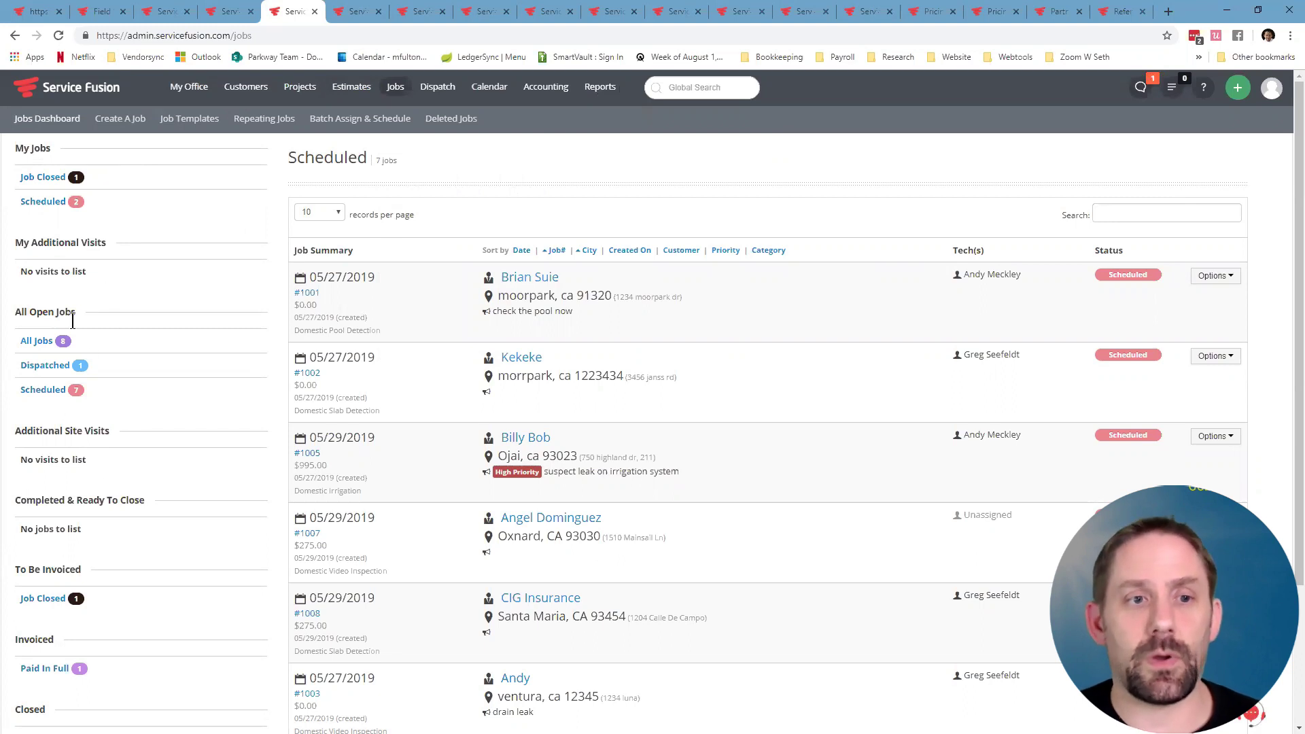
pyautogui.scroll(-2, 87, 462)
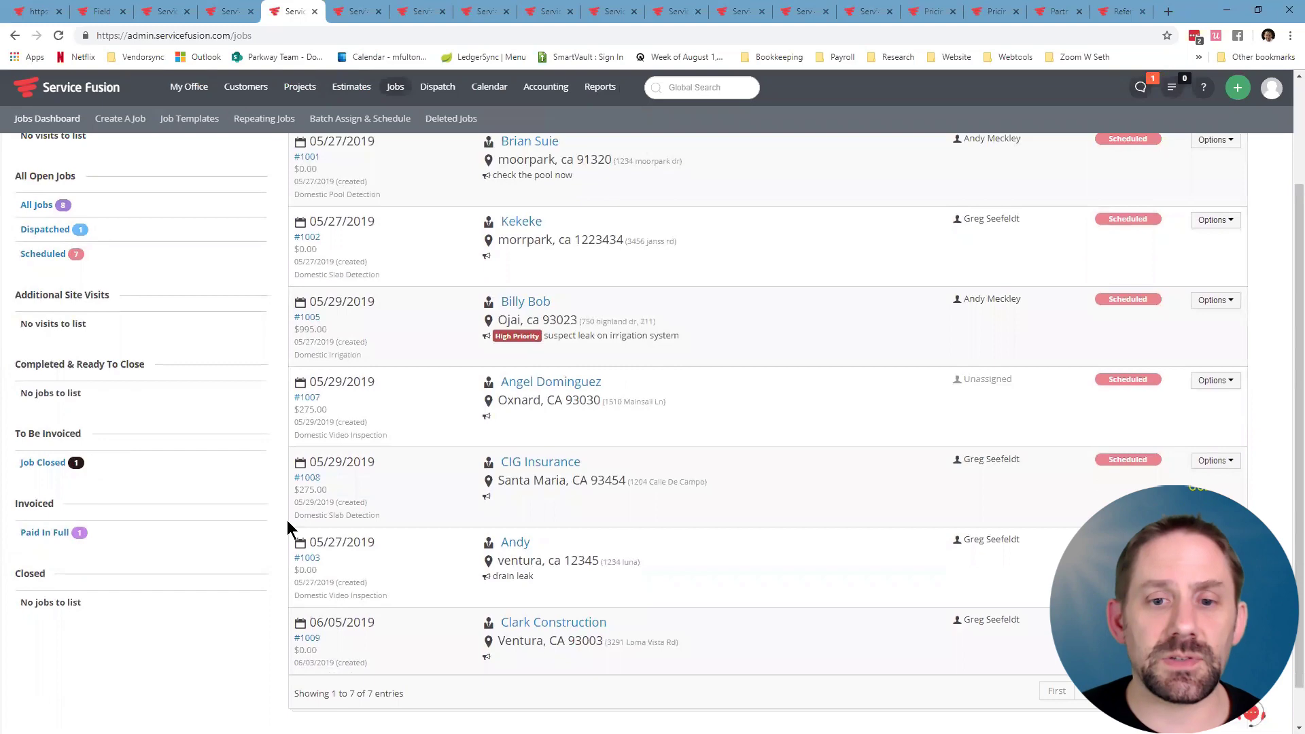
pyautogui.scroll(2, 455, 509)
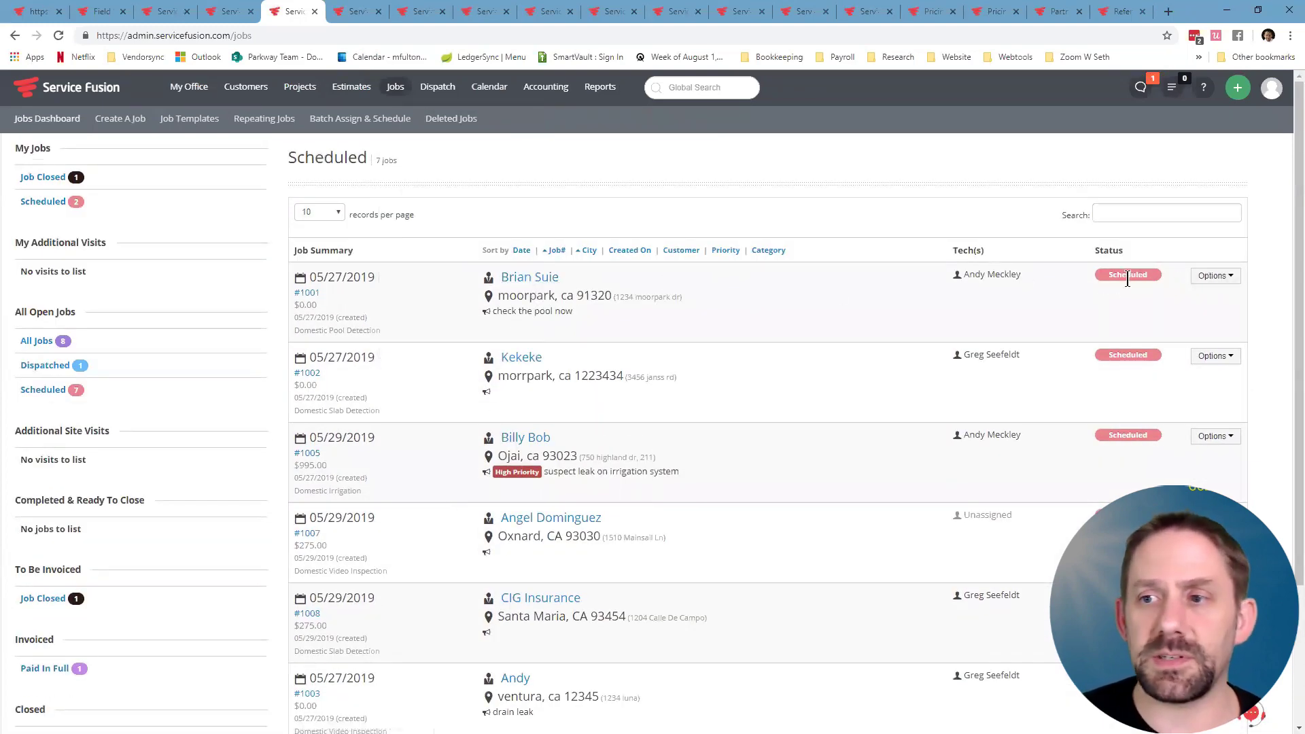
pyautogui.click(1227, 278)
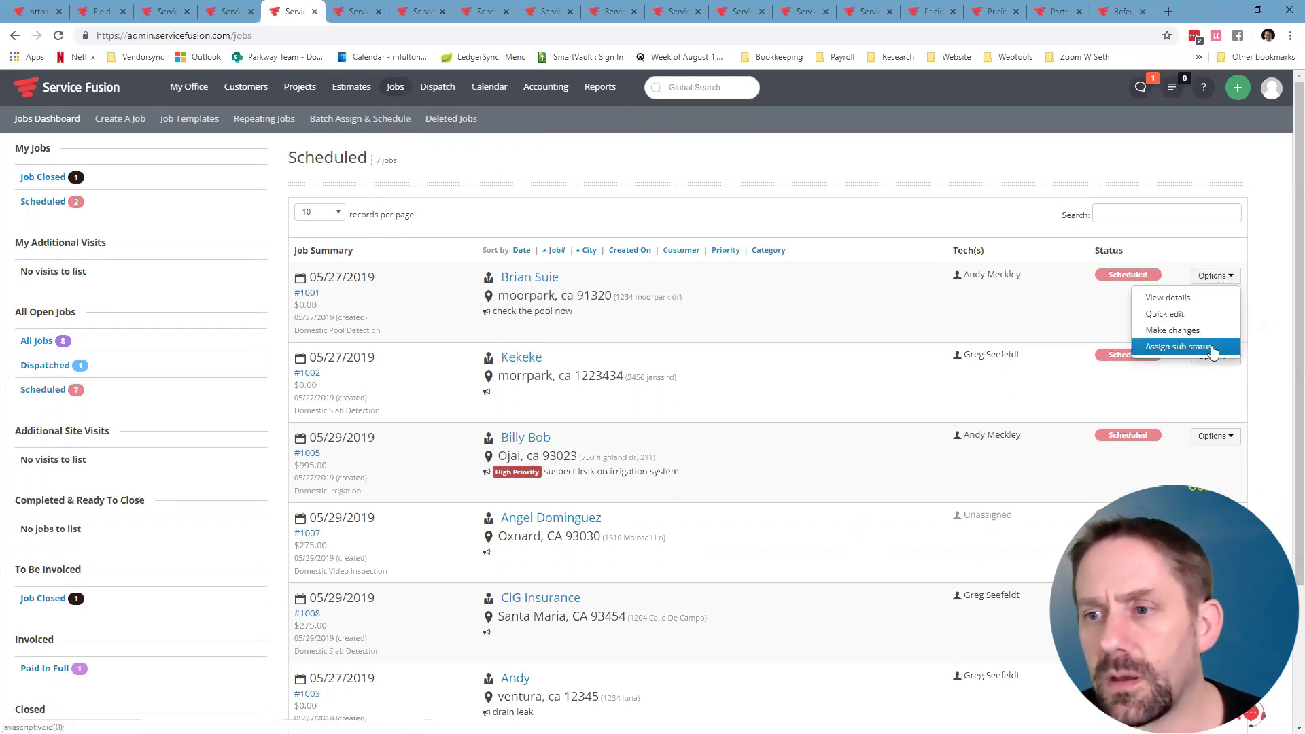
pyautogui.click(1195, 300)
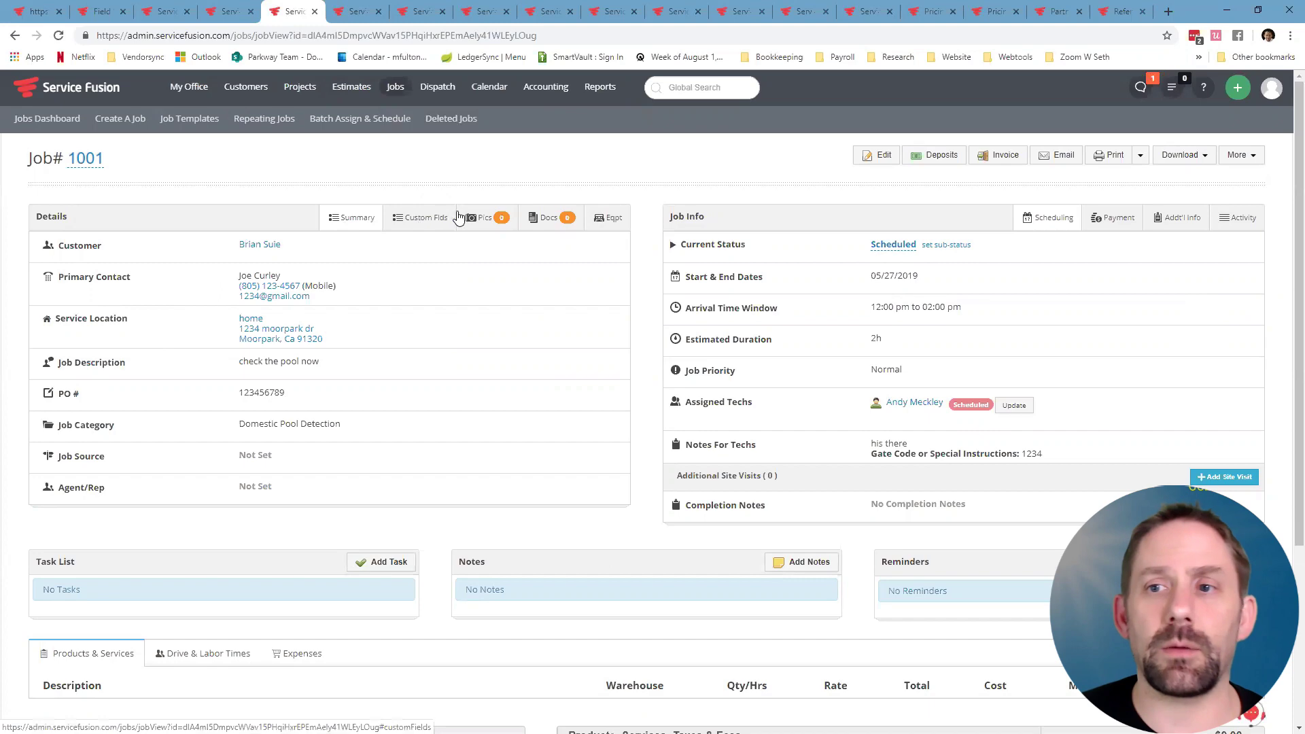
# Review the job's products and services, drive and labor times, and expenses.
pyautogui.scroll(-4, 642, 319)
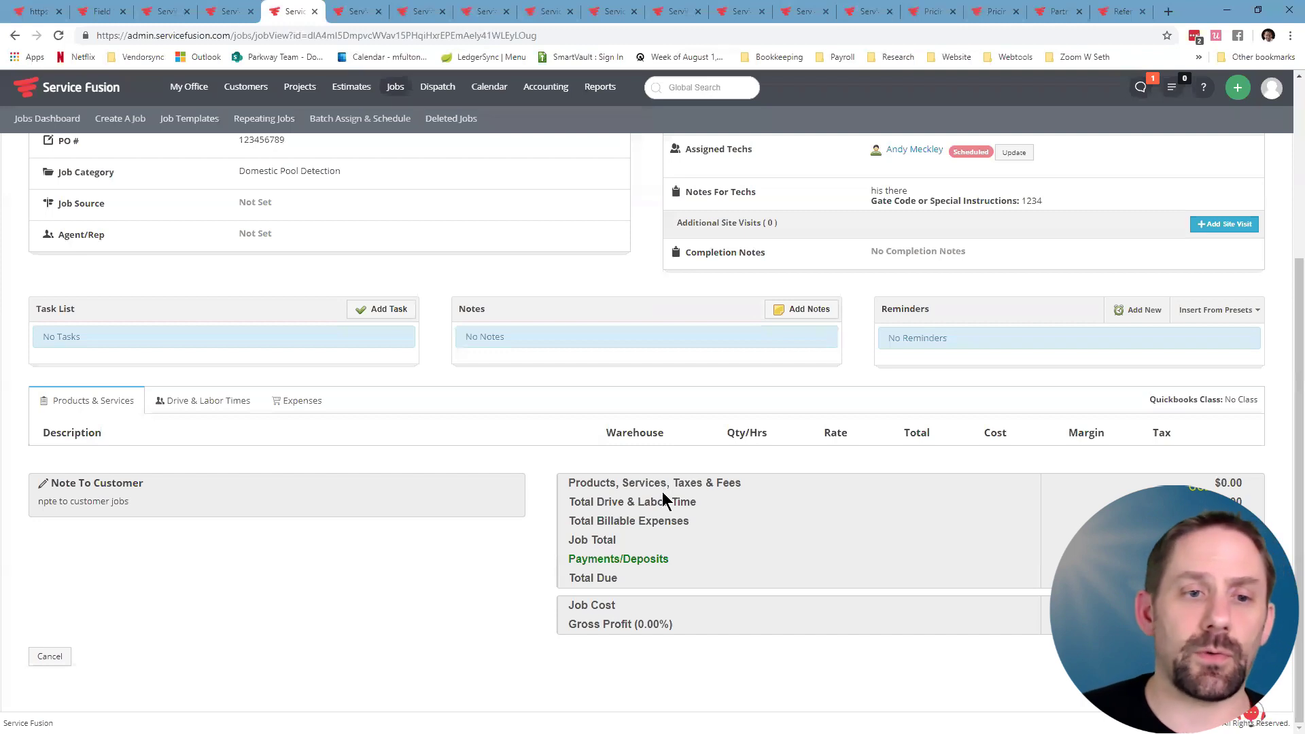
pyautogui.click(219, 401)
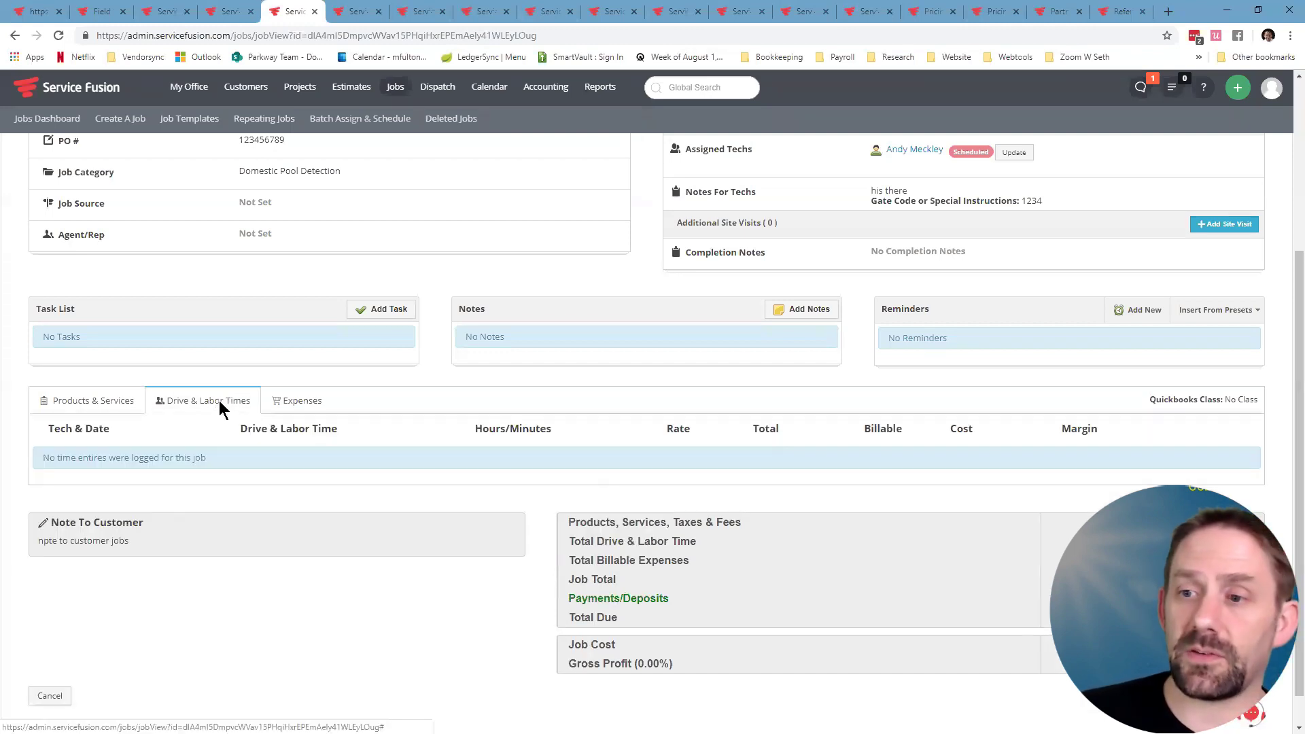
pyautogui.click(298, 401)
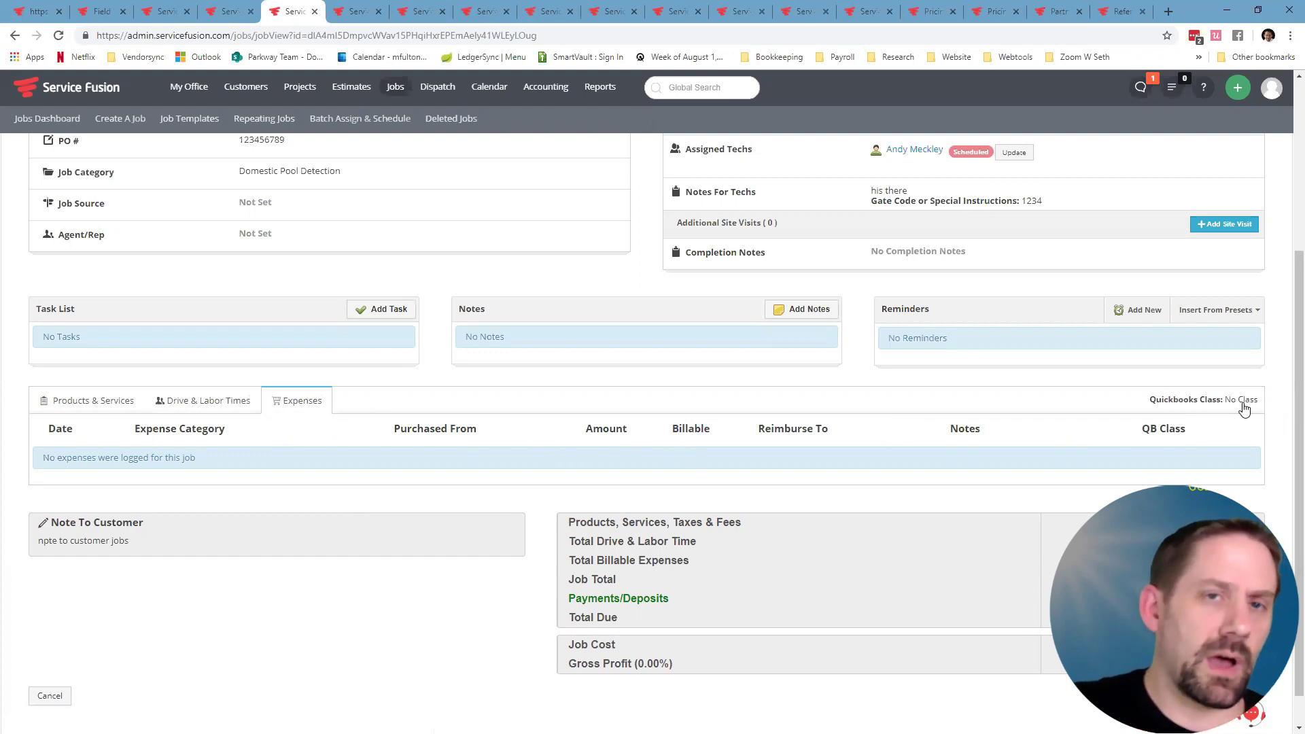
pyautogui.scroll(1, 1096, 281)
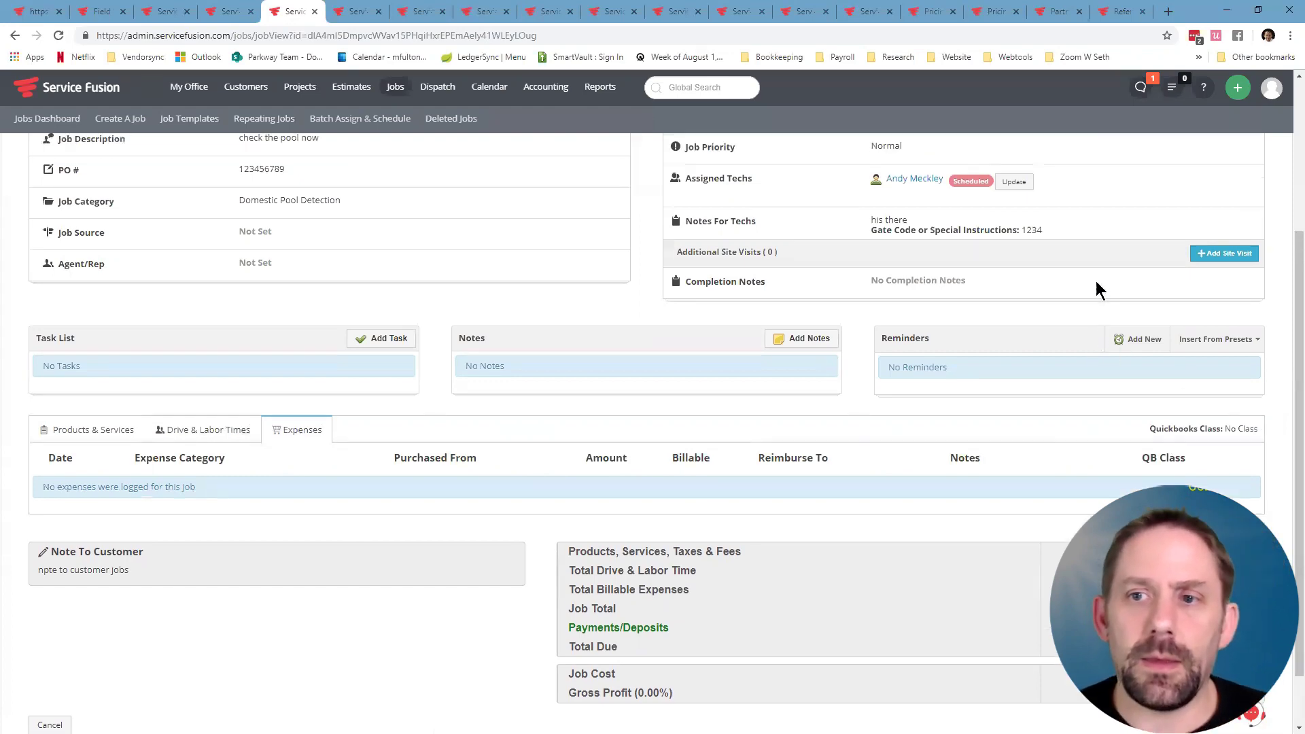
pyautogui.scroll(4, 1096, 288)
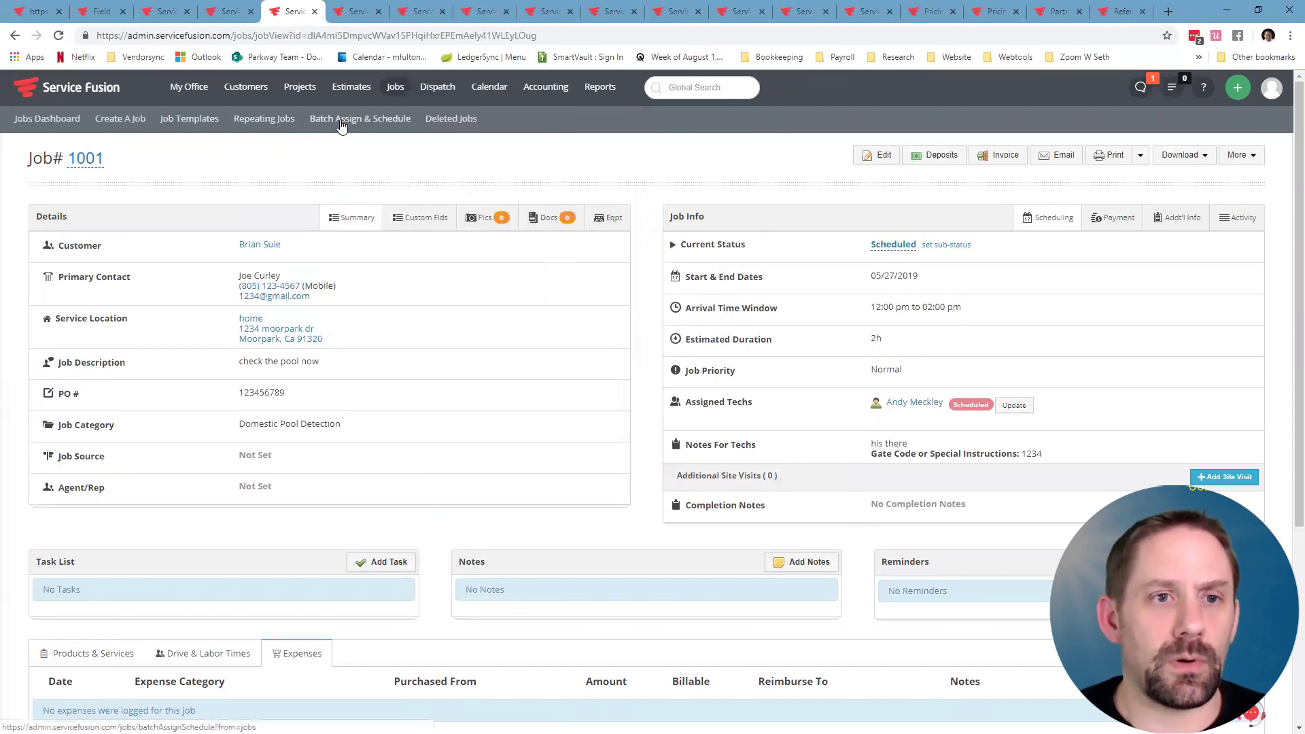
# Open the job templates and examine the form for adding a new template.
pyautogui.click(202, 121)
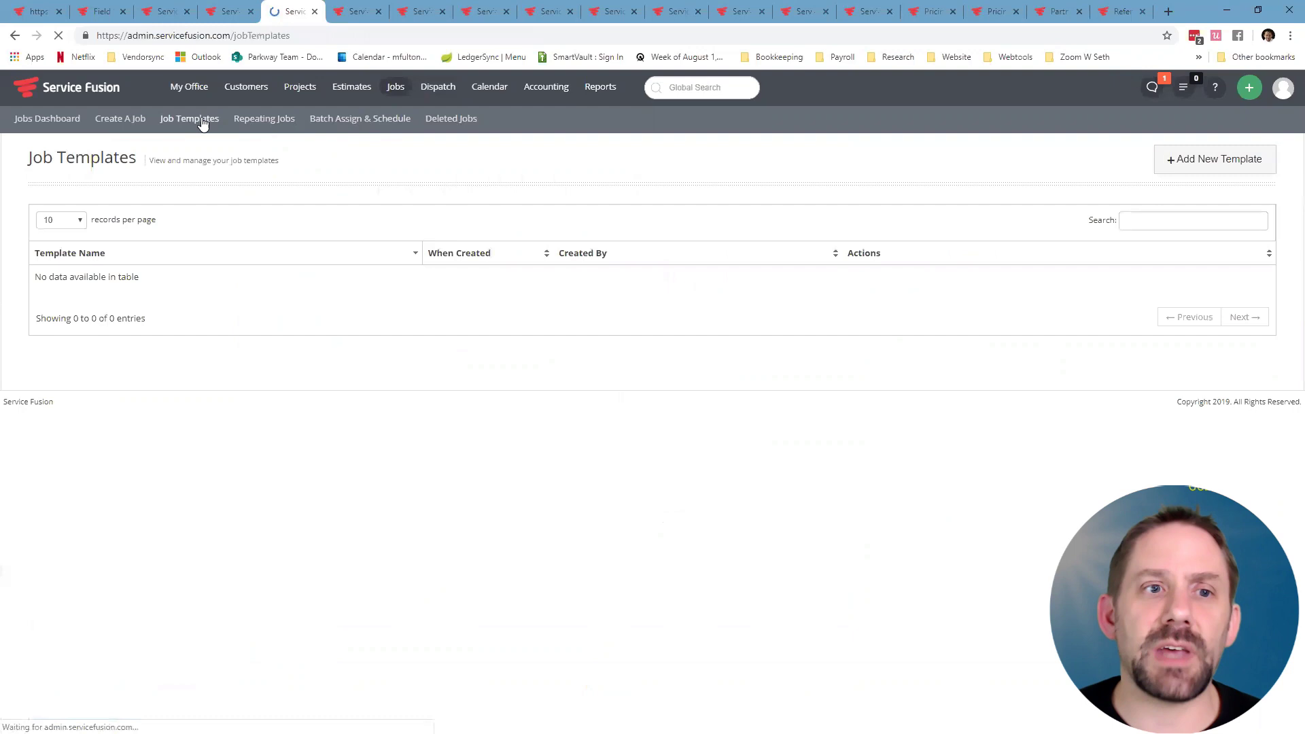
pyautogui.click(1205, 161)
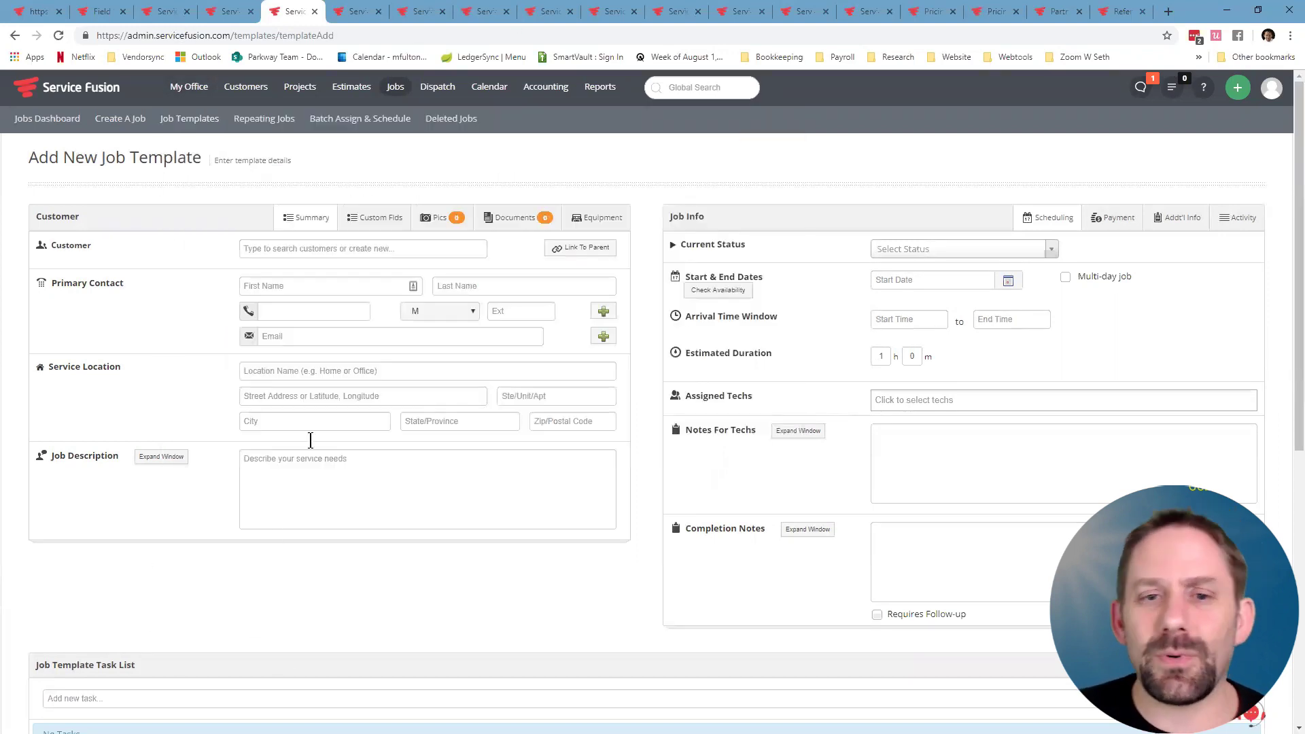
pyautogui.click(336, 257)
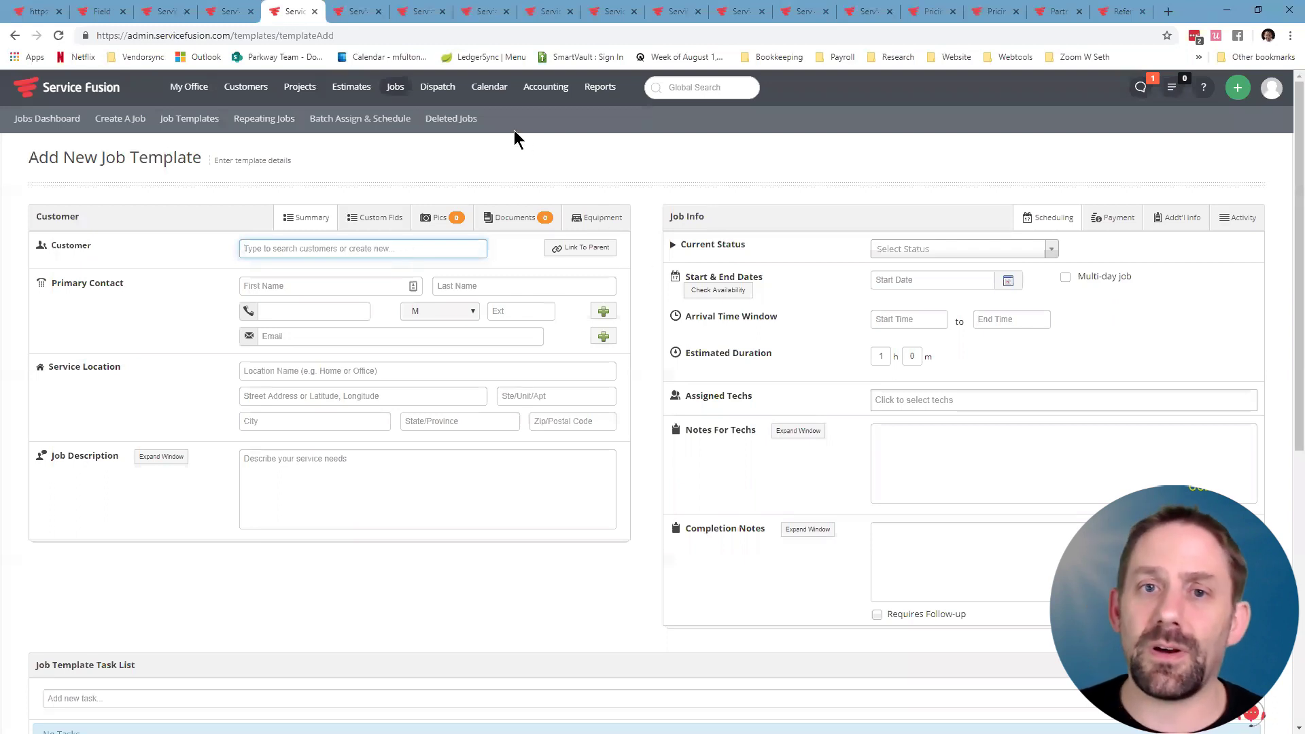
# Review the weekly dispatch grid, the dispatch map and the fleet tracking view.
pyautogui.moveTo(441, 89)
pyautogui.click(442, 90)
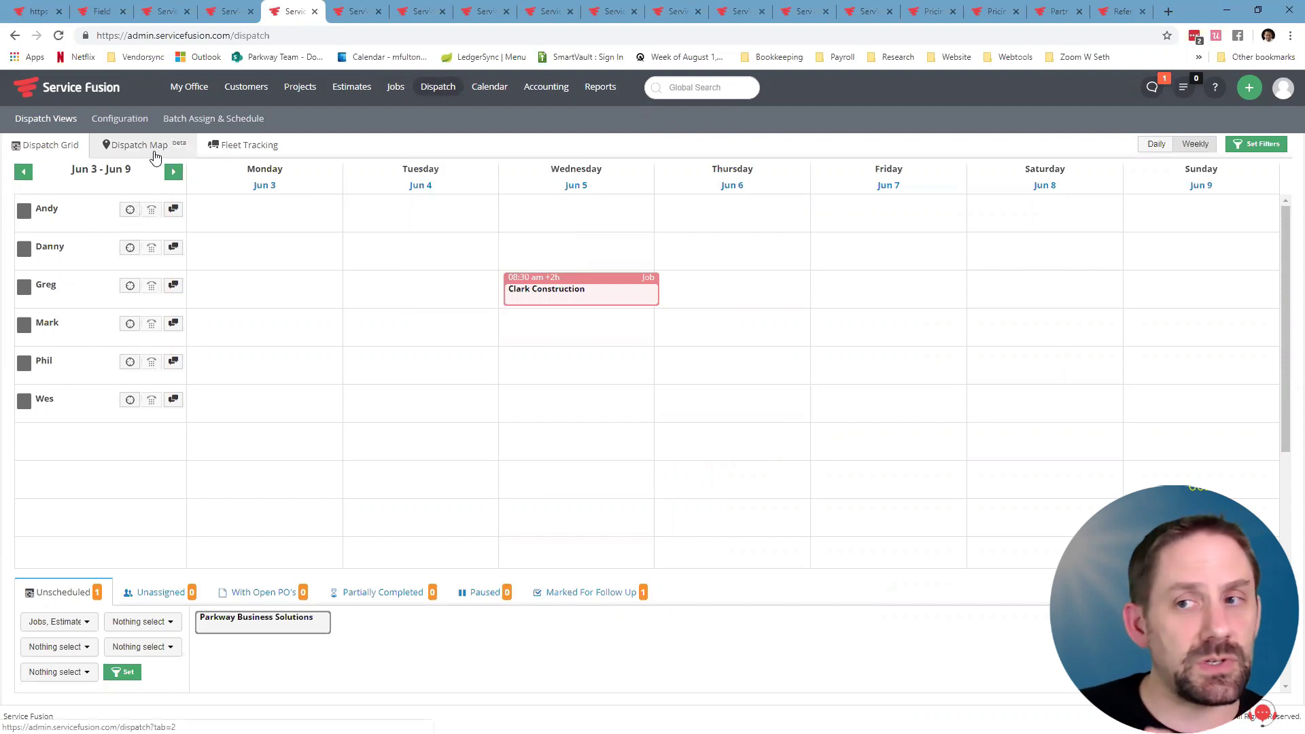
pyautogui.click(1160, 146)
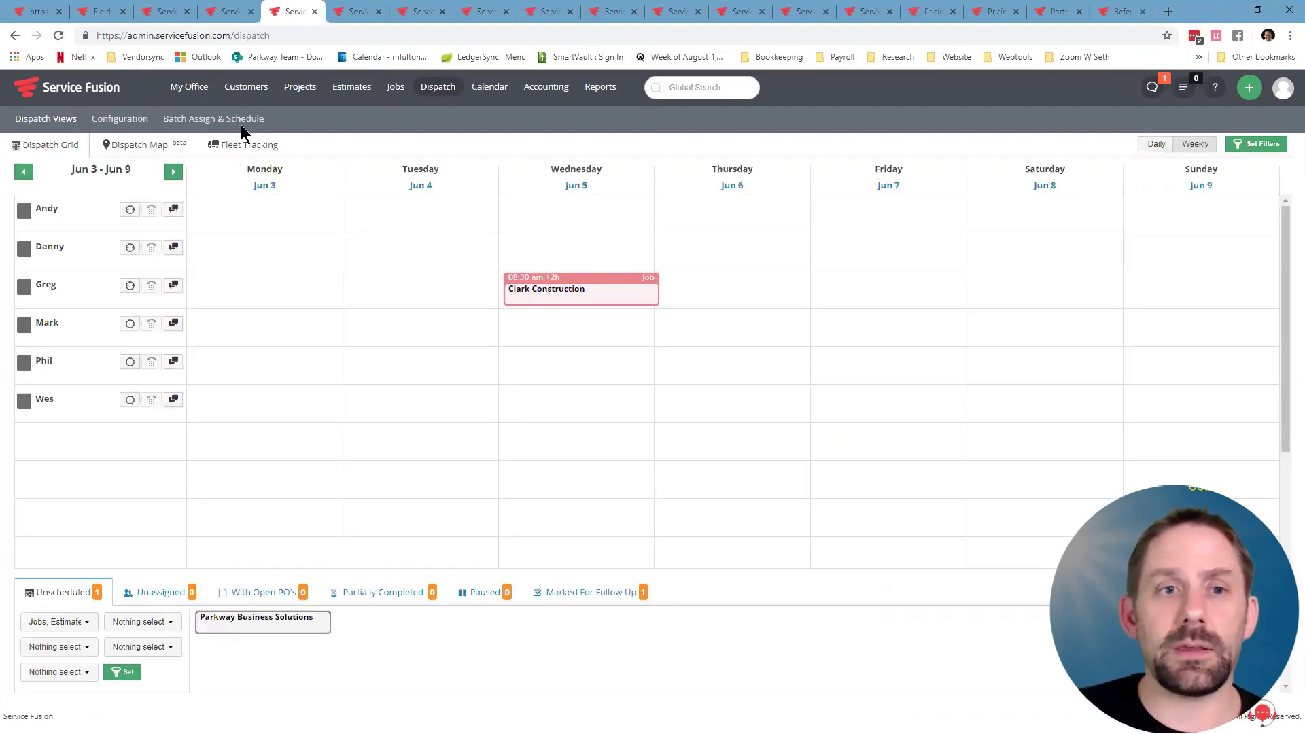
pyautogui.click(139, 148)
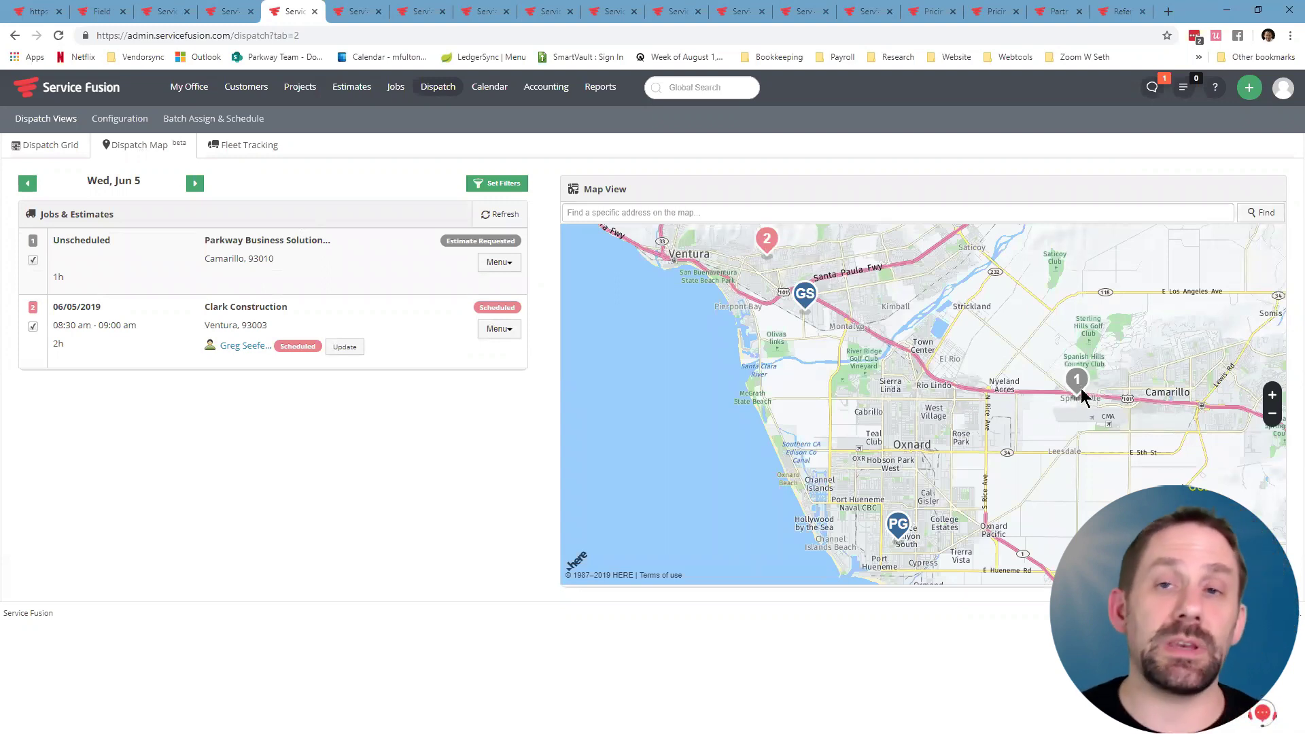
pyautogui.click(263, 147)
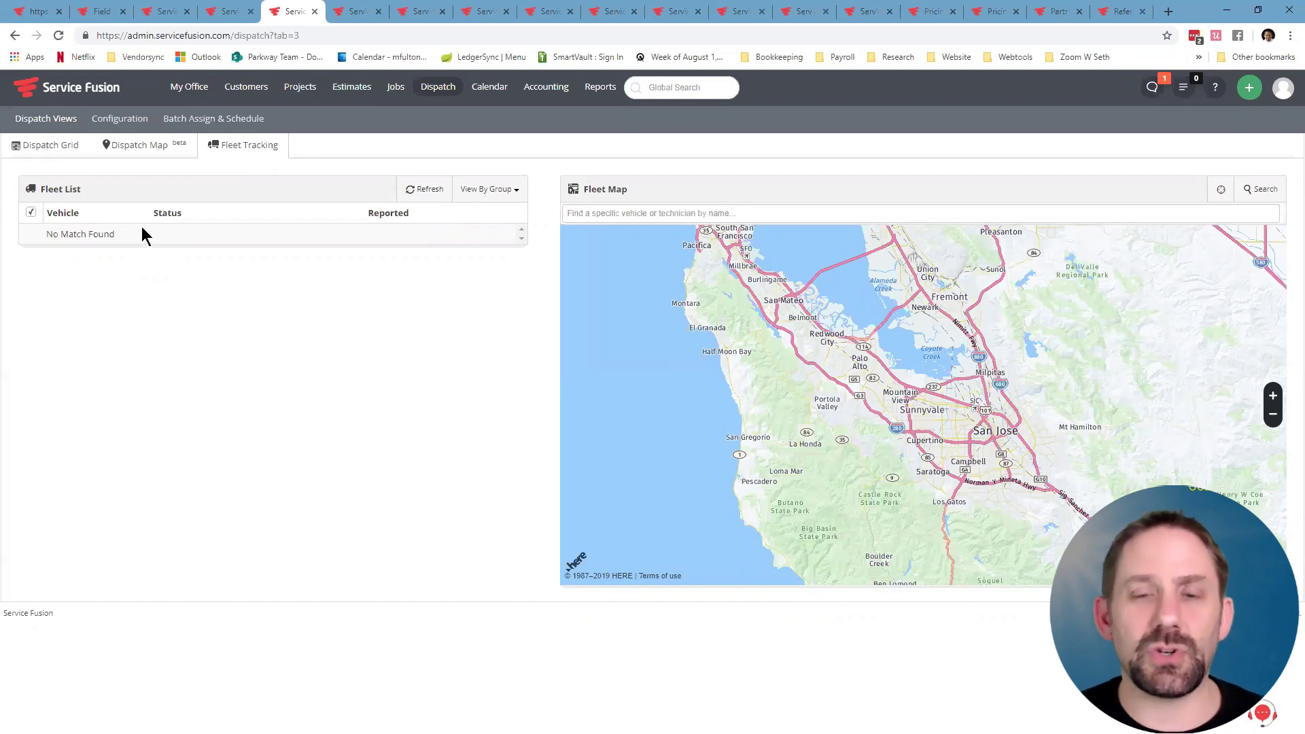
# Review the company calendar color-coded by assigned tech and by dispatch zone, plus the personal calendar and iCalendar URLs.
pyautogui.moveTo(491, 93)
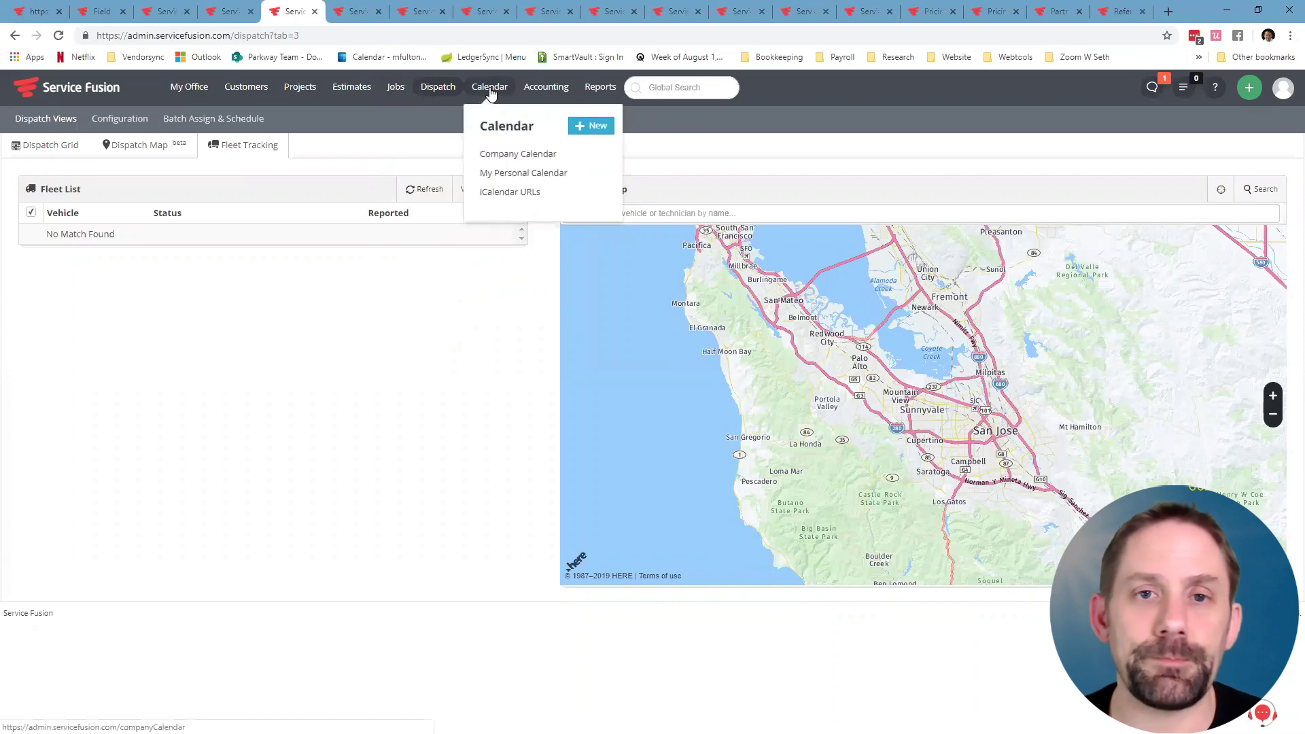
pyautogui.click(491, 93)
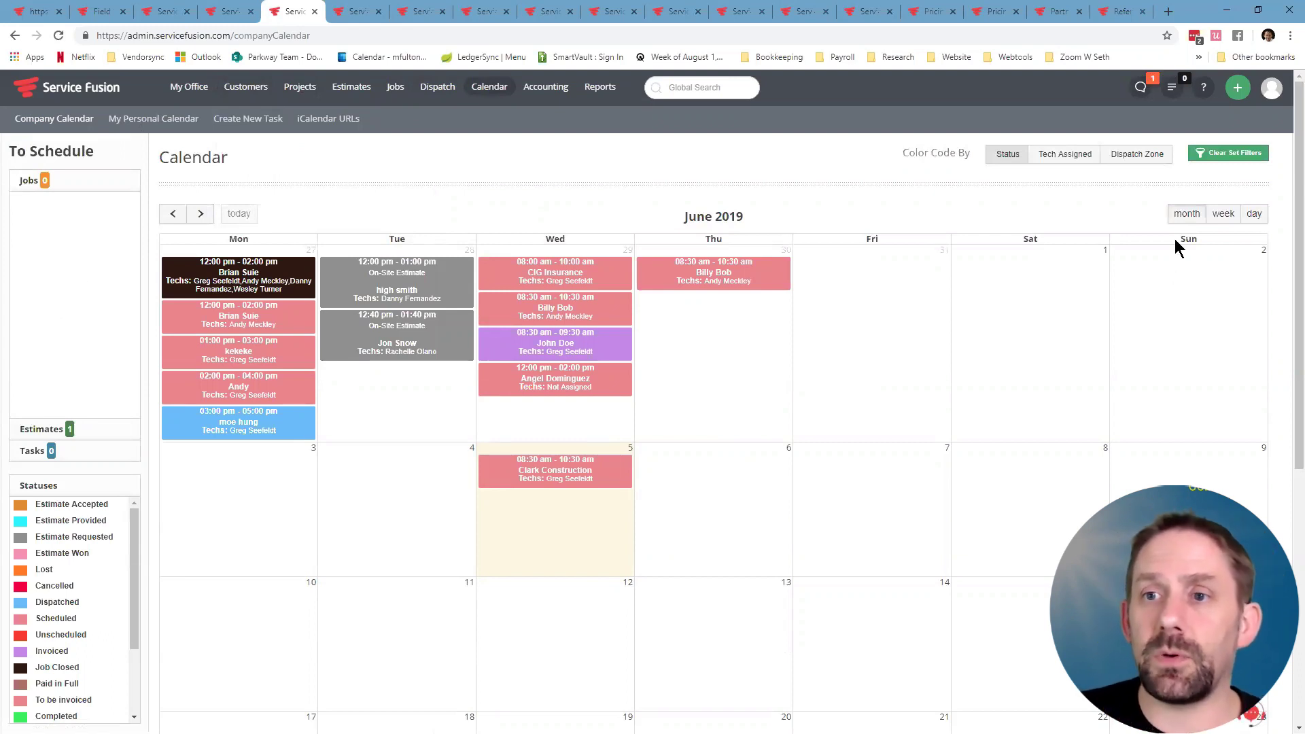
pyautogui.click(1062, 157)
pyautogui.click(1145, 166)
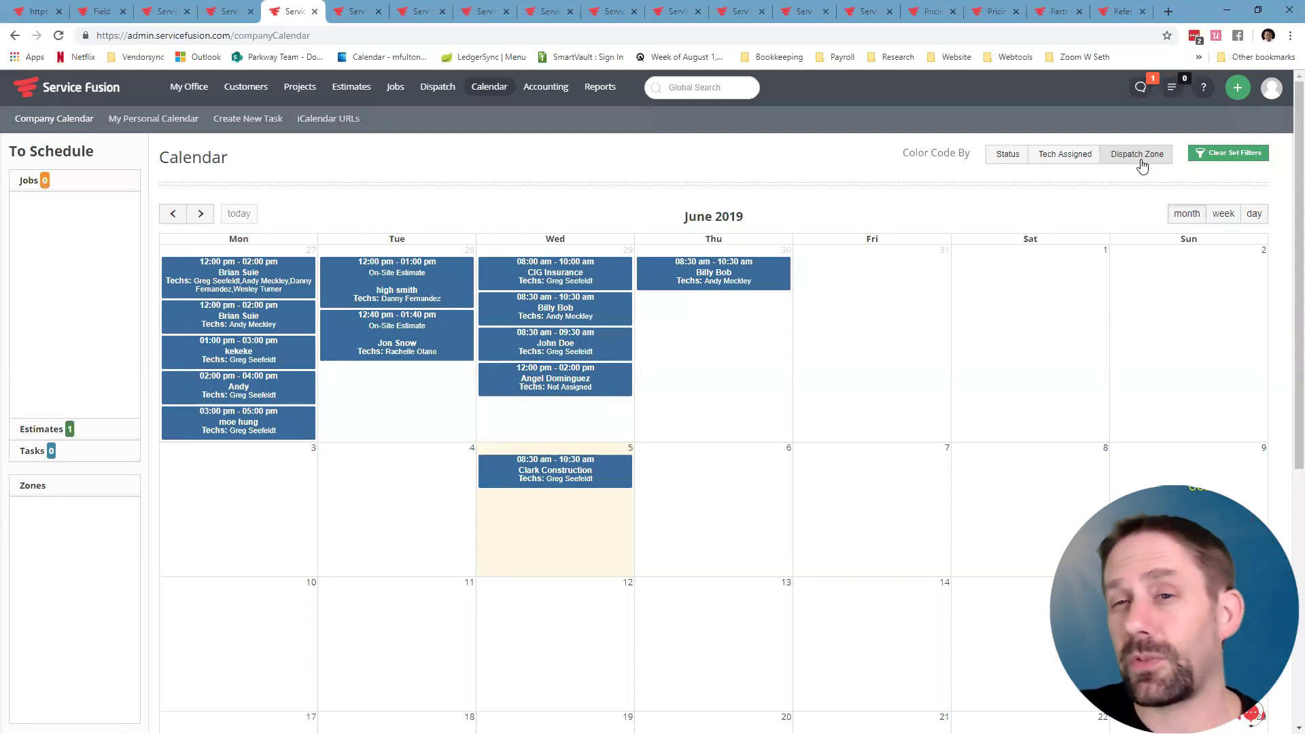
pyautogui.click(143, 123)
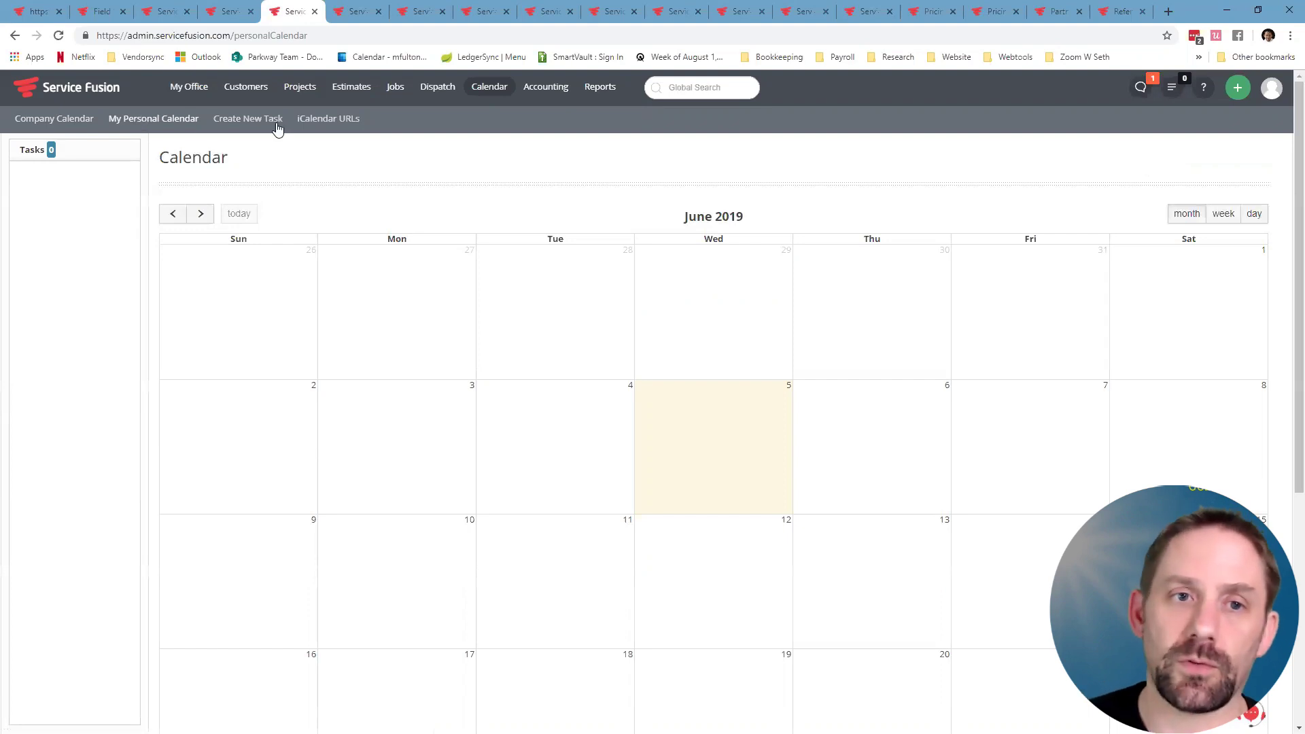
pyautogui.click(327, 124)
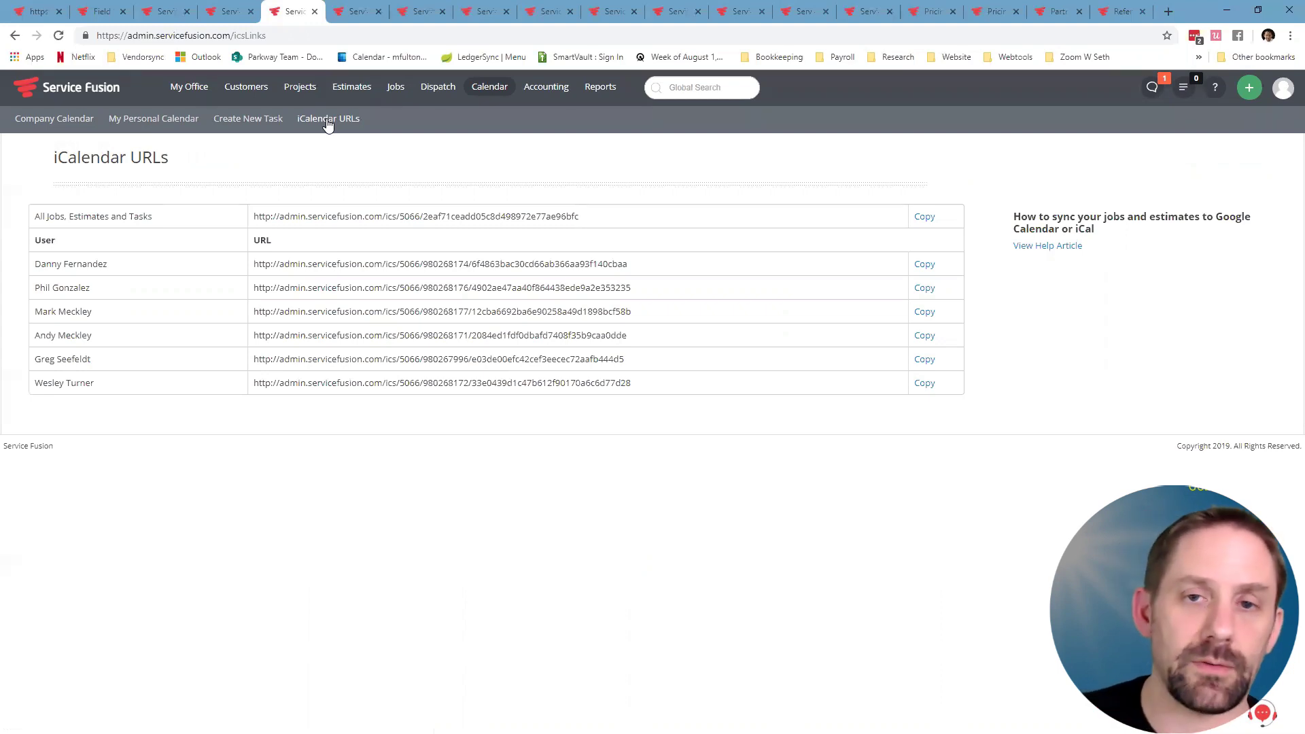
# Open the list of all invoices in accounting and view the Clark Construction customer record from it.
pyautogui.click(544, 94)
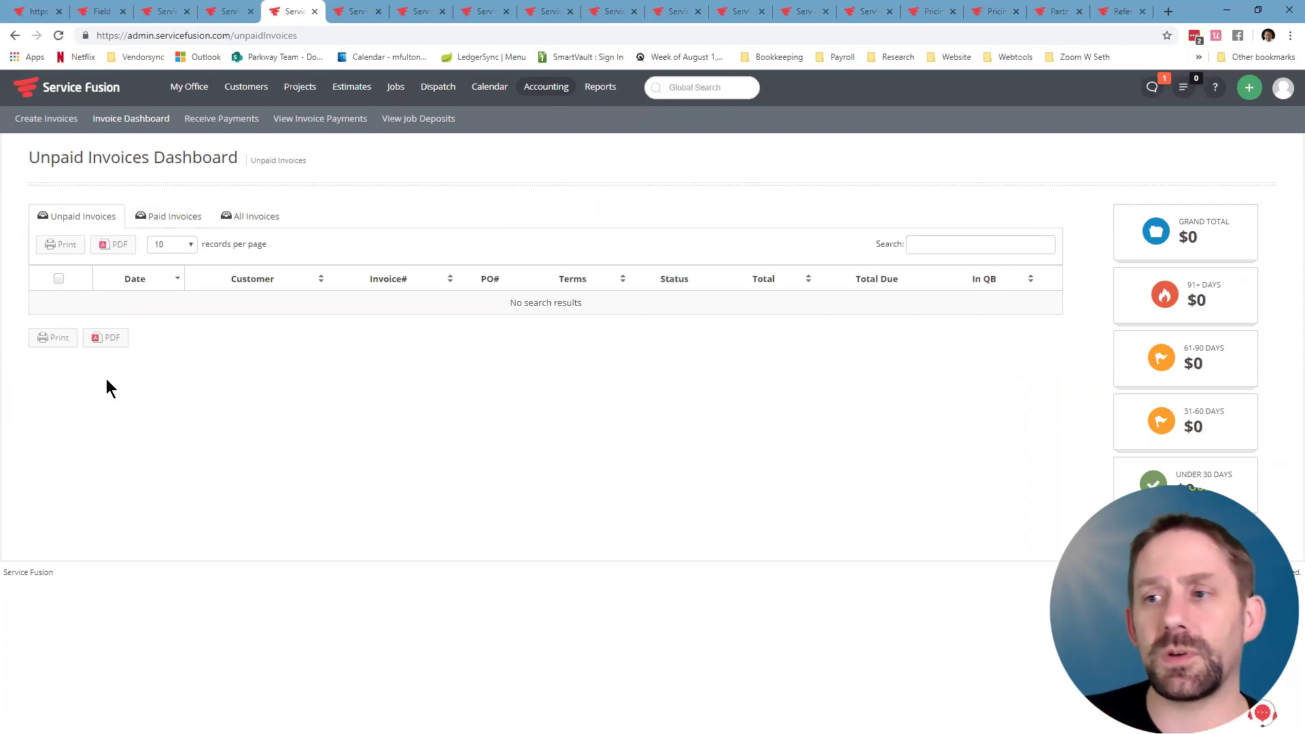
pyautogui.click(239, 219)
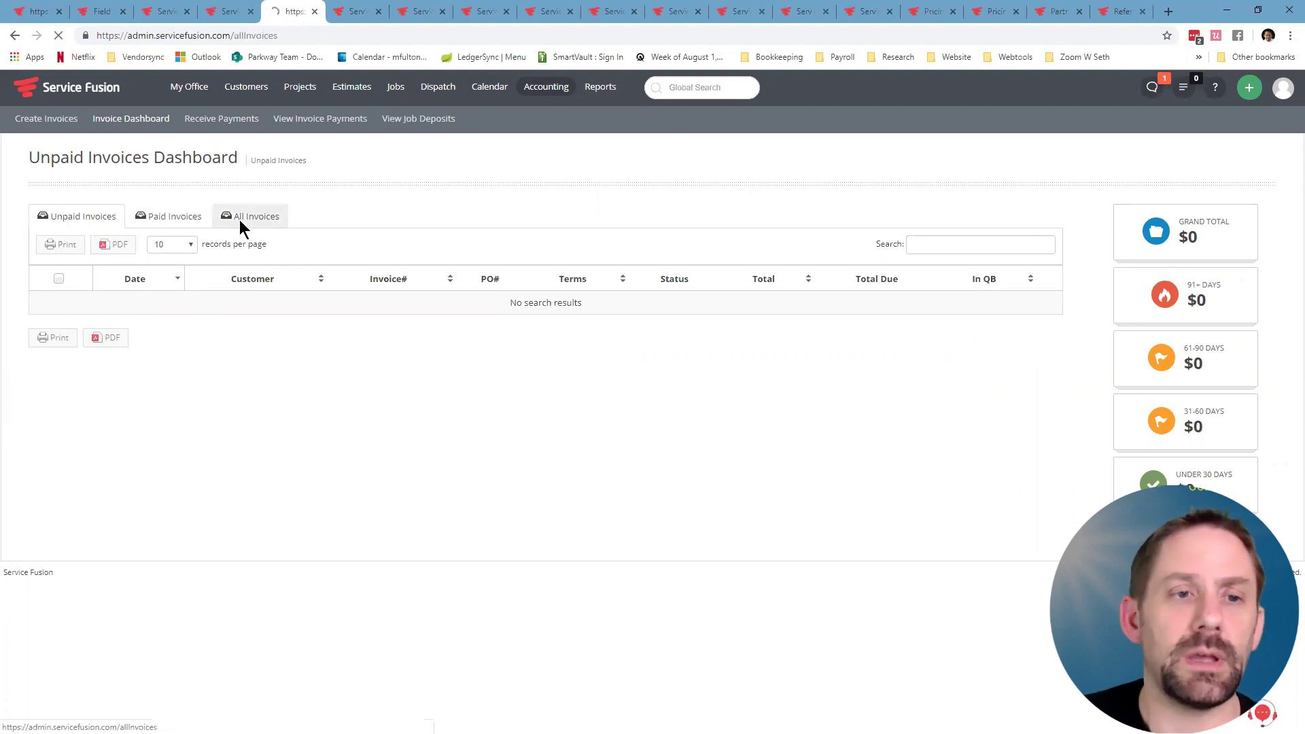
pyautogui.click(276, 304)
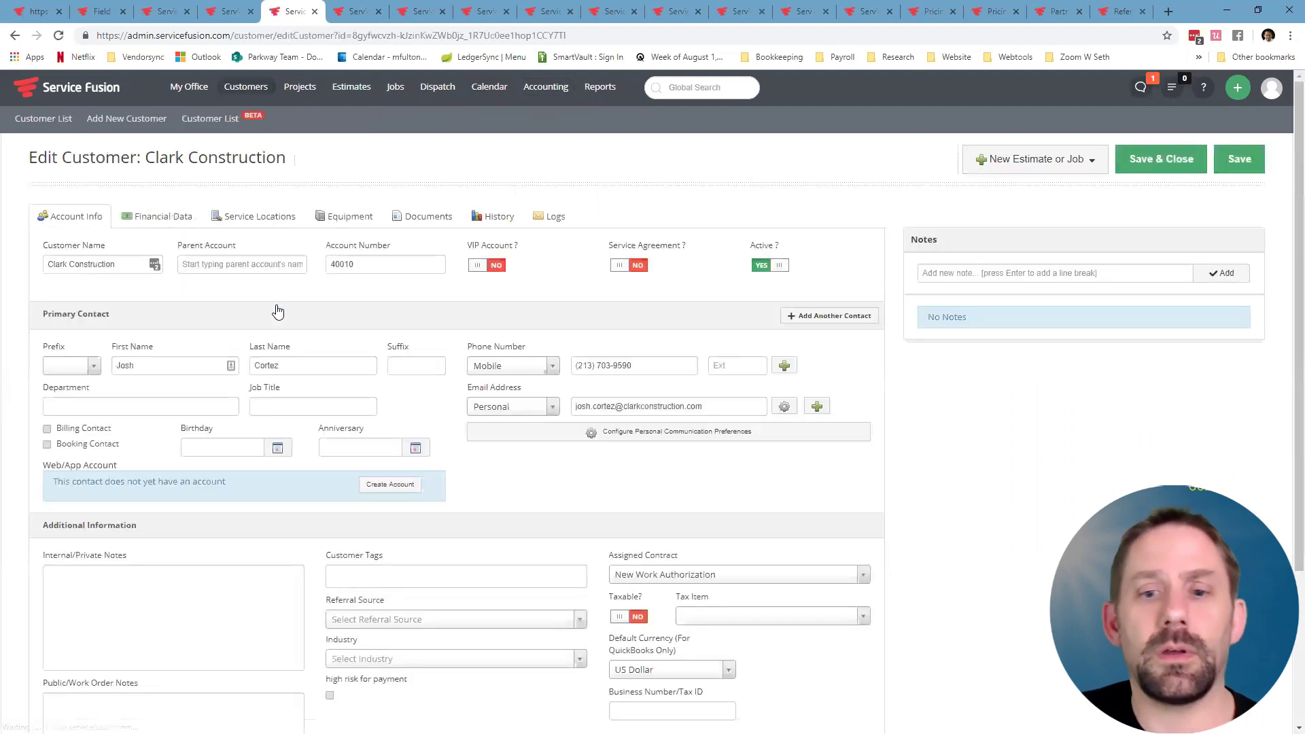
# Open the job deposits in accounting and view the transaction details of the Clark Construction check deposit for job 1006.
pyautogui.scroll(-2, 257, 285)
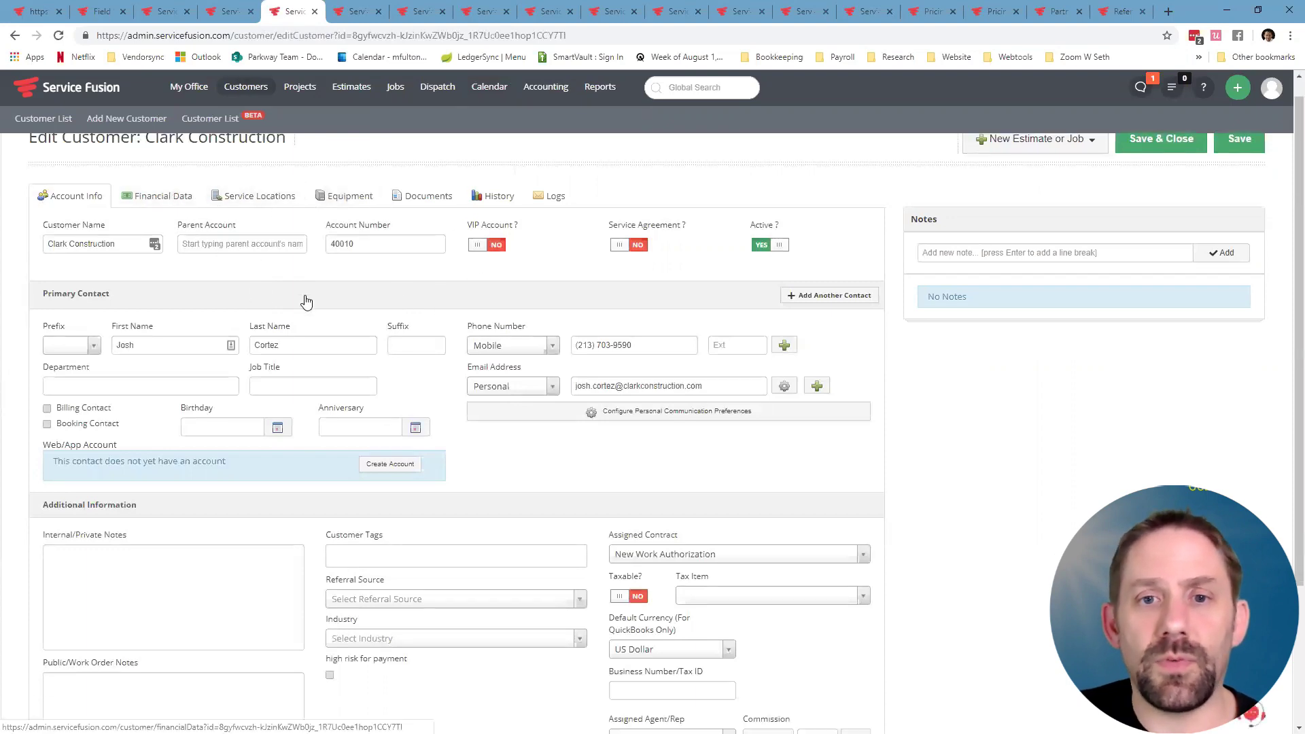
pyautogui.scroll(2, 745, 329)
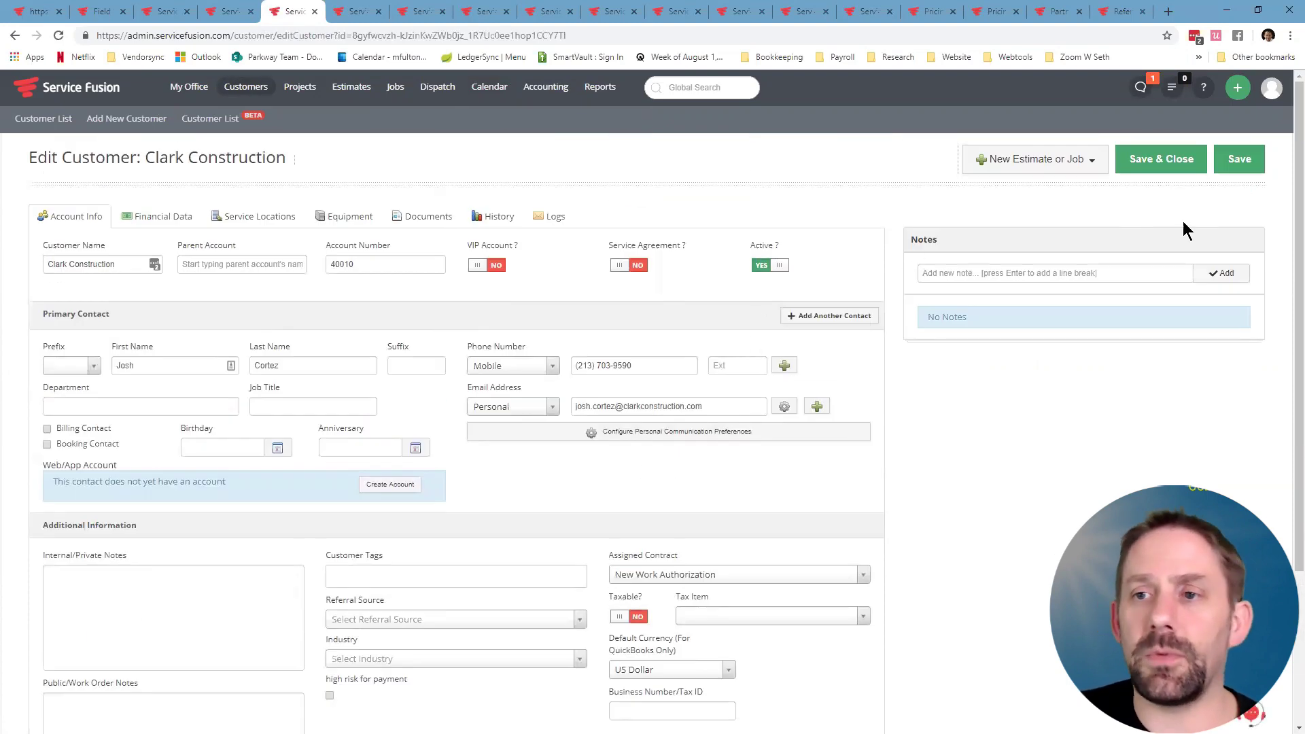
pyautogui.click(539, 94)
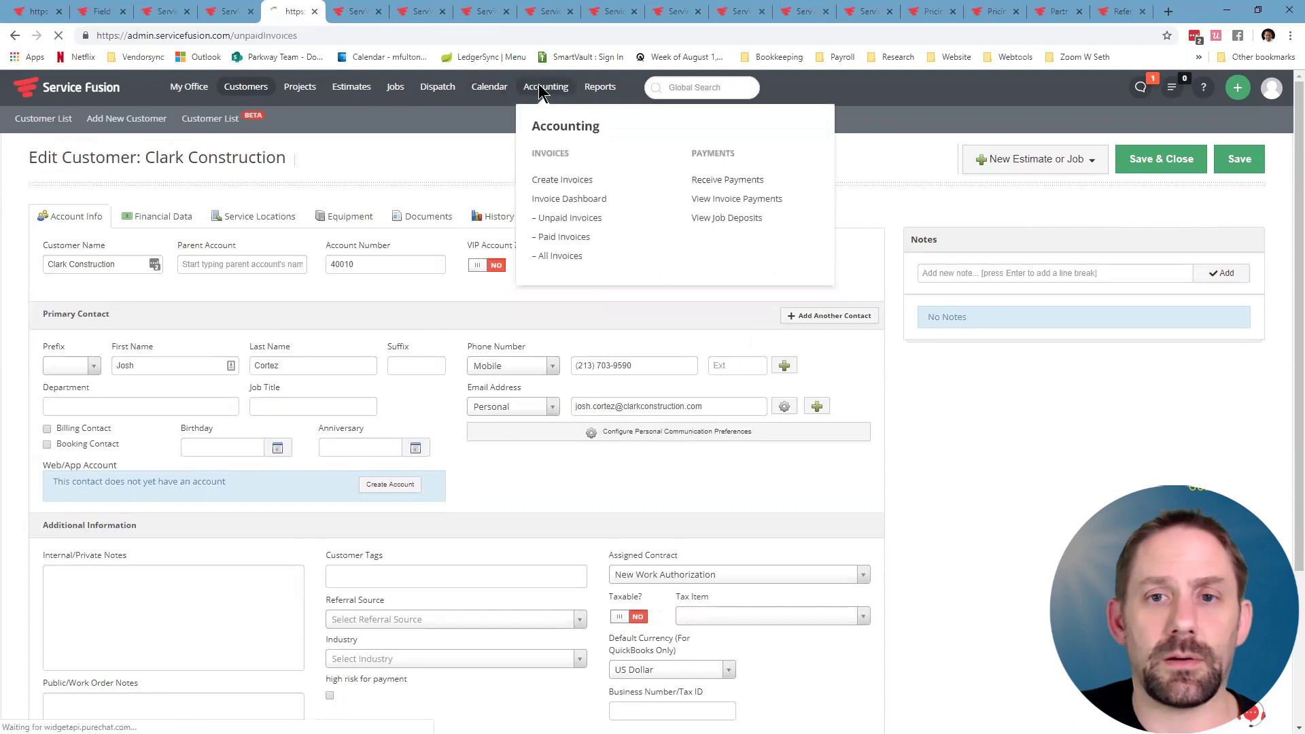
pyautogui.moveTo(542, 94)
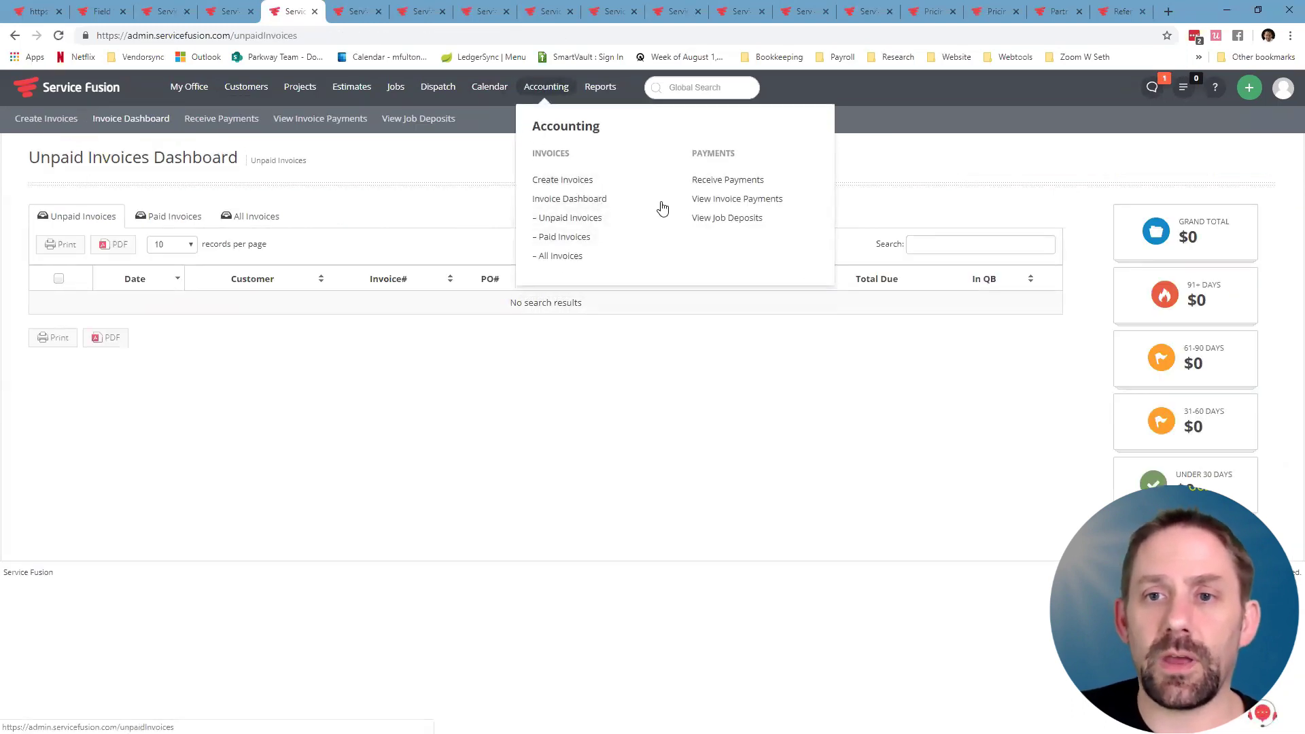
pyautogui.click(734, 219)
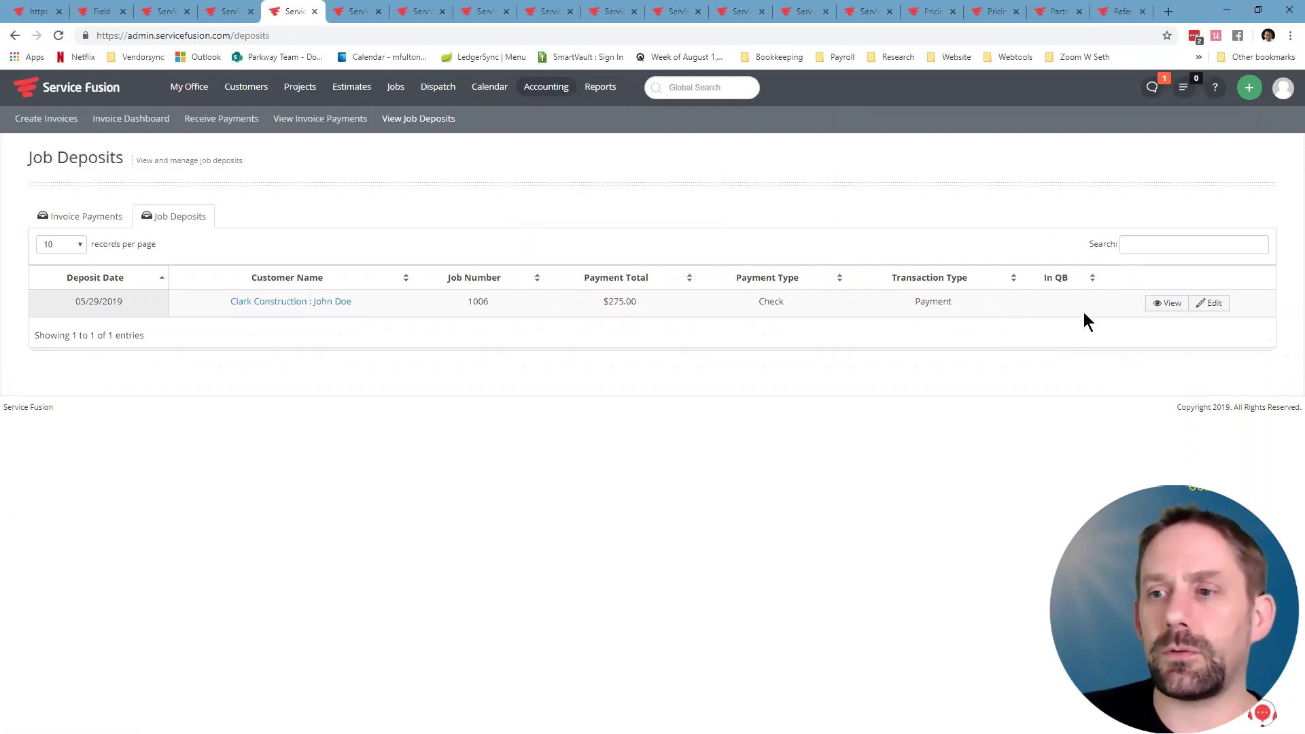
pyautogui.click(1167, 303)
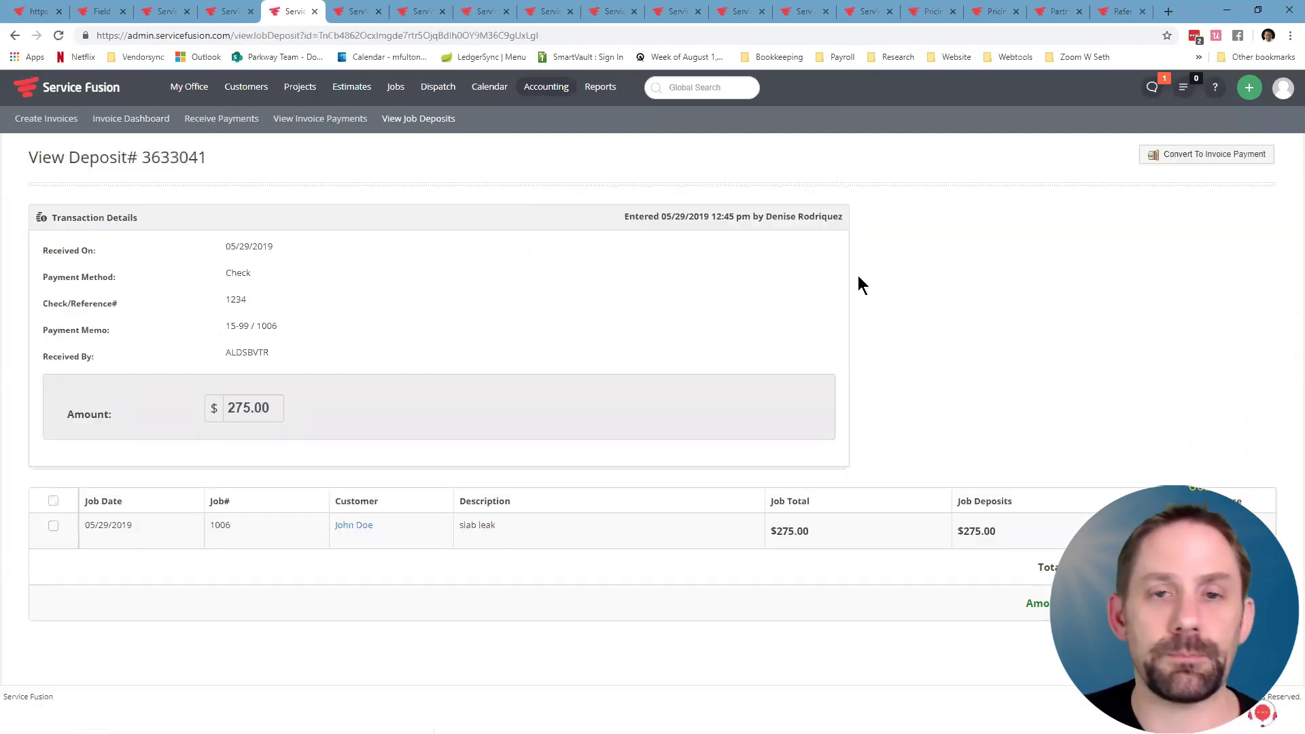
# Open the reports dashboard and review the available report categories, from sales revenue and payroll to service agreements and activity reports.
pyautogui.click(598, 92)
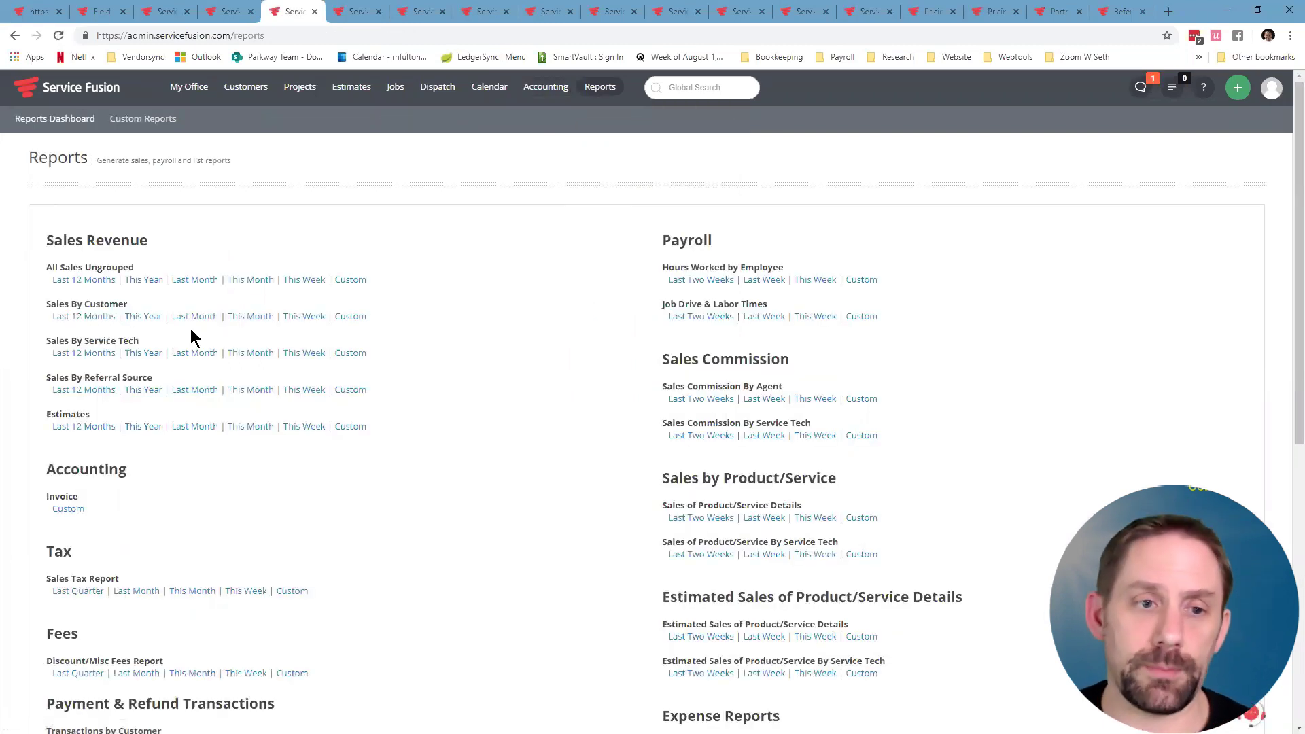
pyautogui.scroll(-2, 585, 410)
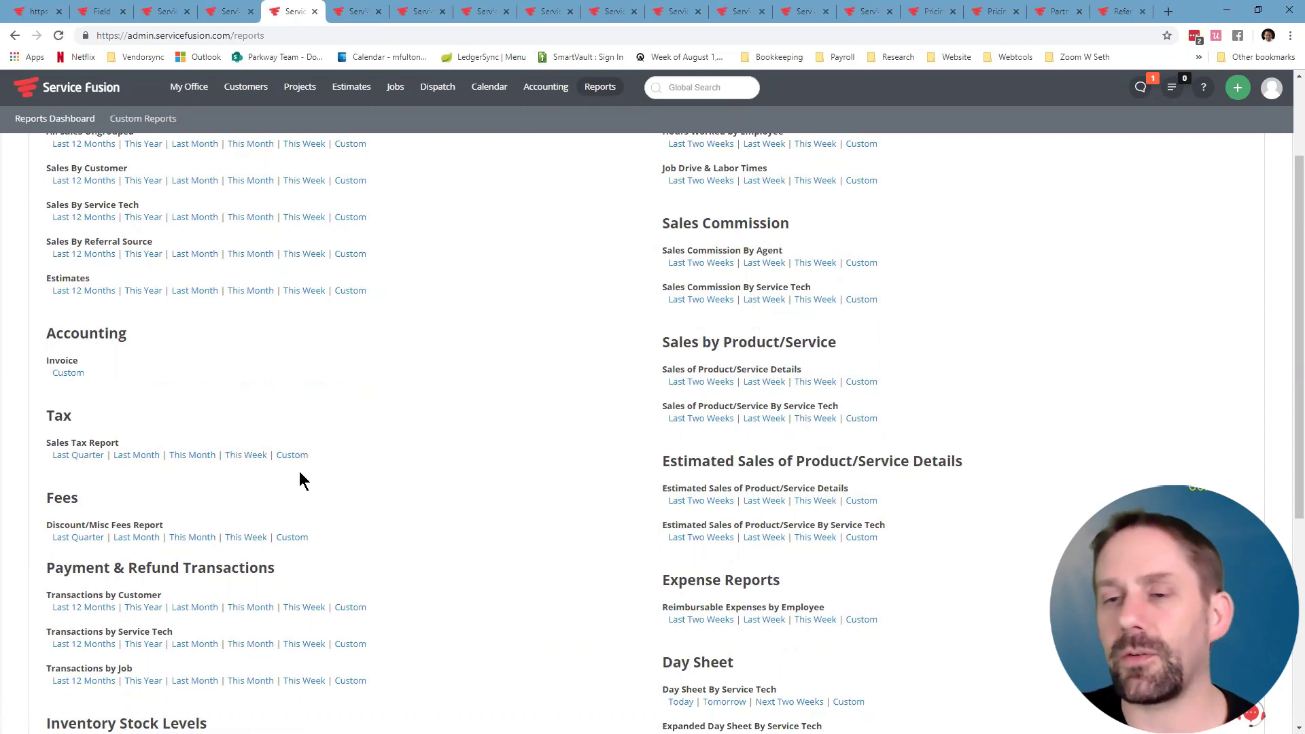
pyautogui.scroll(-2, 431, 497)
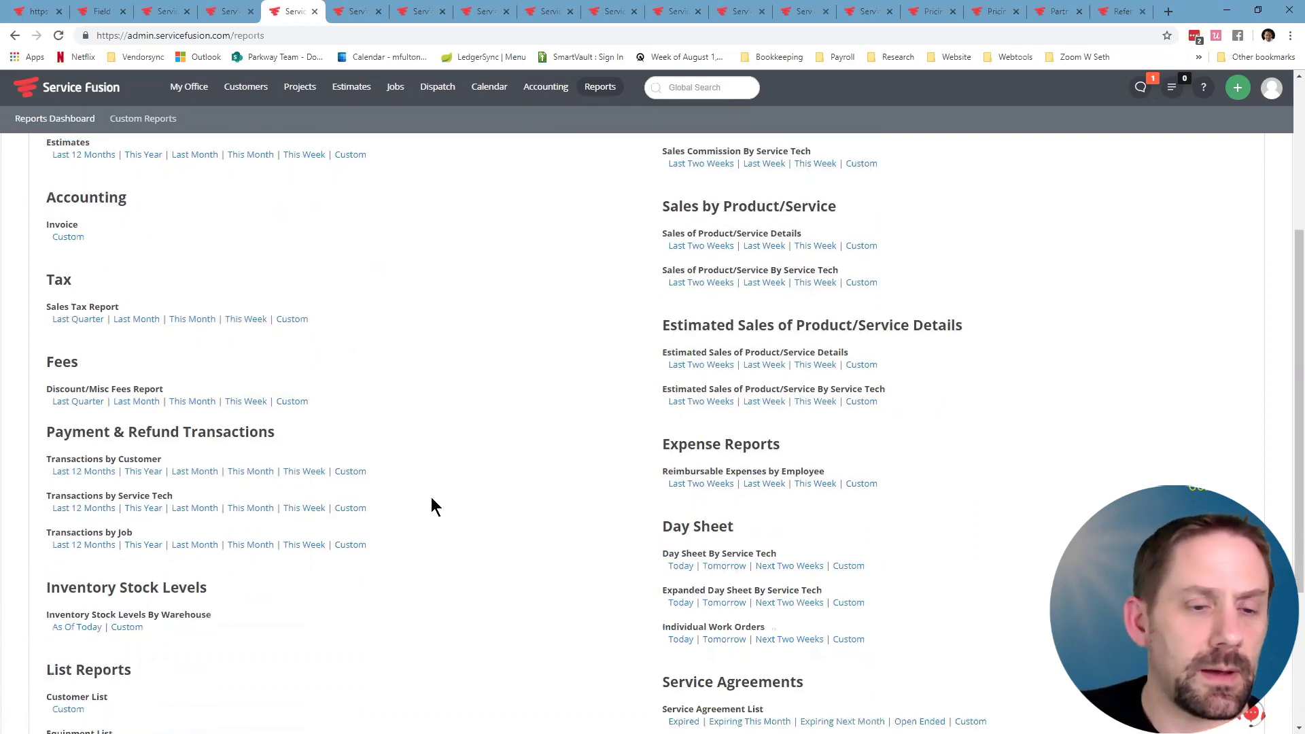
pyautogui.scroll(-3, 432, 502)
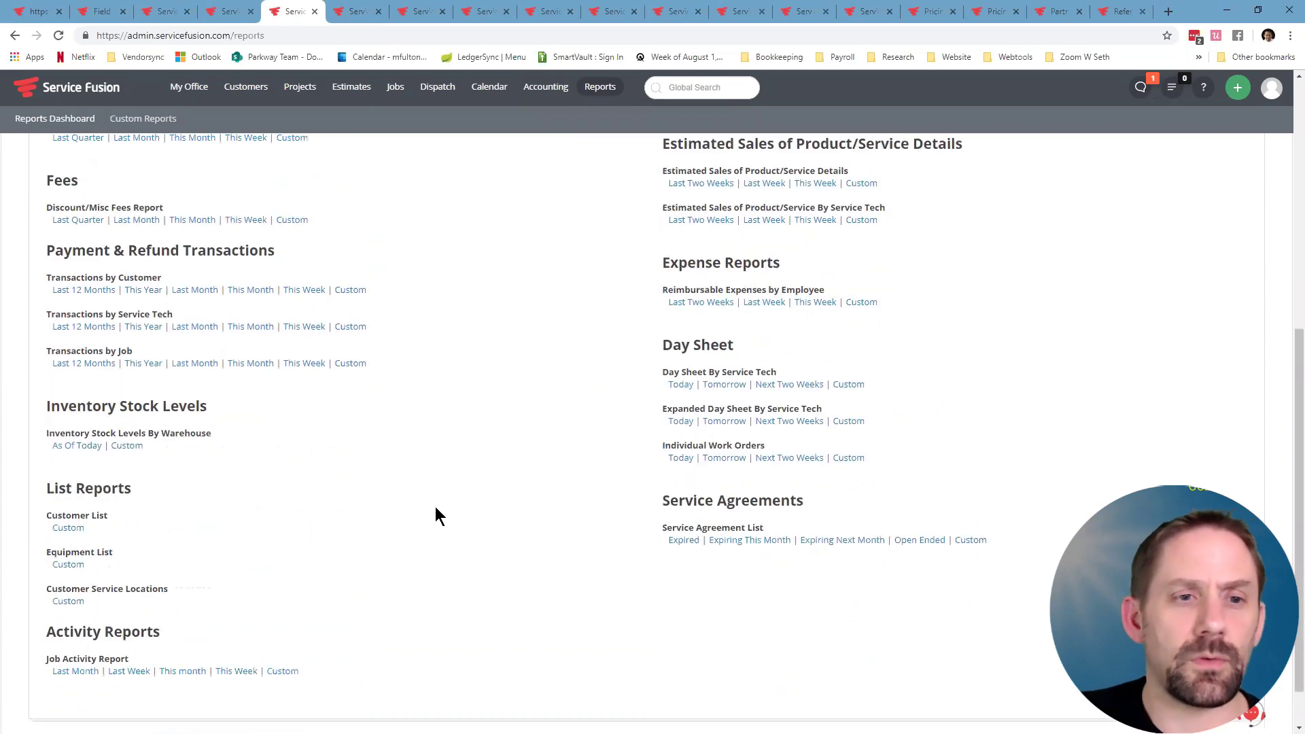
pyautogui.scroll(-1, 435, 508)
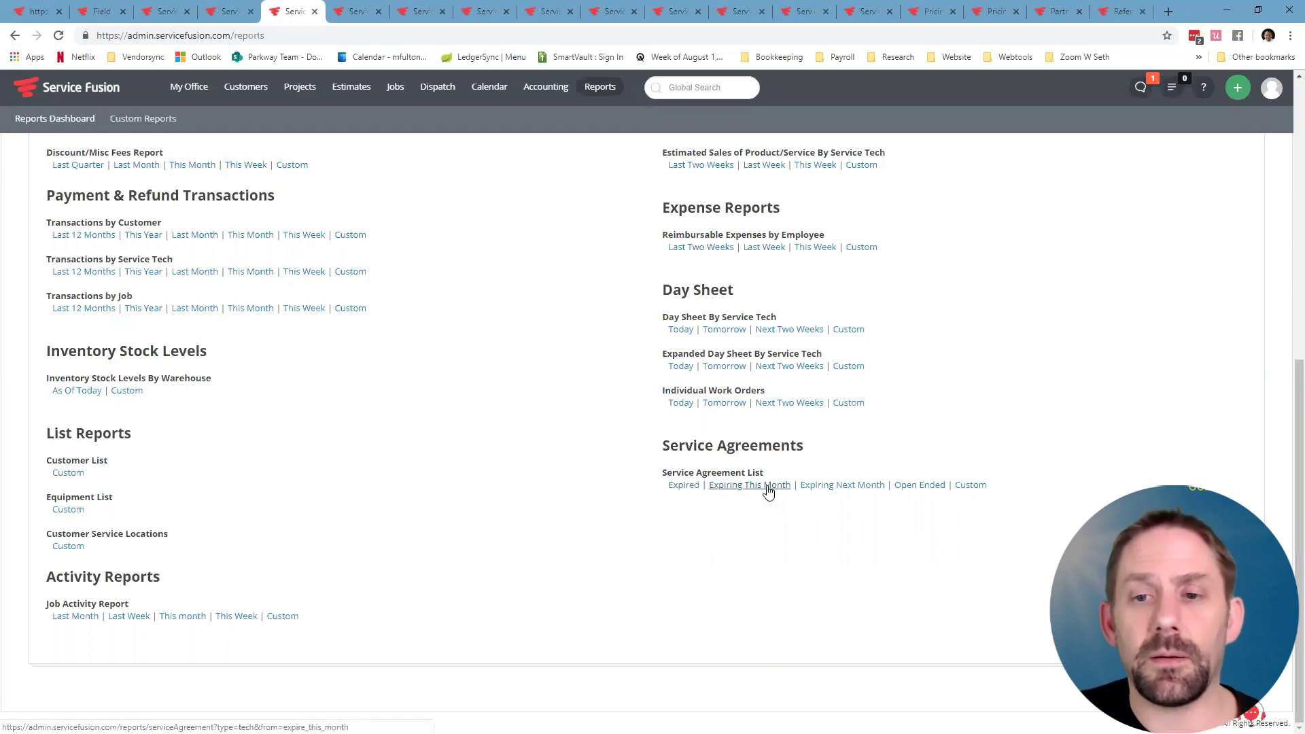
pyautogui.scroll(2, 768, 491)
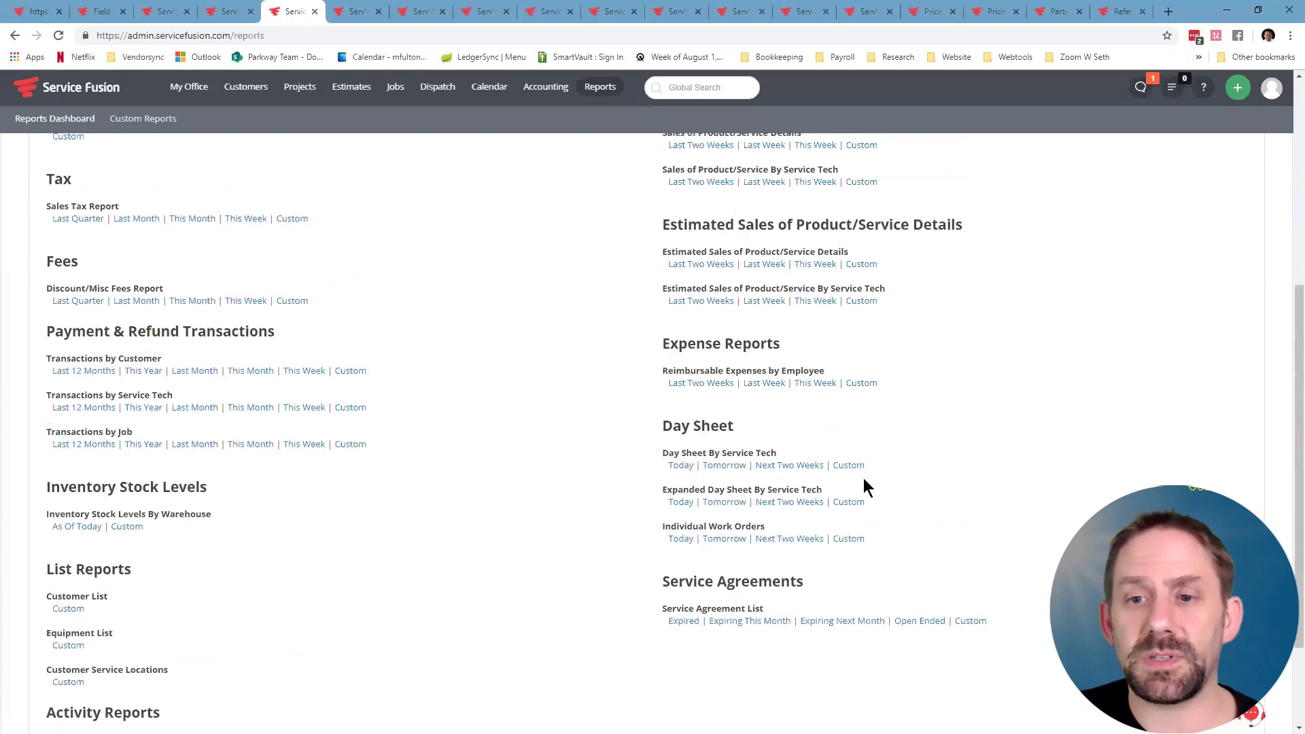
pyautogui.scroll(1, 863, 479)
pyautogui.scroll(2, 864, 478)
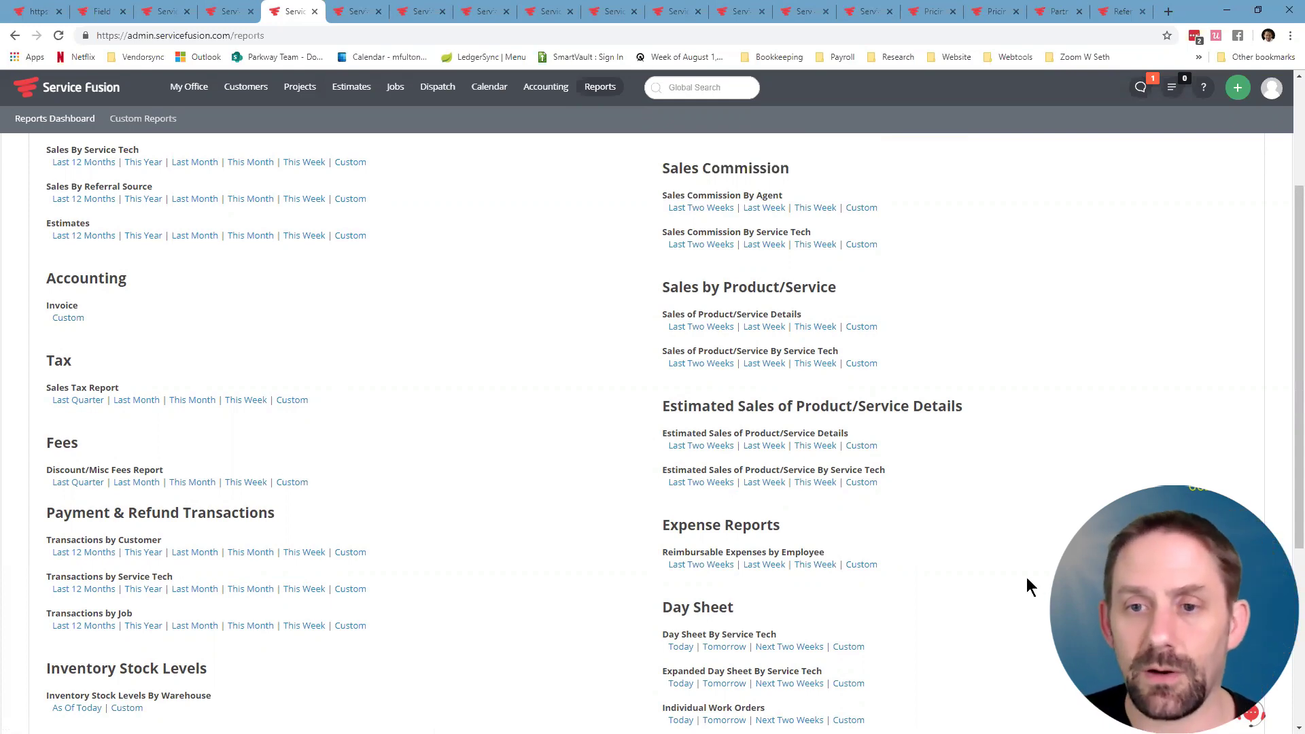
pyautogui.scroll(2, 1020, 567)
pyautogui.scroll(1, 931, 413)
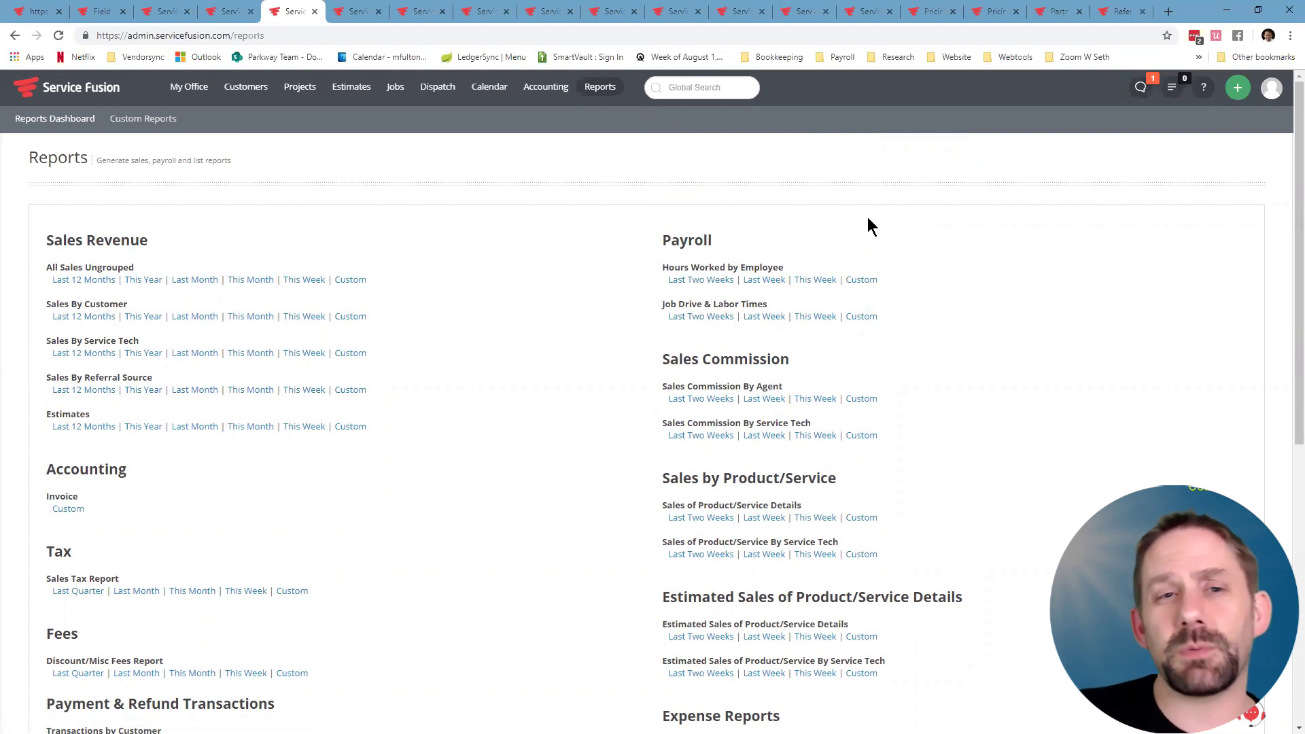
# Review the quick-create options for new records, clock in from the user account and check its break and clock-out options.
pyautogui.click(1237, 90)
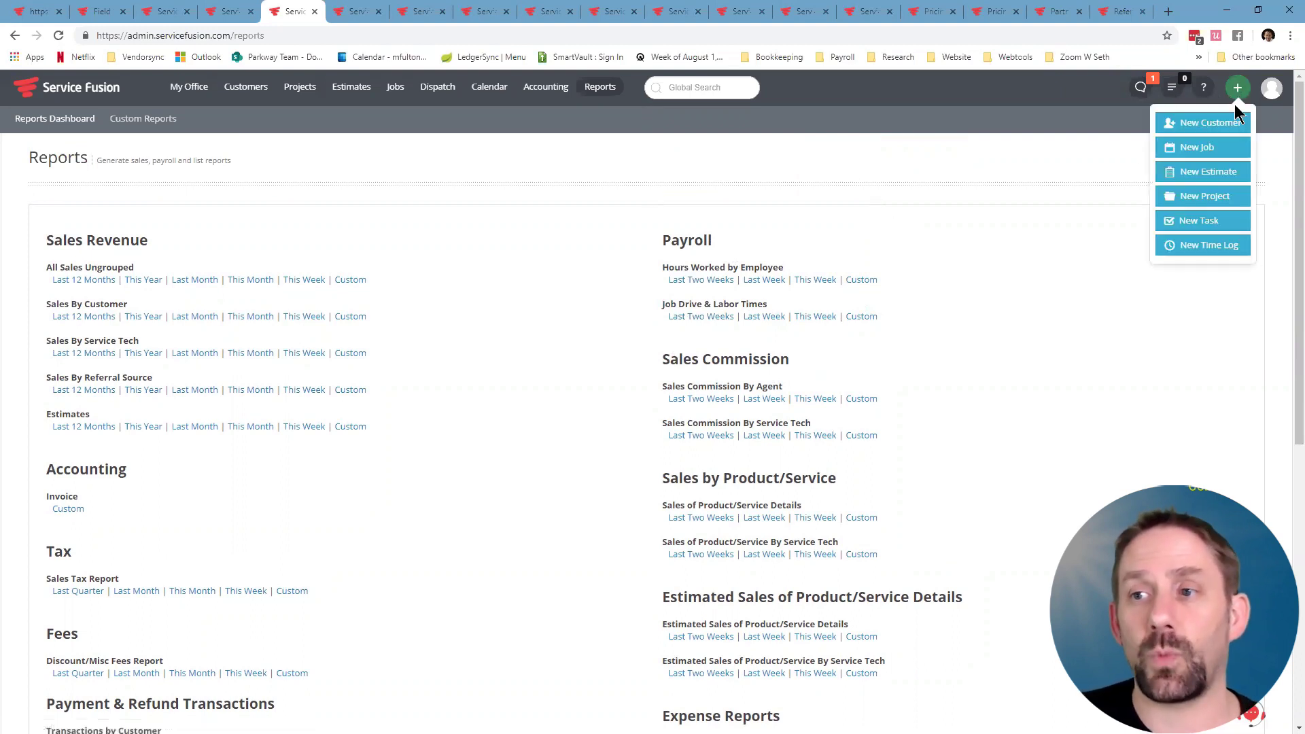
pyautogui.click(1274, 90)
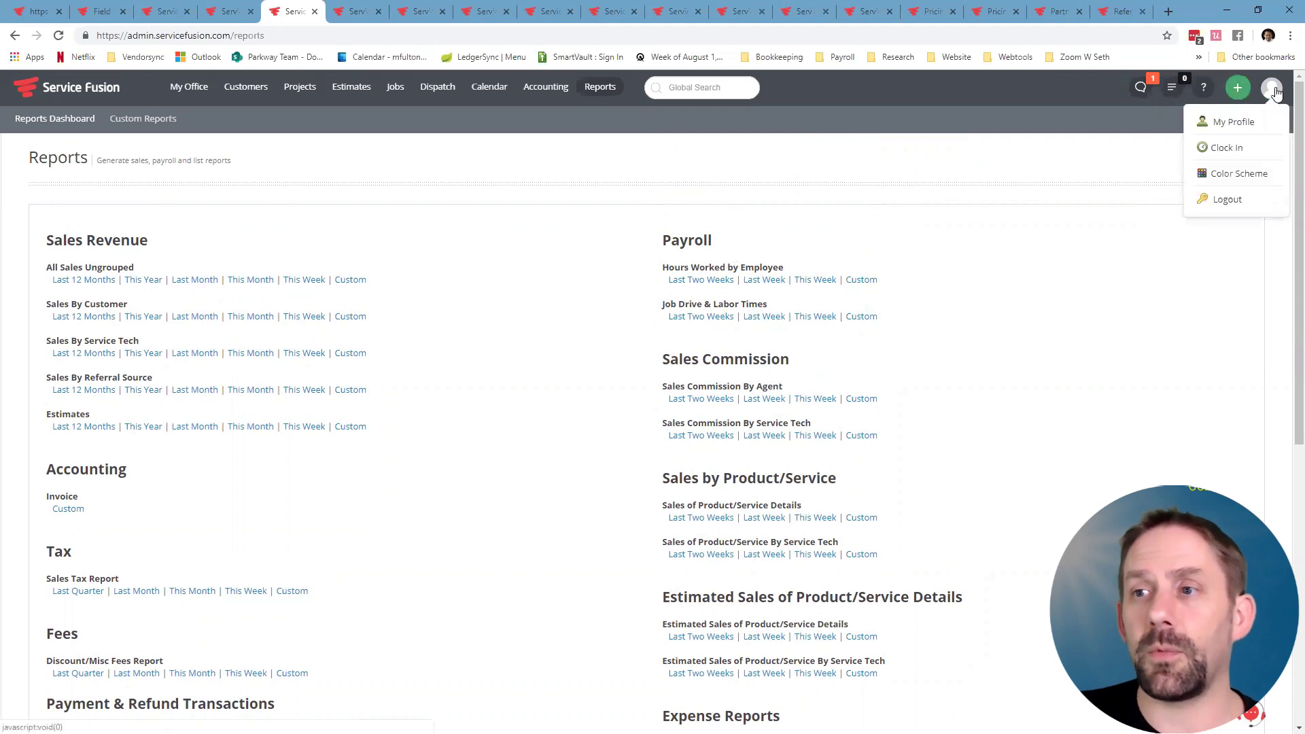
pyautogui.click(1234, 148)
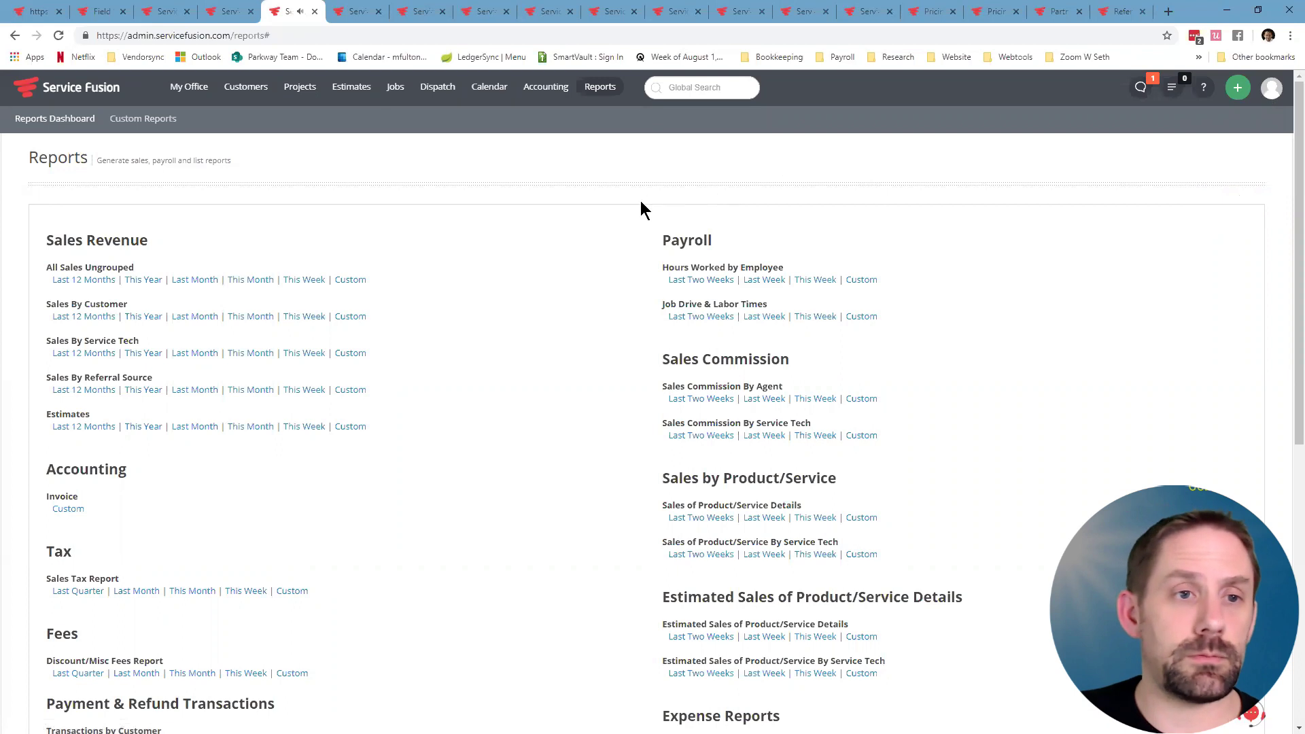
pyautogui.click(1273, 90)
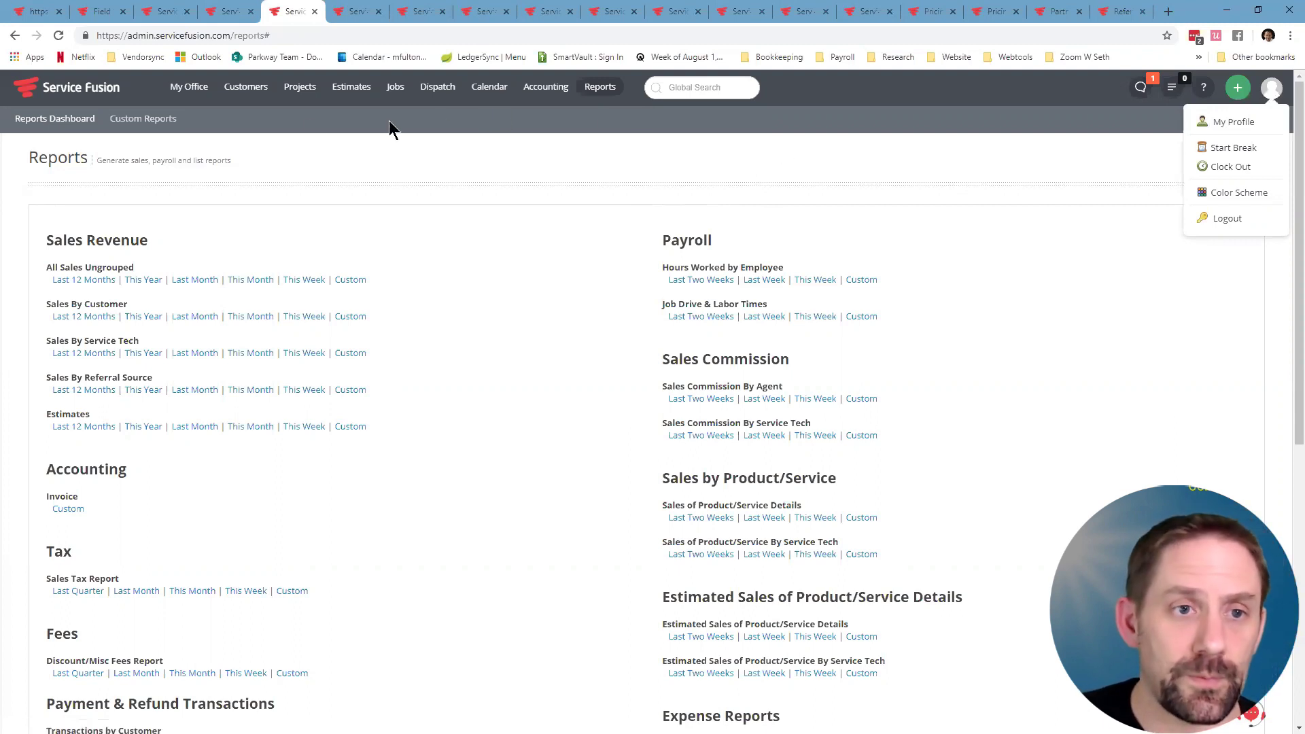
# View the custom reports page and clock out from the user account.
pyautogui.click(149, 124)
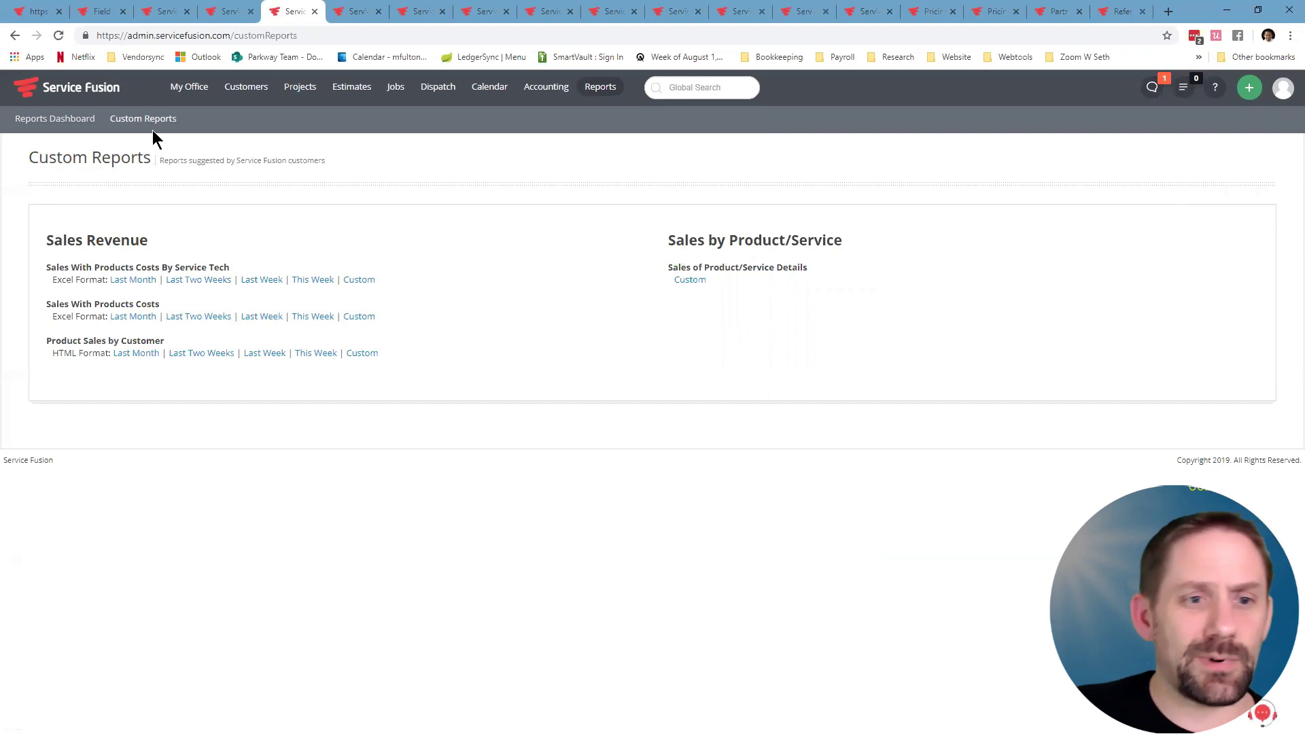
pyautogui.click(1283, 87)
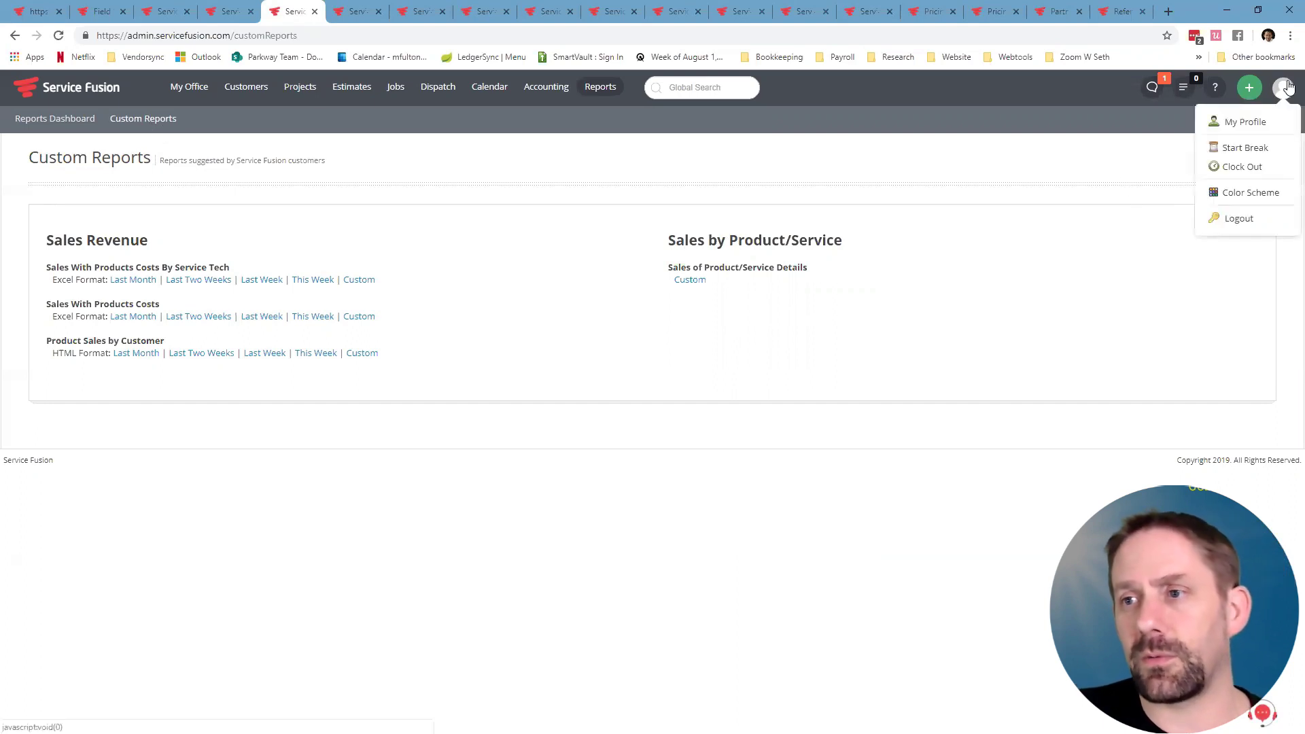
pyautogui.click(1248, 167)
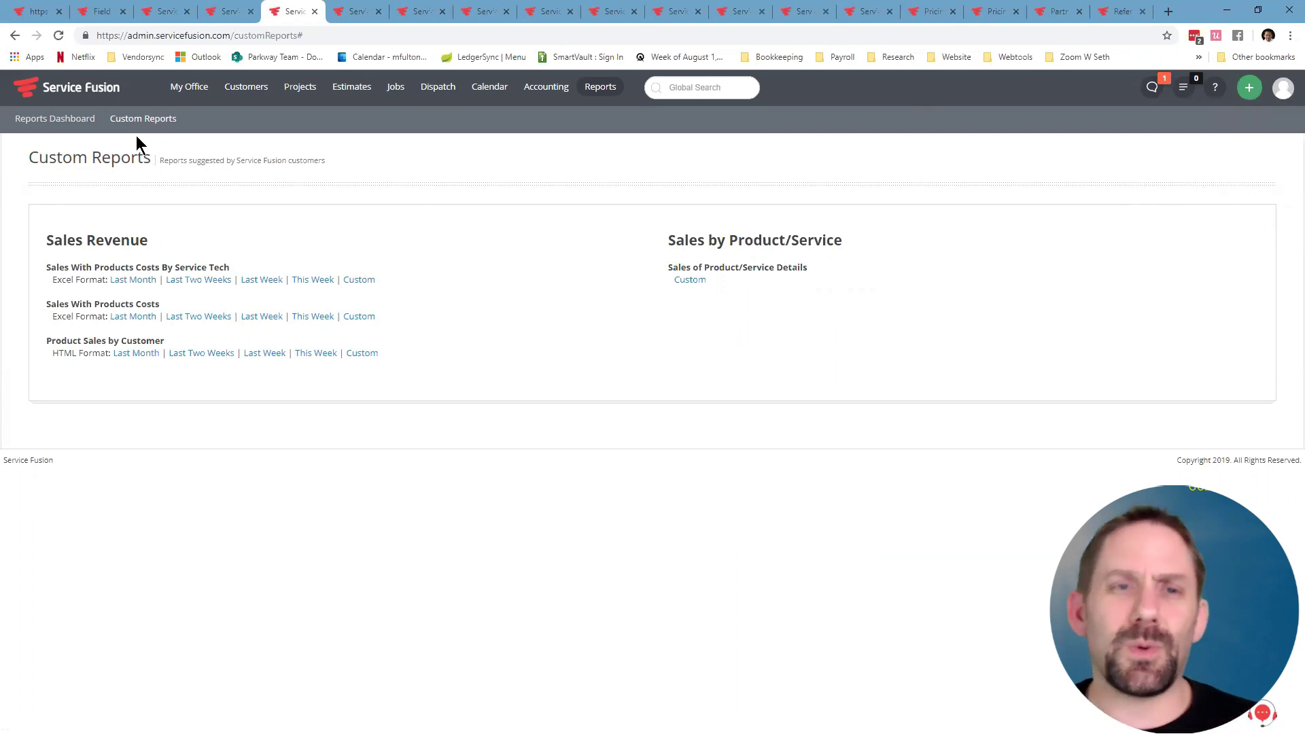
# Revisit the office dashboard, customer list and projects in progress, opening the Parkway Business Solutions customer record from the Bathroom Repair project.
pyautogui.click(189, 90)
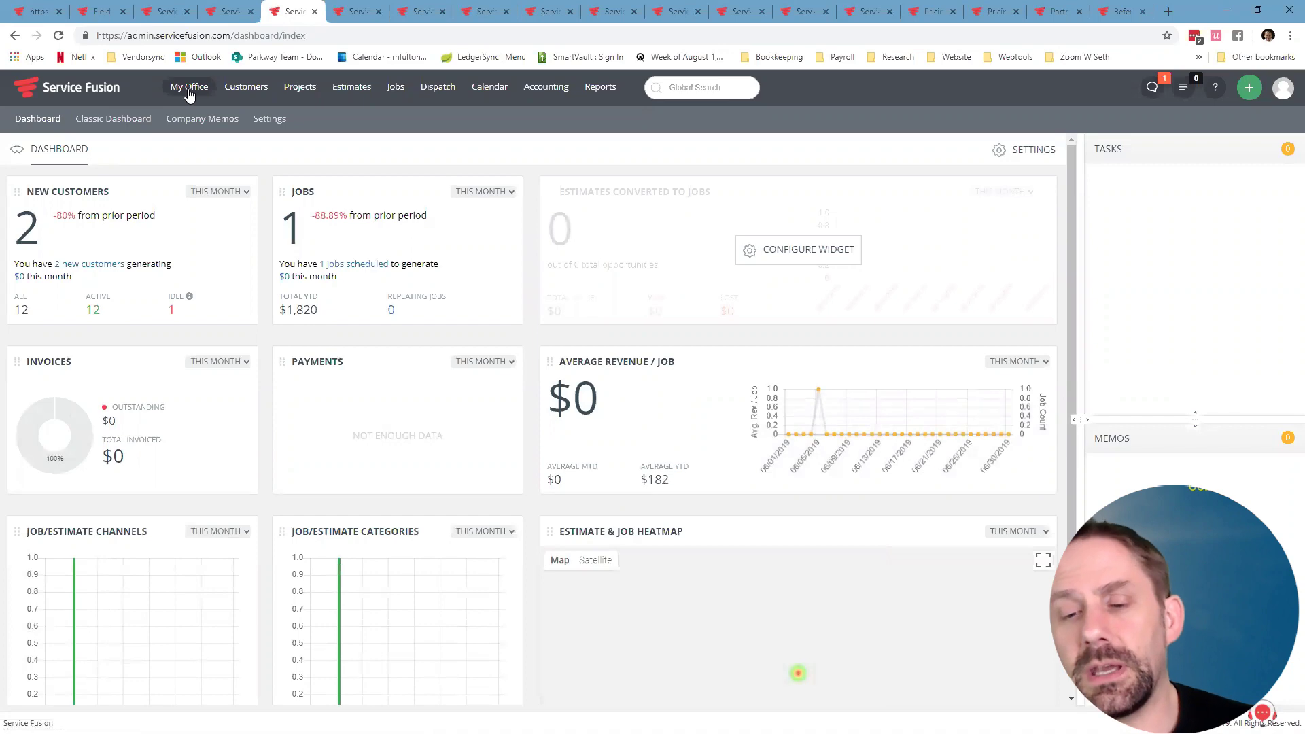
pyautogui.click(238, 96)
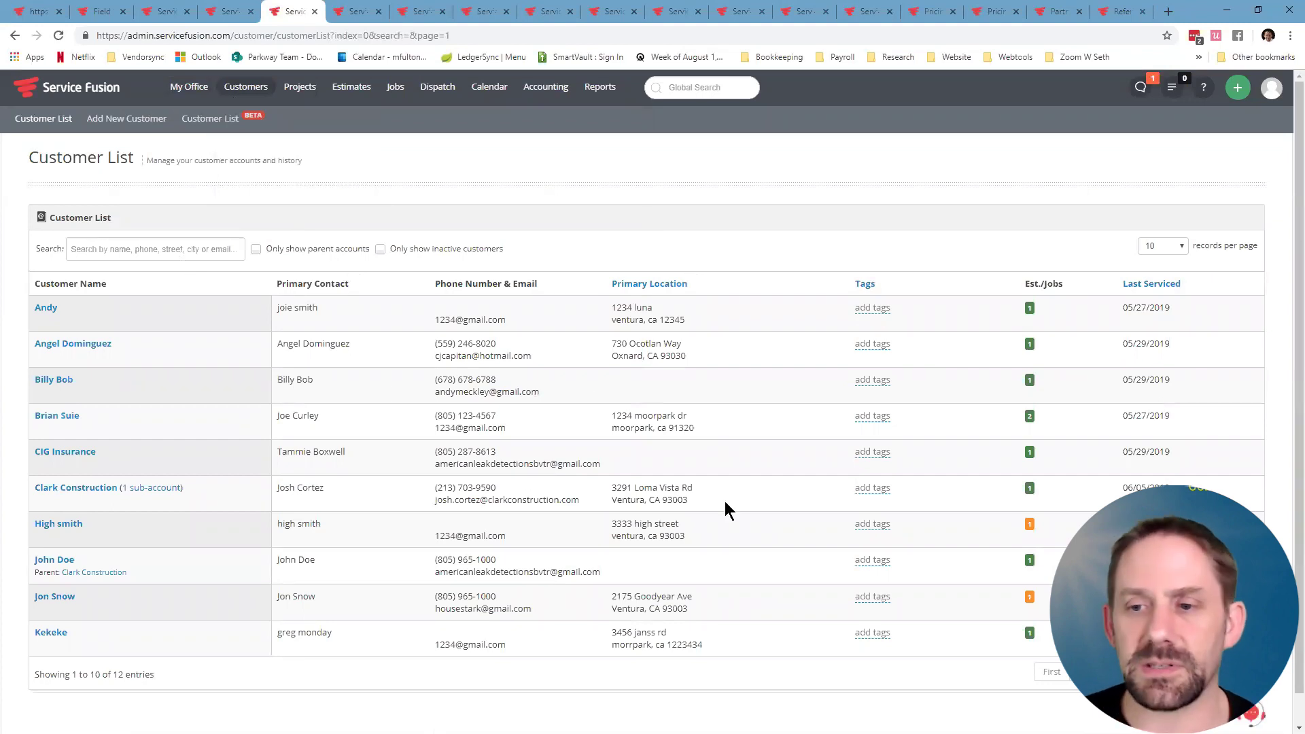
pyautogui.click(300, 95)
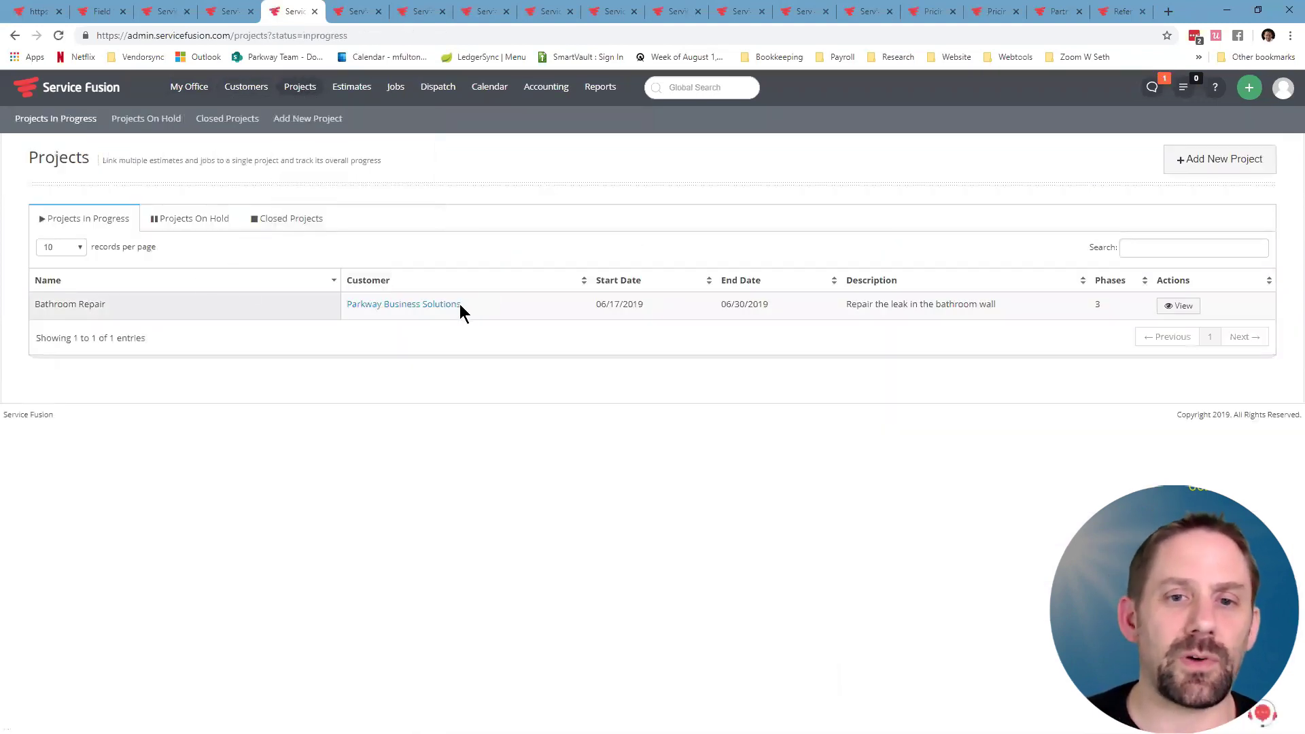
pyautogui.click(454, 306)
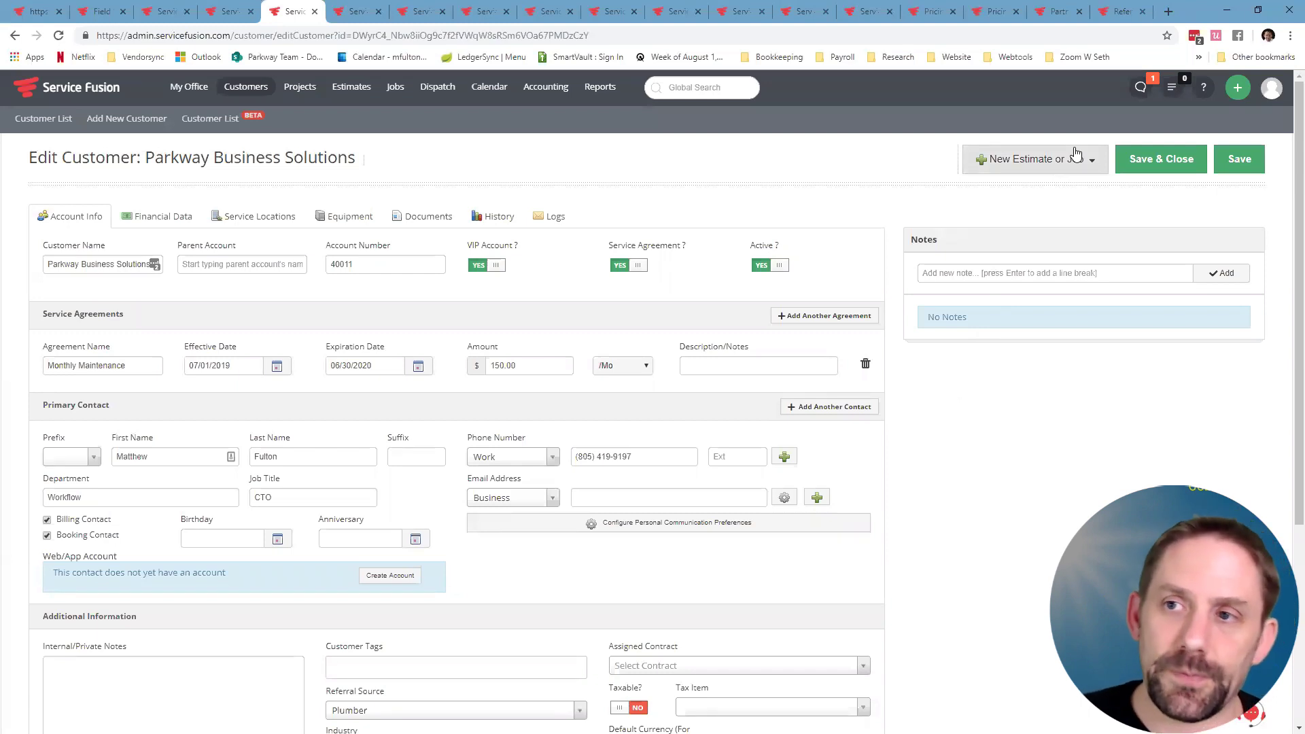
# Switch to the Service Fusion pricing page and compare the features and add-on costs of the Starter, Starter+ and Pro plans.
pyautogui.click(994, 12)
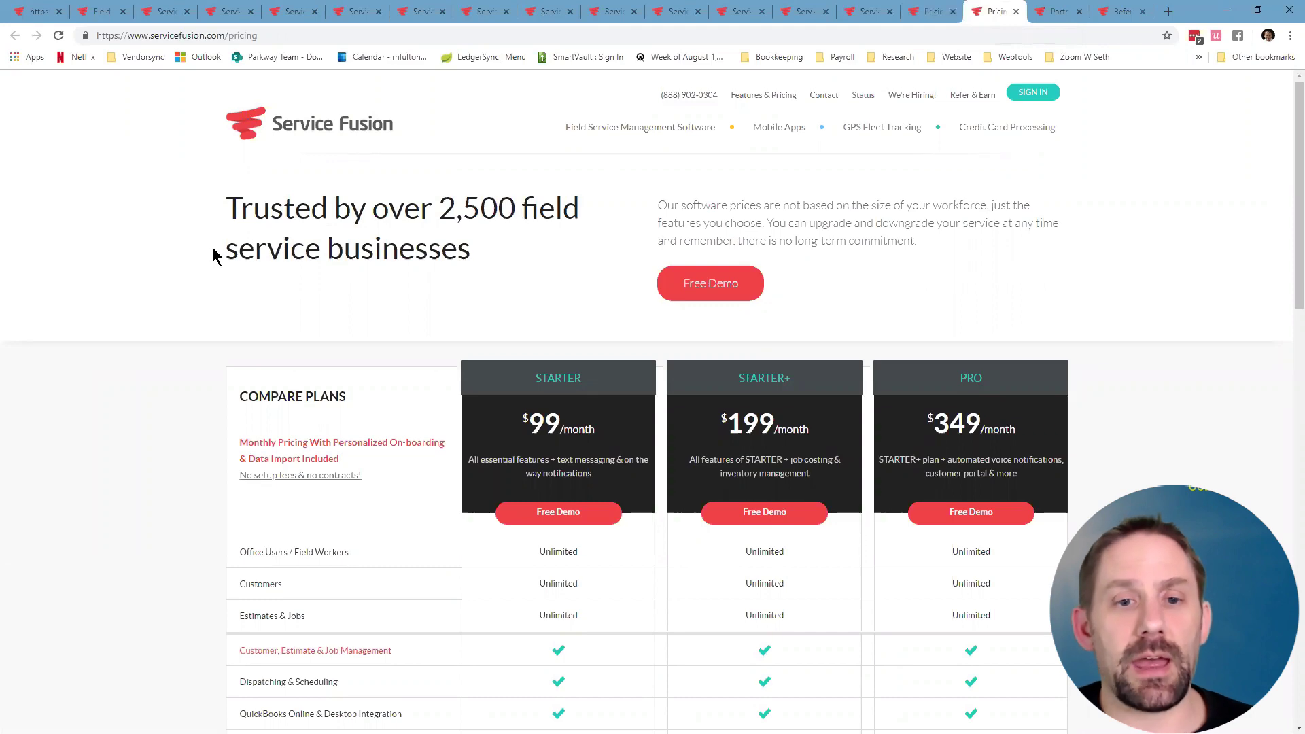
pyautogui.scroll(-3, 212, 247)
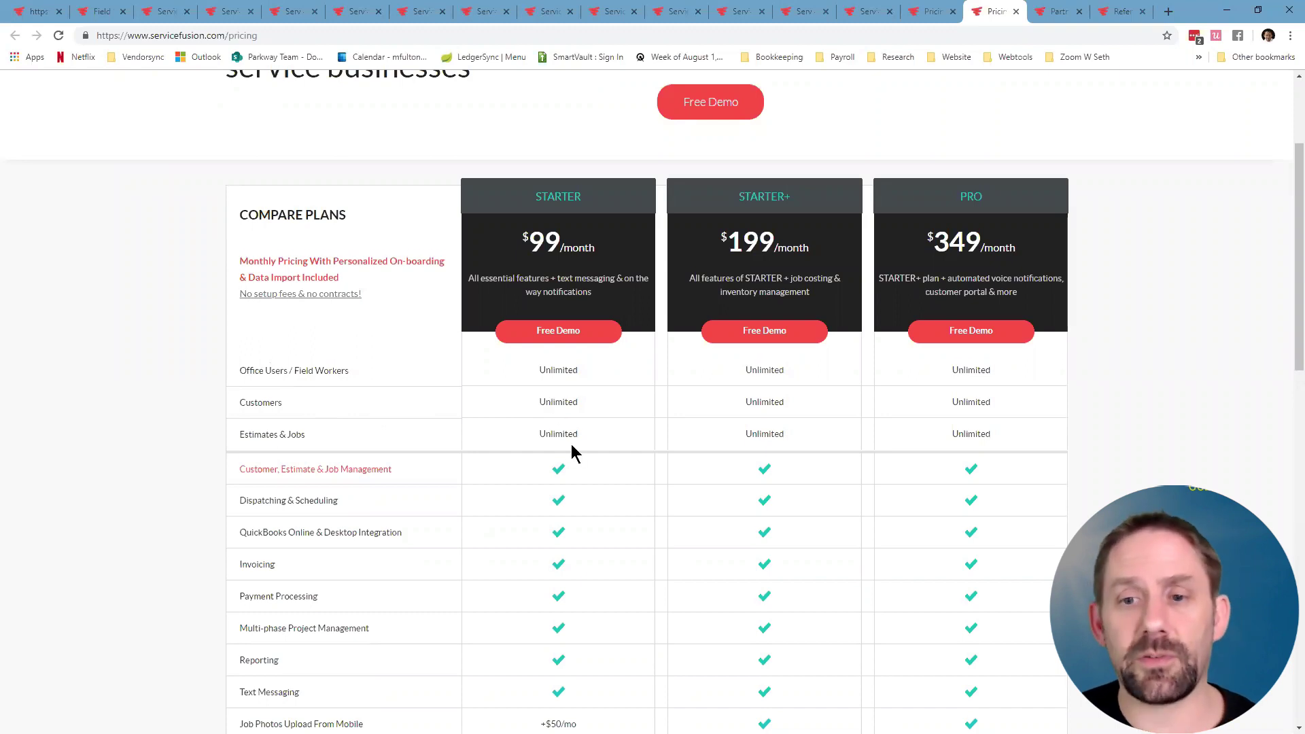
pyautogui.scroll(-2, 573, 452)
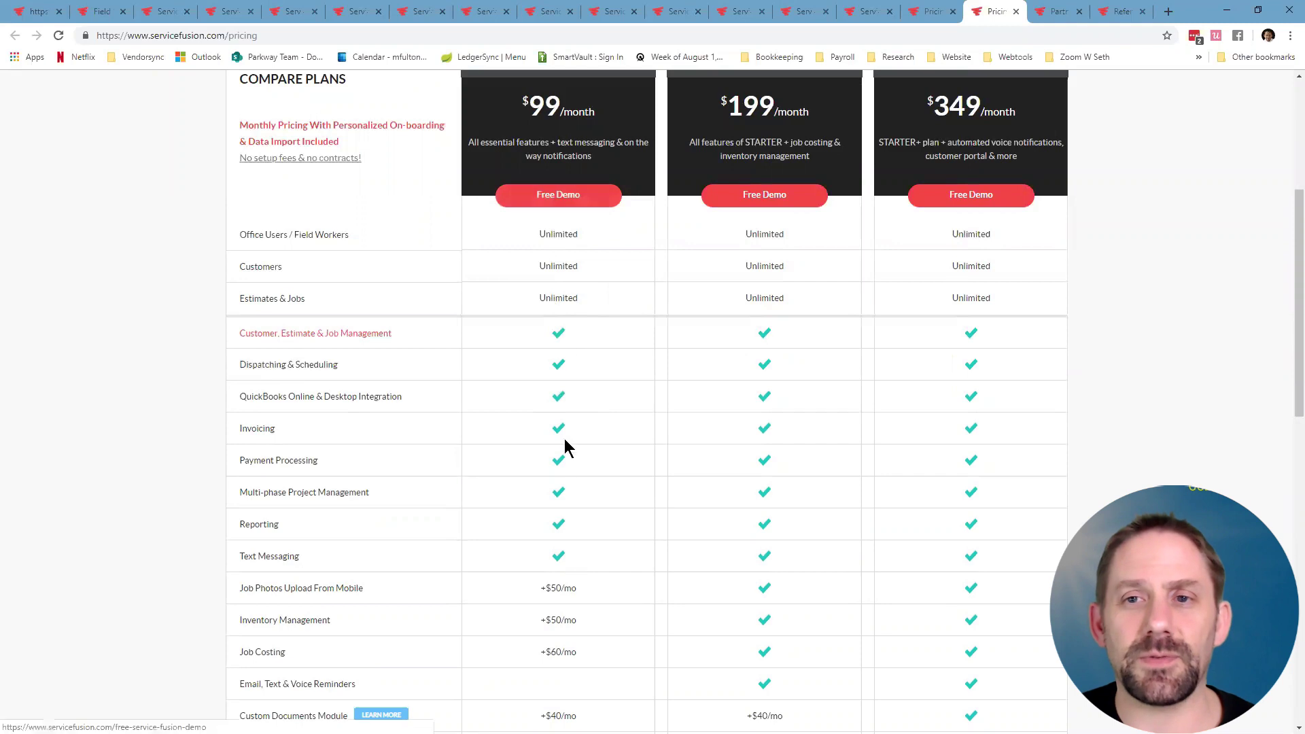
pyautogui.scroll(-3, 755, 584)
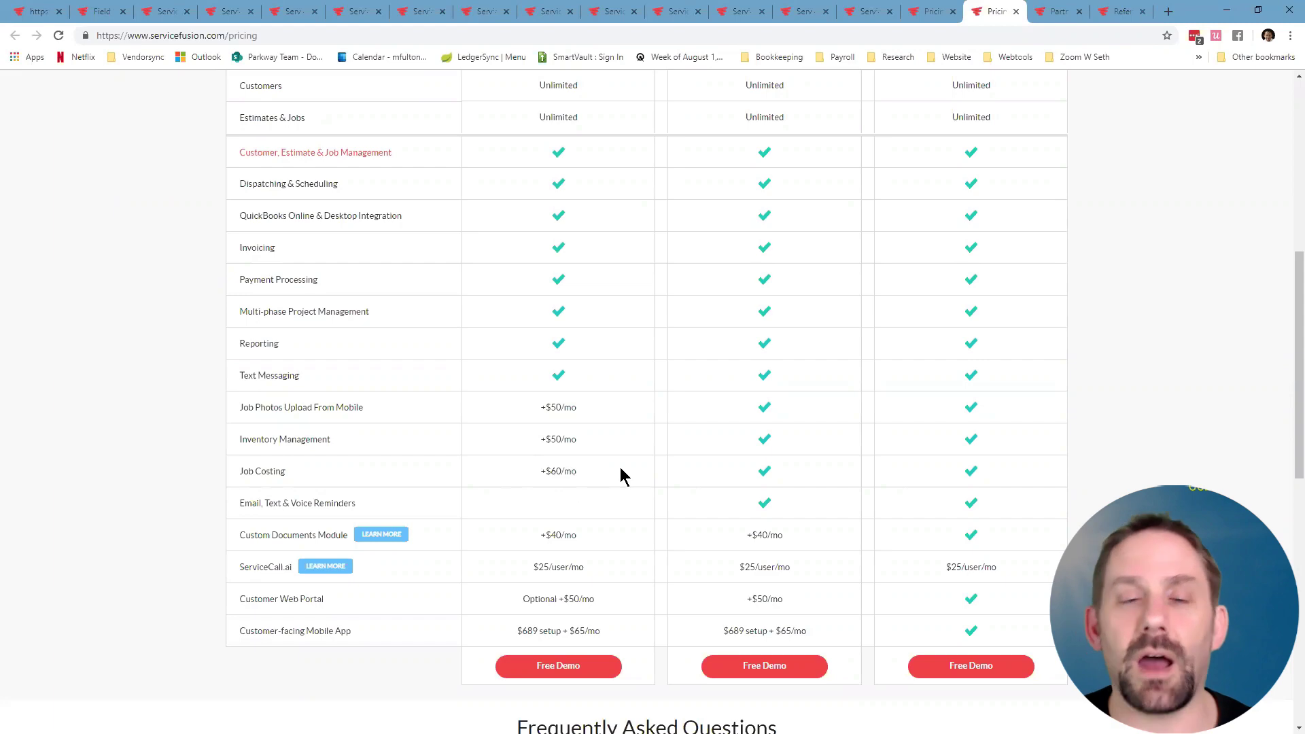
pyautogui.scroll(3, 624, 473)
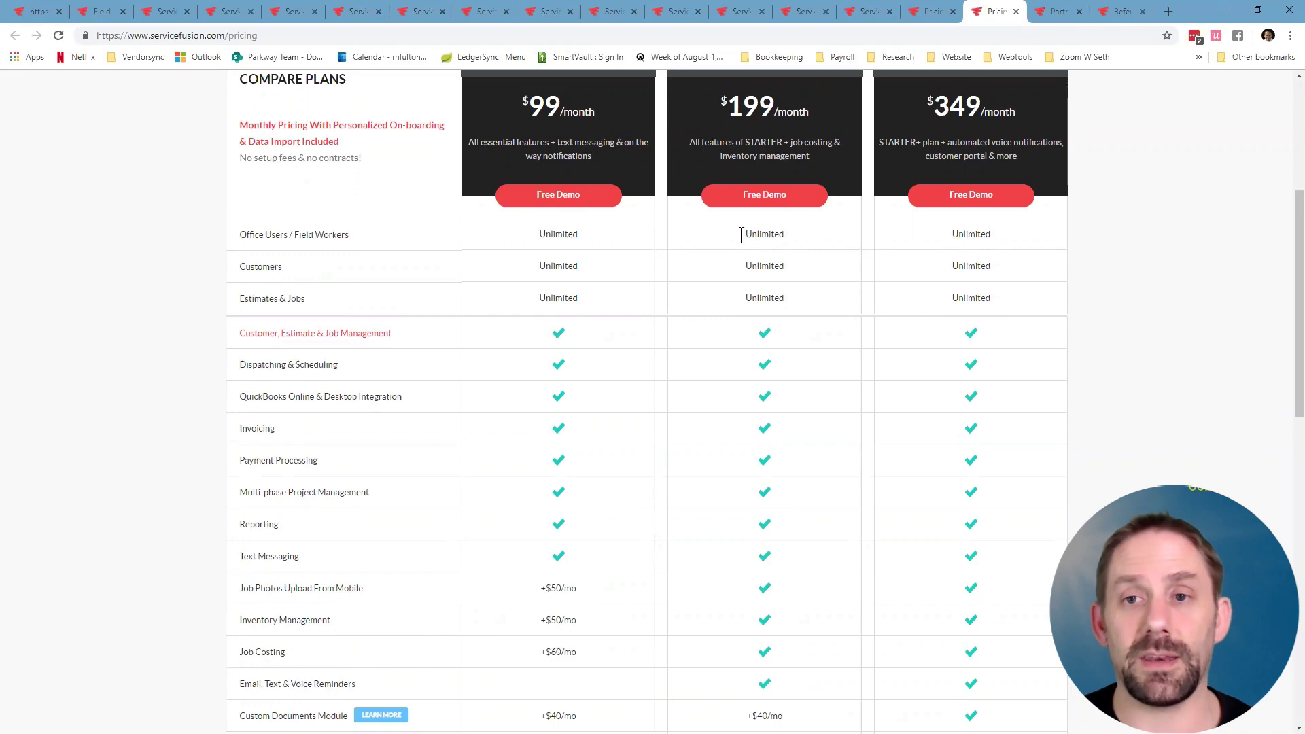
pyautogui.scroll(-1, 781, 174)
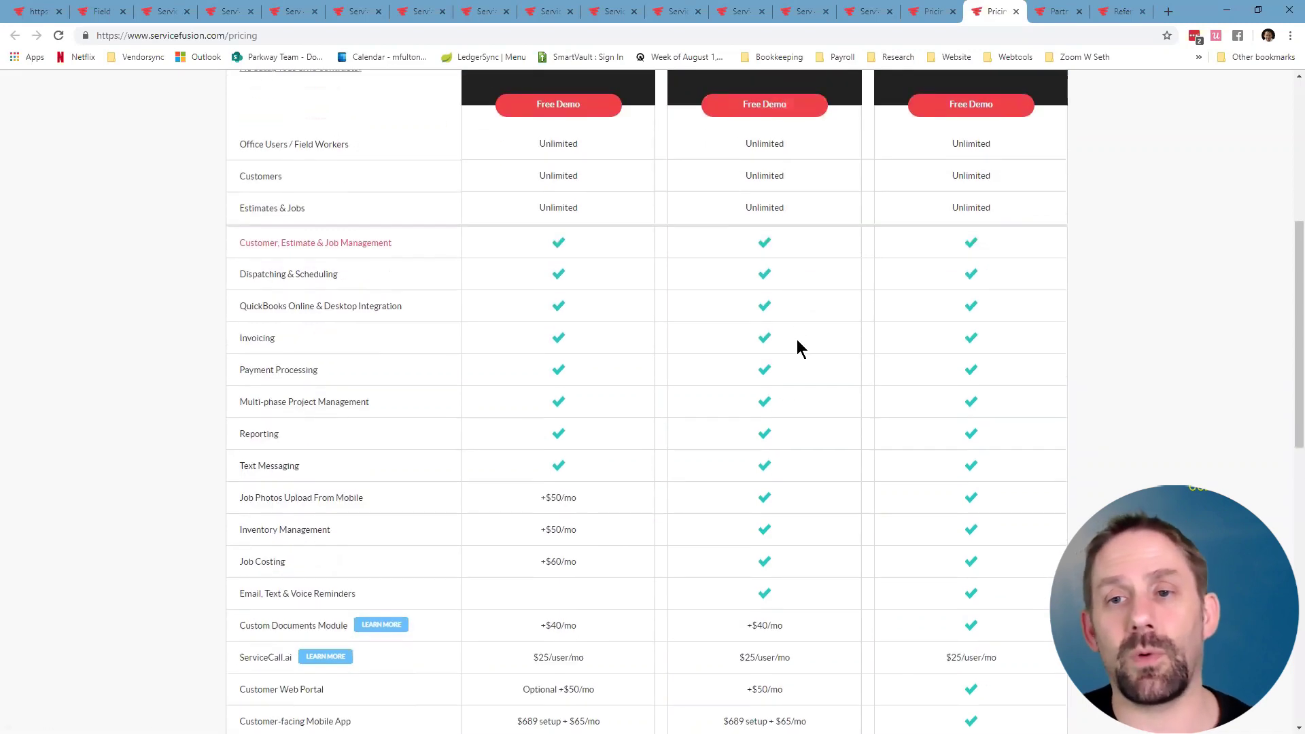
pyautogui.scroll(2, 797, 340)
pyautogui.scroll(2, 788, 313)
pyautogui.scroll(-6, 787, 335)
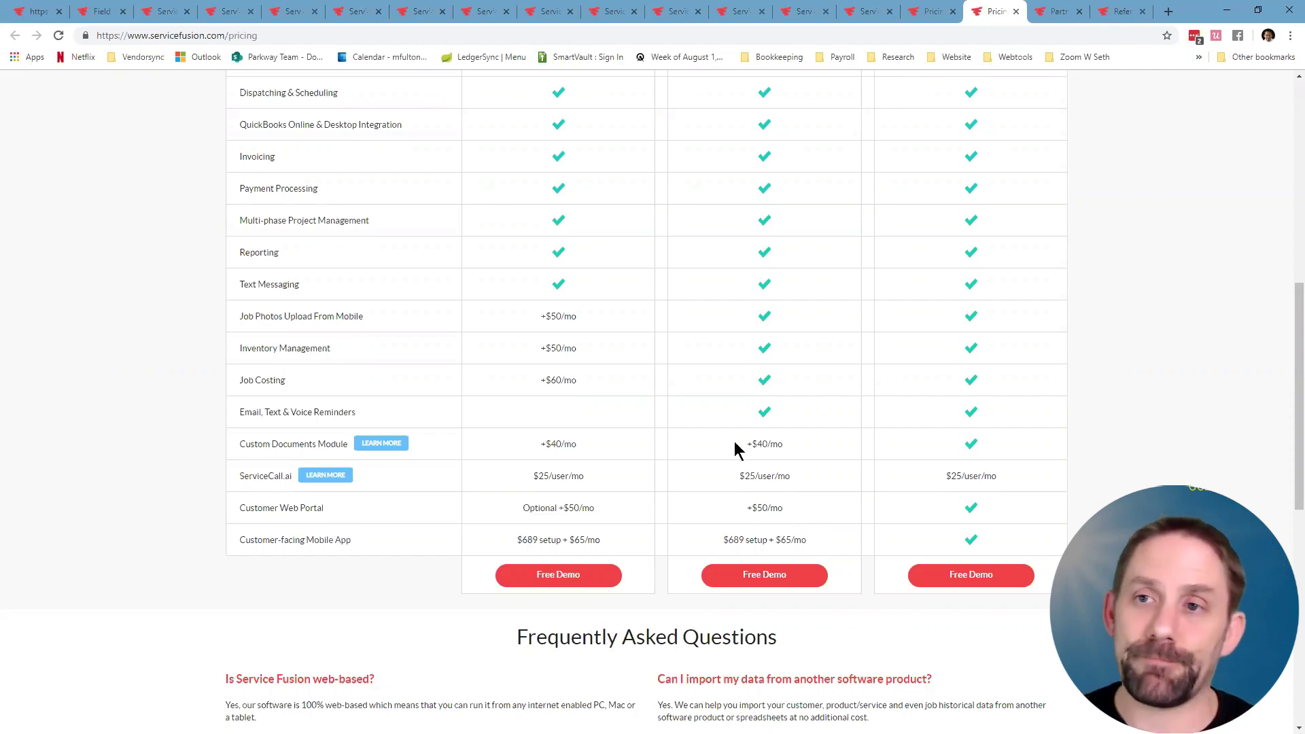
# Switch to the partner program and referral pages and review the referral and sales partner offers.
pyautogui.click(1054, 13)
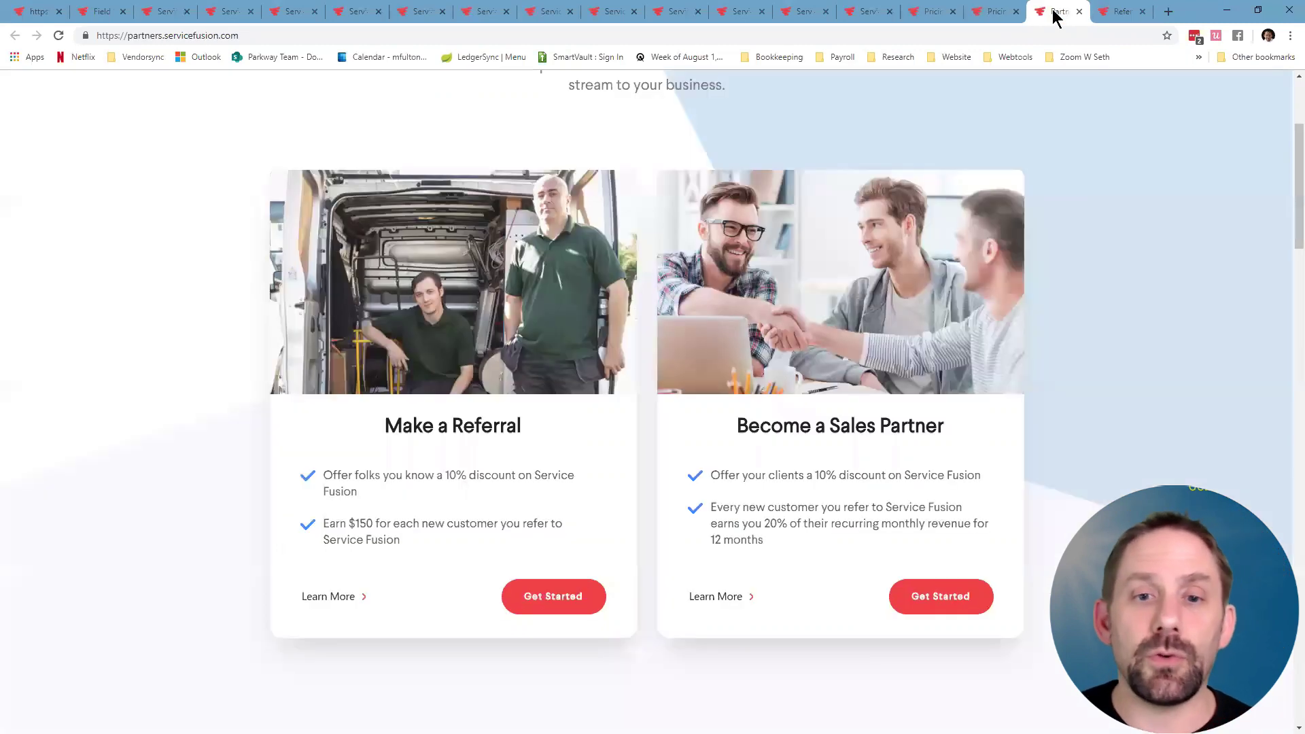
pyautogui.click(1122, 14)
pyautogui.click(1052, 15)
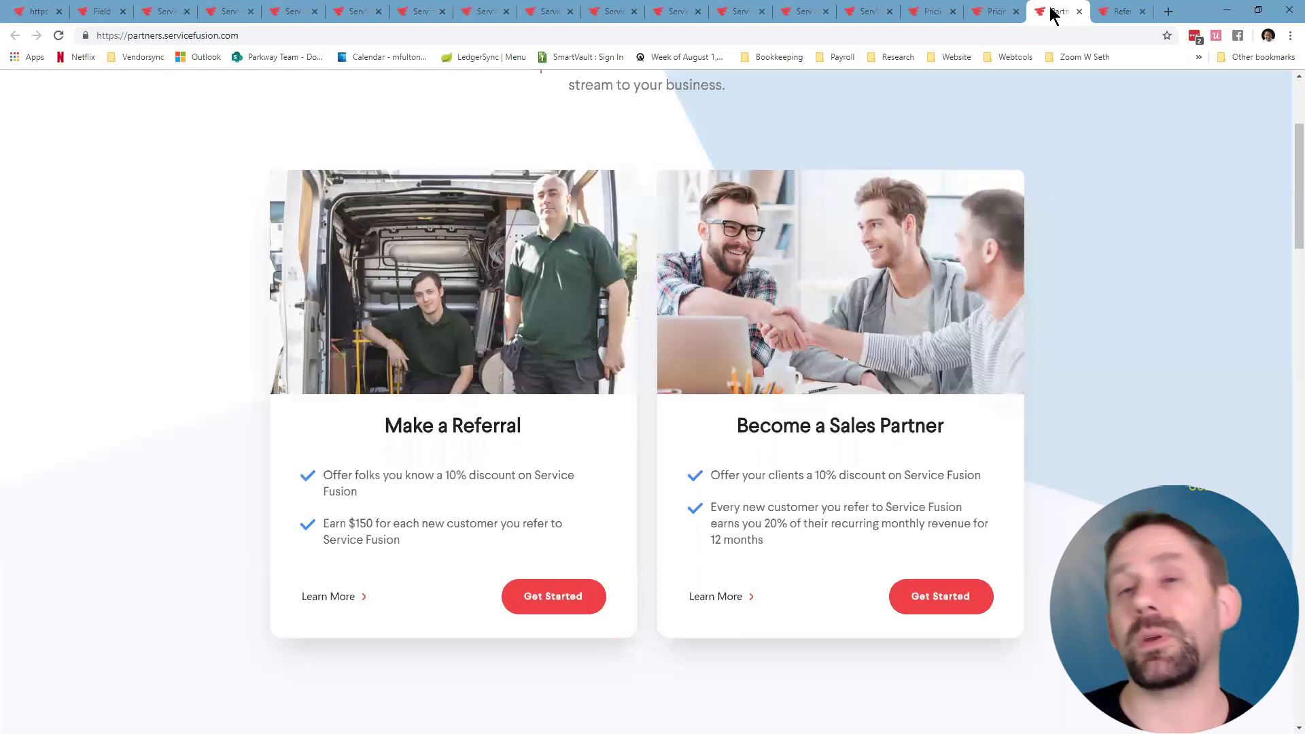
# Look back over the referral landing page, office dashboard and customer logs, returning to the Parkway Business Solutions account info.
pyautogui.click(34, 14)
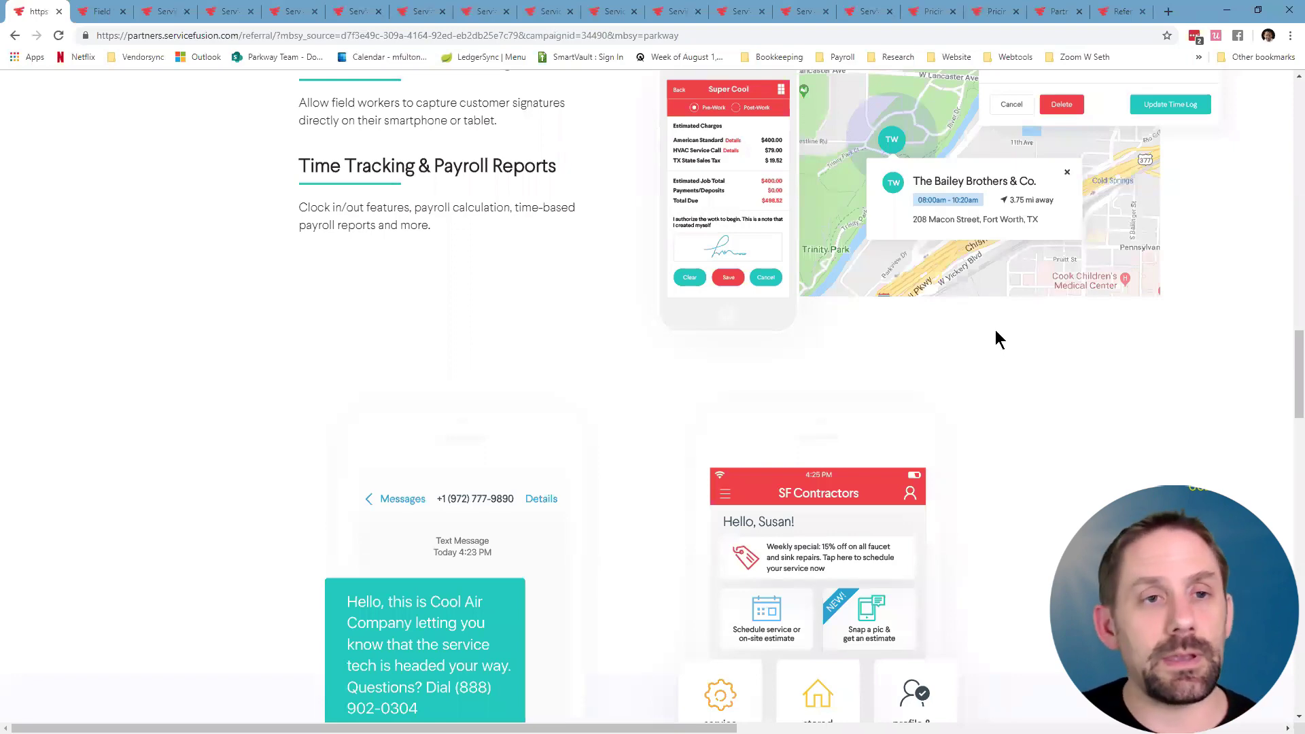
pyautogui.click(105, 14)
pyautogui.click(163, 12)
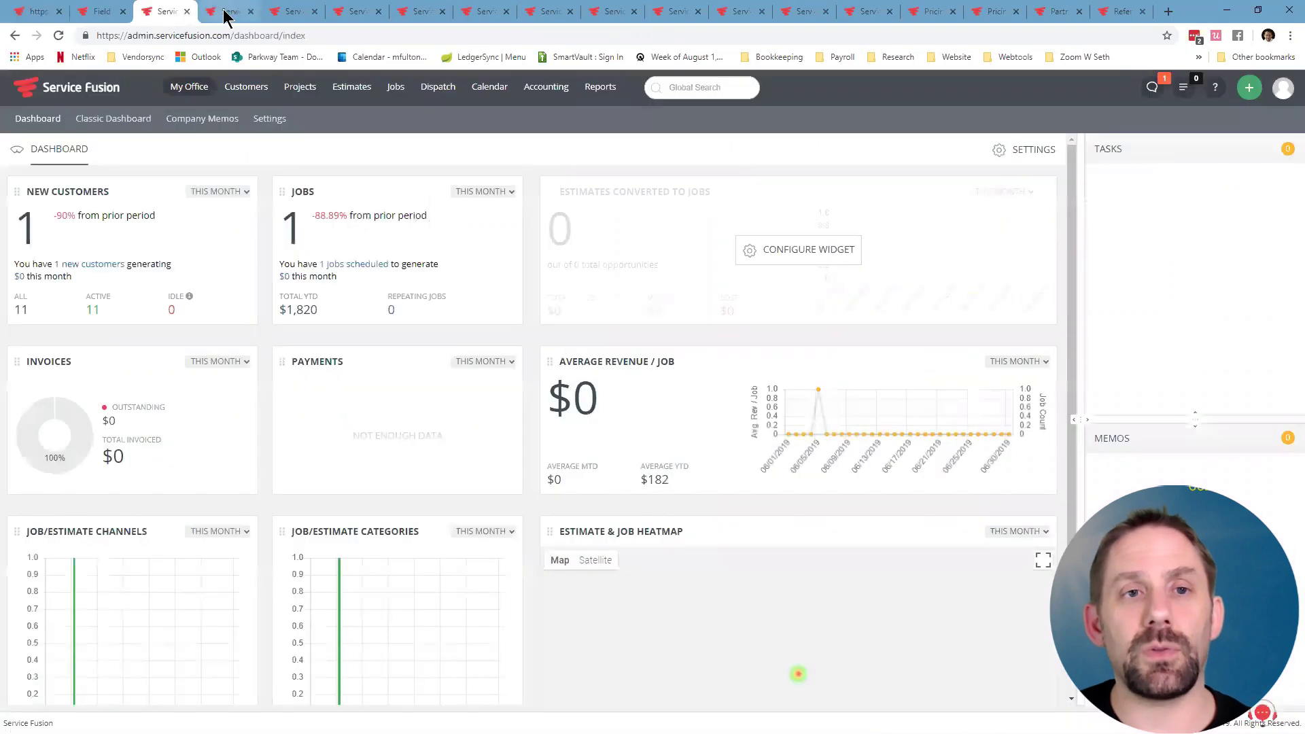
pyautogui.click(226, 12)
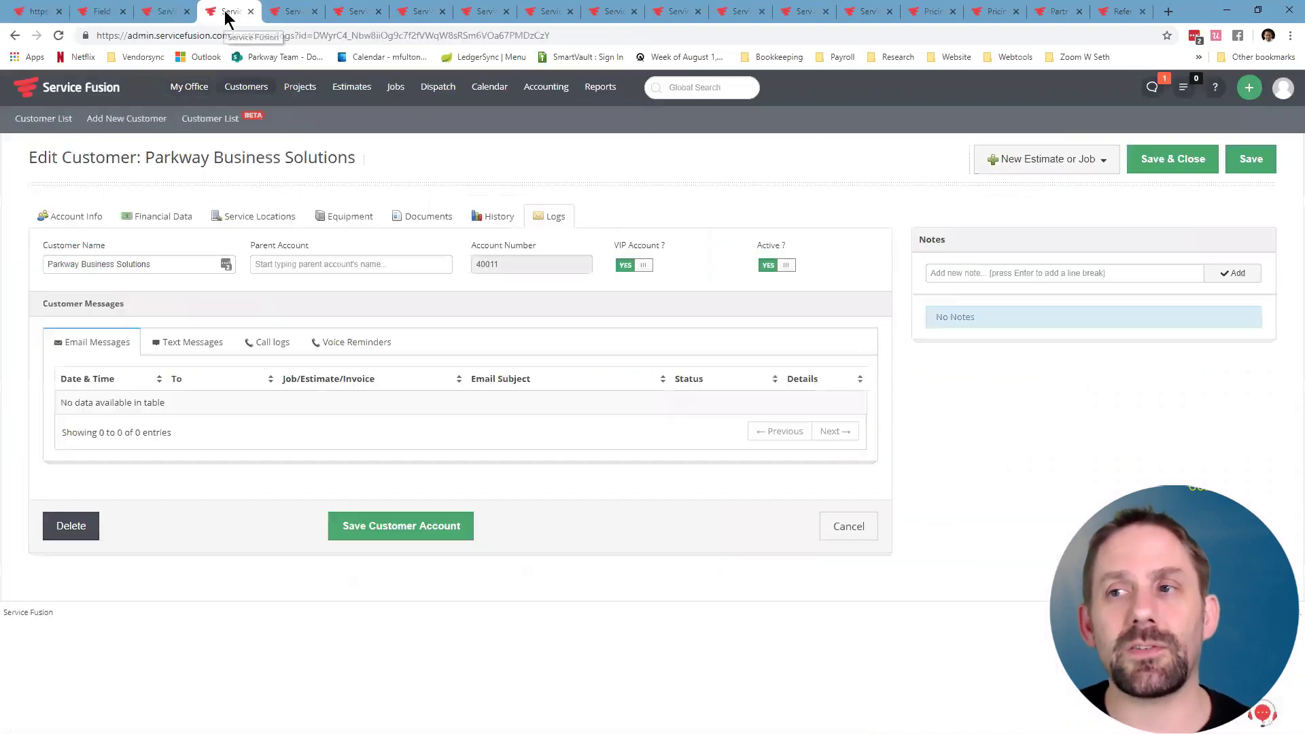
pyautogui.click(292, 11)
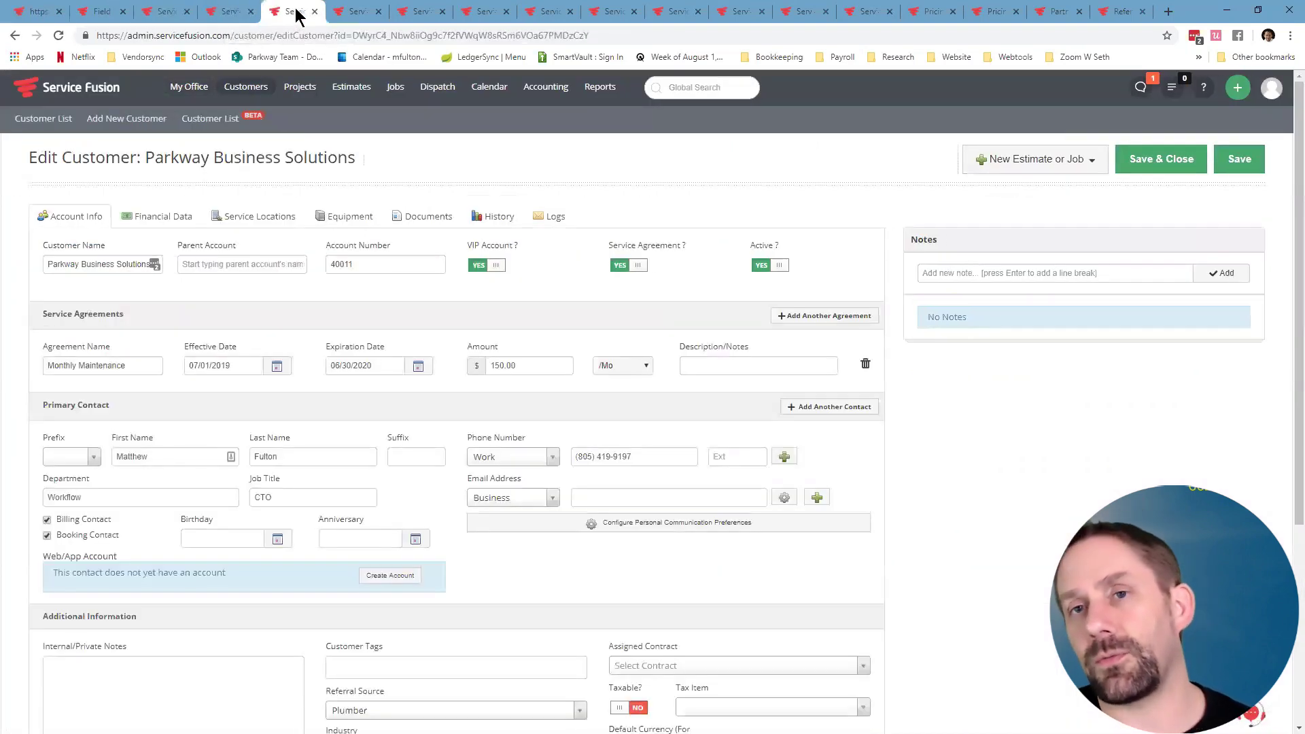